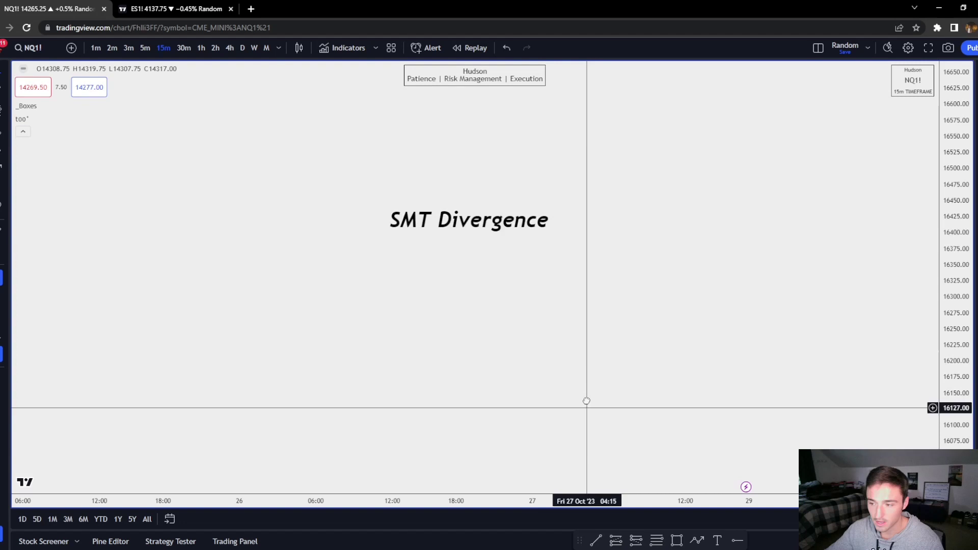
Draw a horizontal trend line at 15822.00 from the NQ diagram's first major high to its rising leg, using the Buy Side Liquidity template.
drag(585, 406, 589, 114)
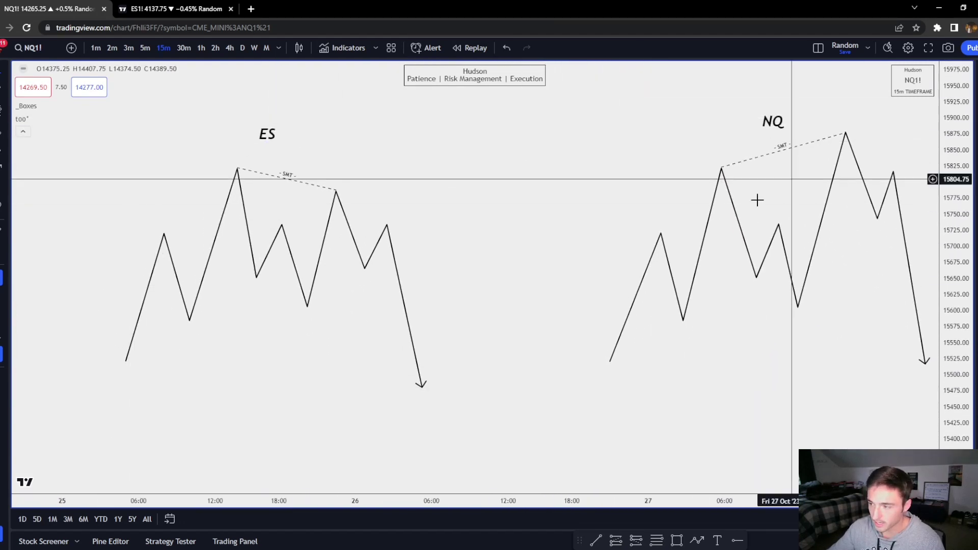
drag(780, 336, 758, 342)
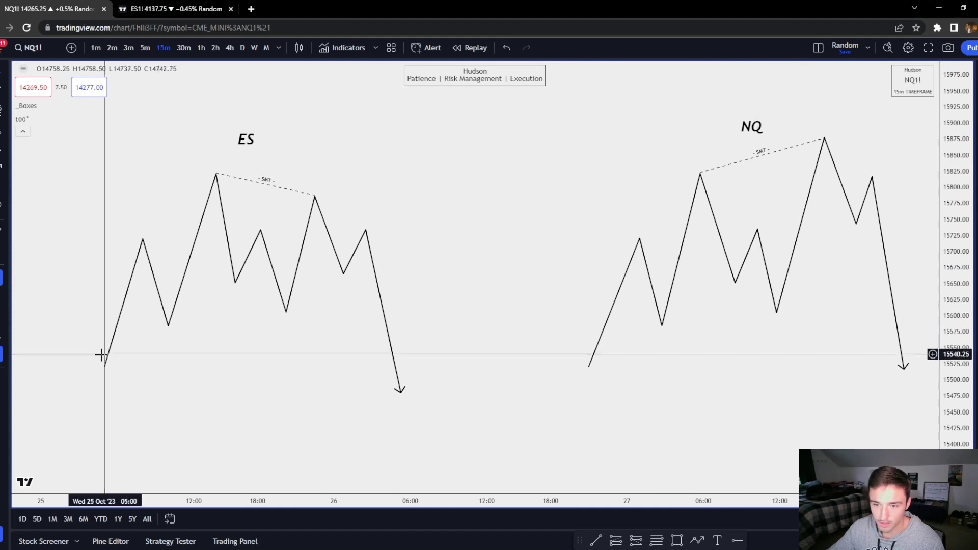
click(216, 173)
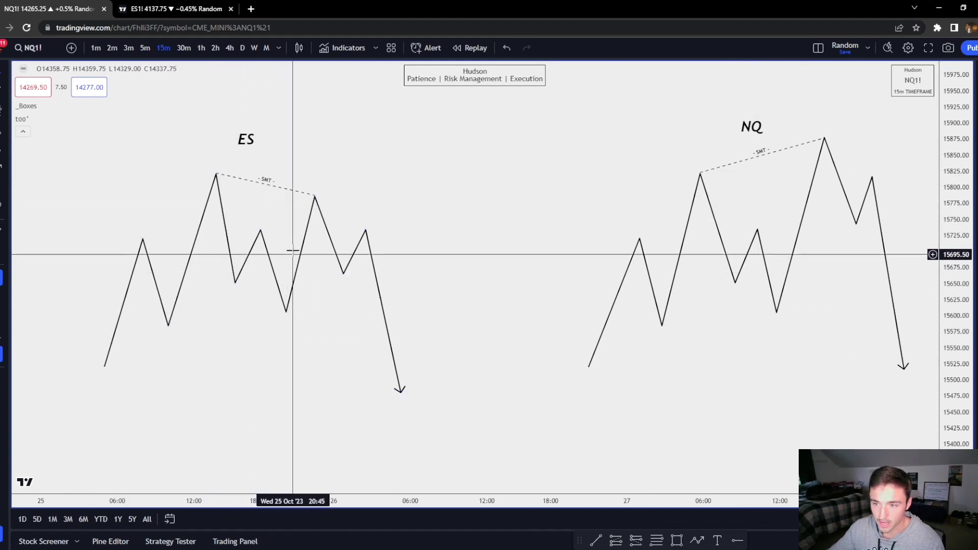
click(315, 196)
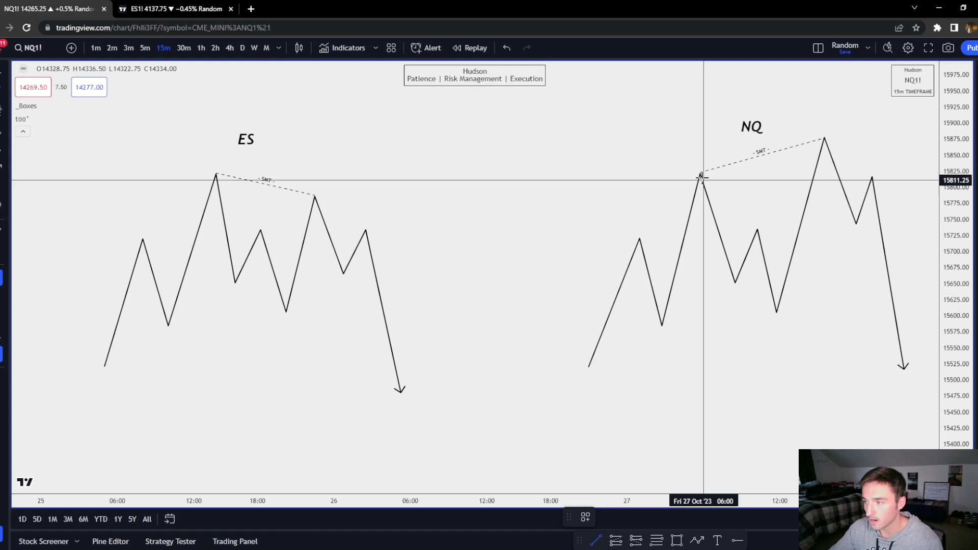
click(809, 173)
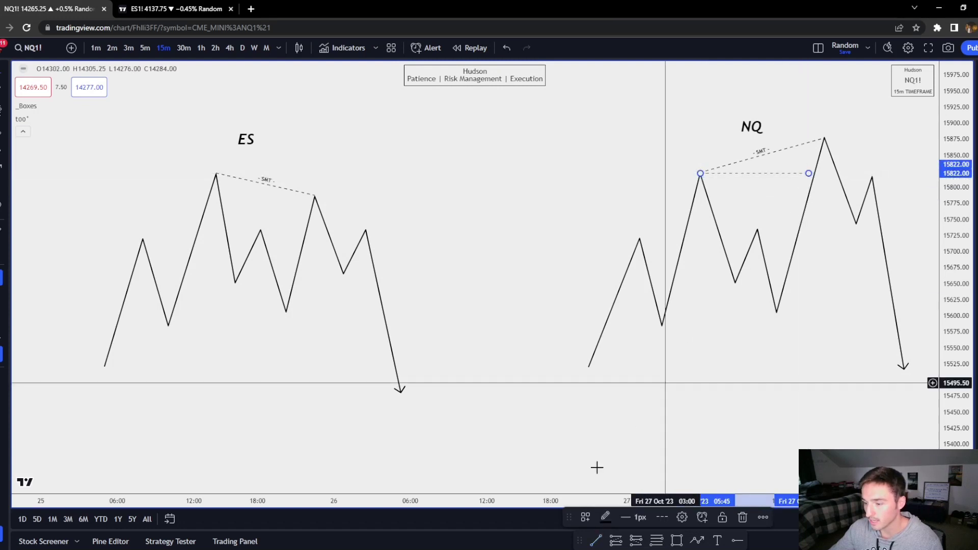
click(586, 518)
click(616, 489)
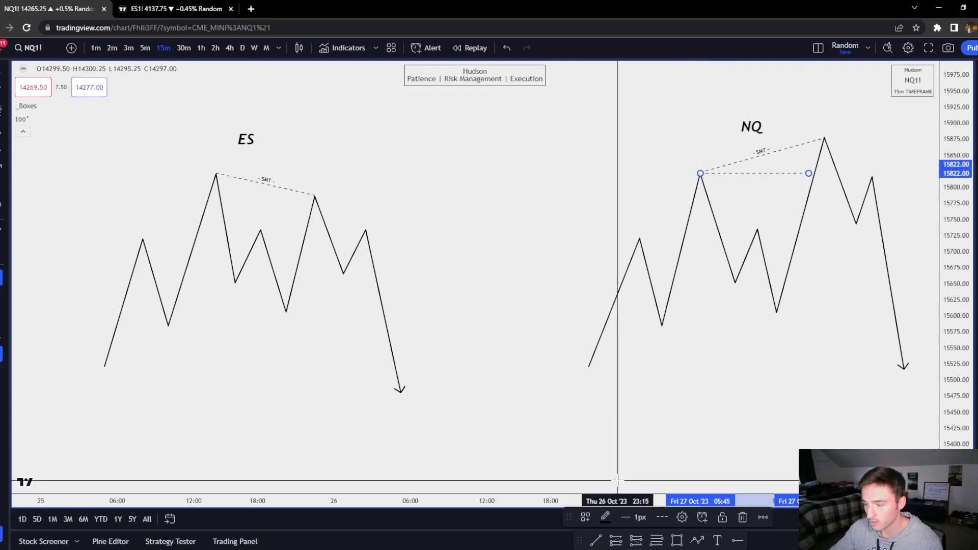
click(588, 518)
click(614, 487)
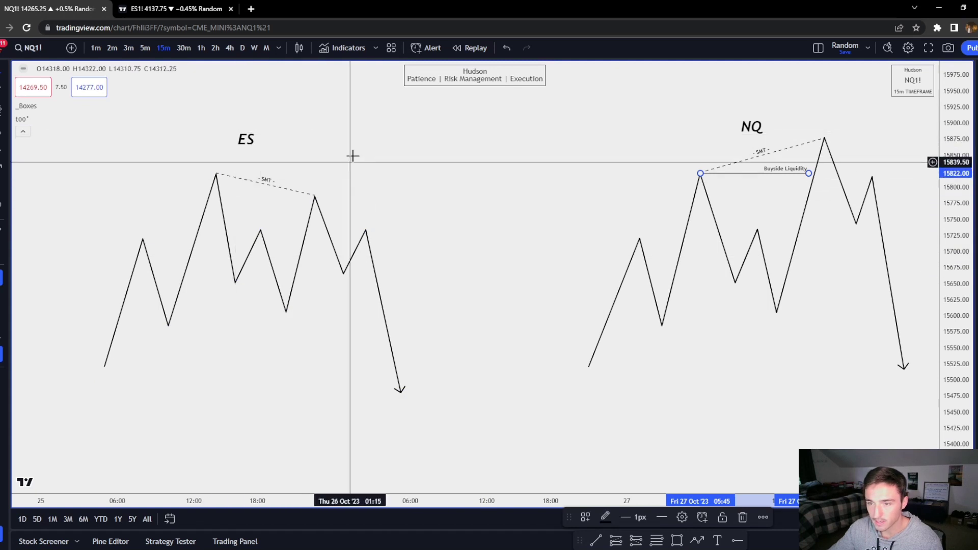
click(318, 155)
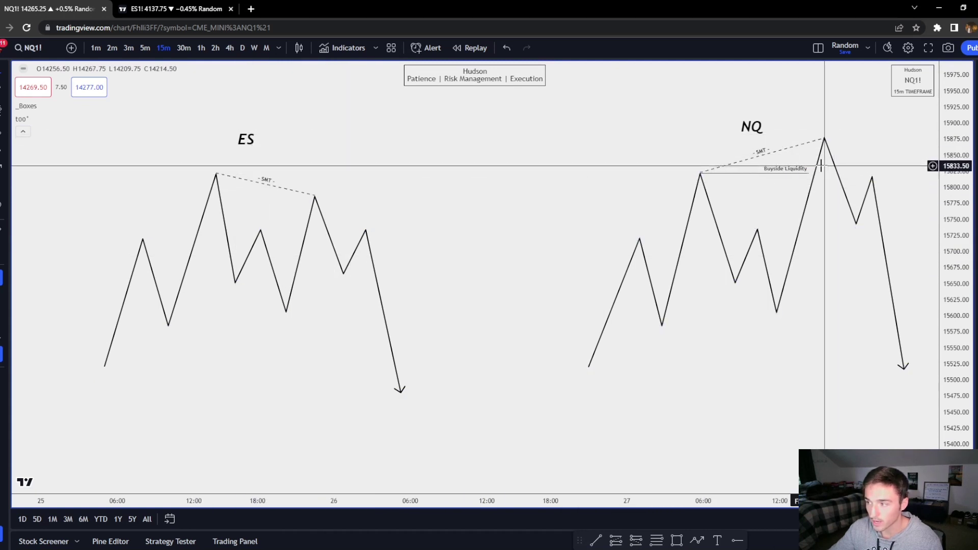
Move the ES label down closer to the SMT line on the ES diagram.
drag(246, 140, 269, 157)
click(837, 120)
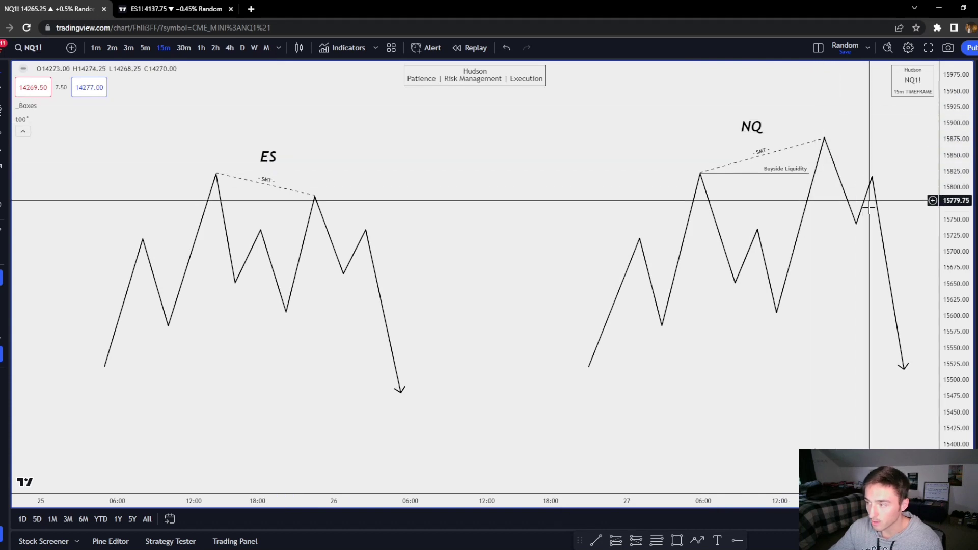
click(873, 175)
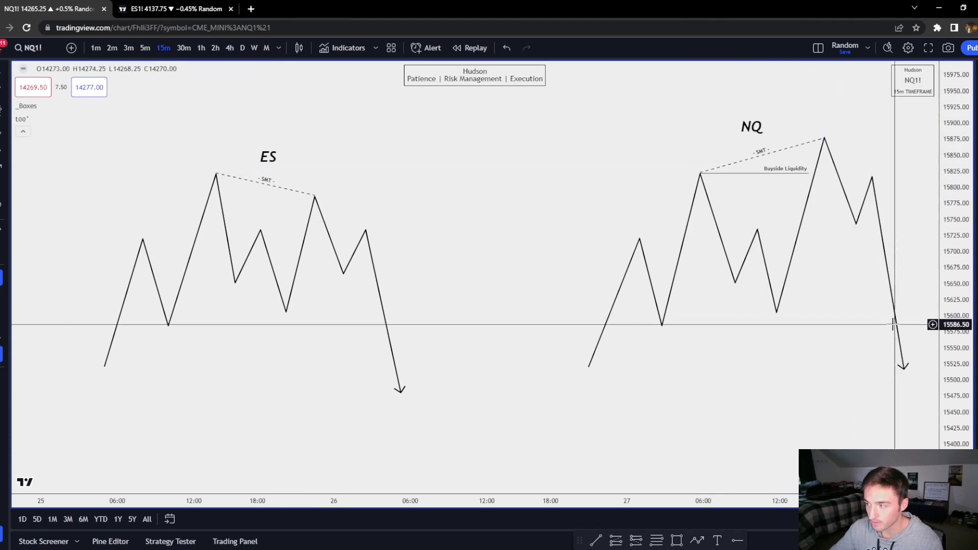
click(920, 235)
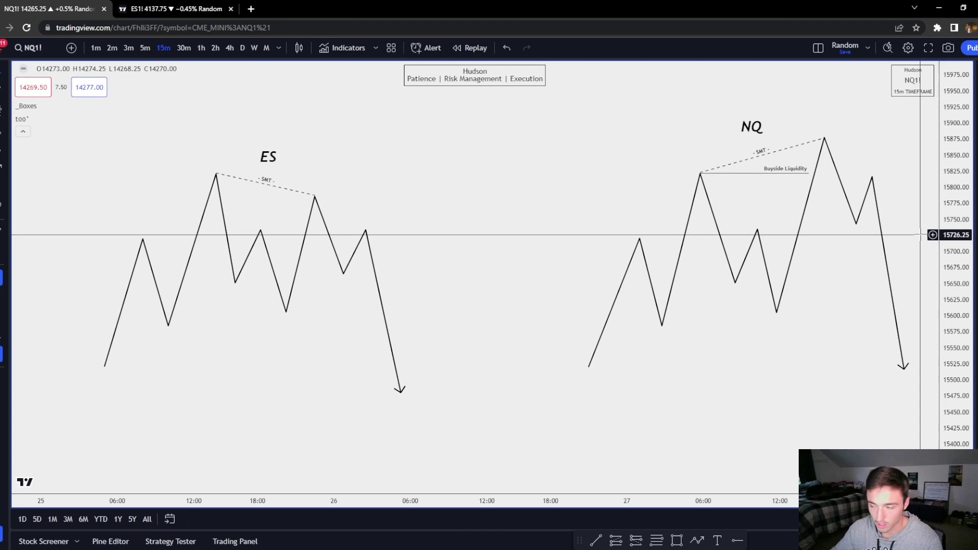
Delete all ES and NQ diagram drawings and close that chart's browser tab, leaving the side-by-side NQ and ES charts.
drag(107, 395, 908, 126)
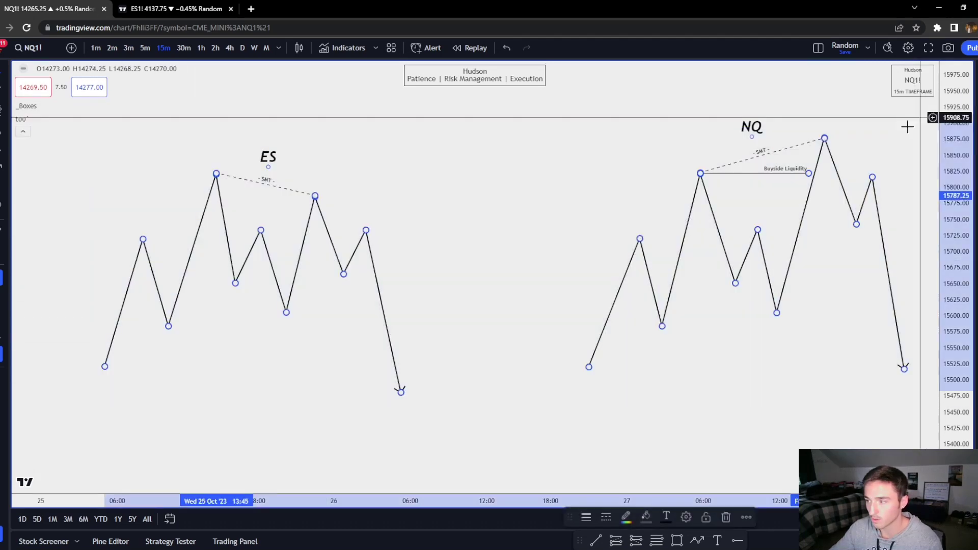
key(Delete)
click(171, 3)
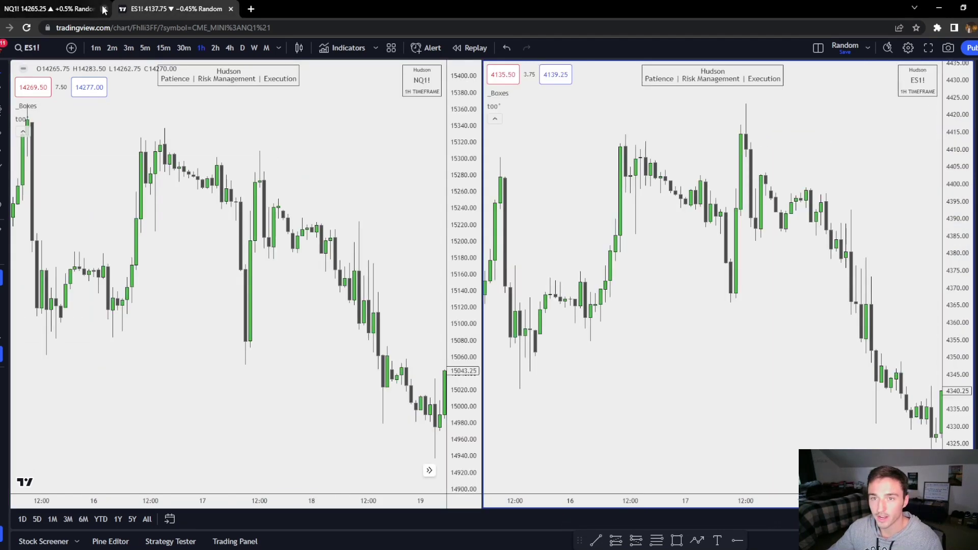
click(100, 7)
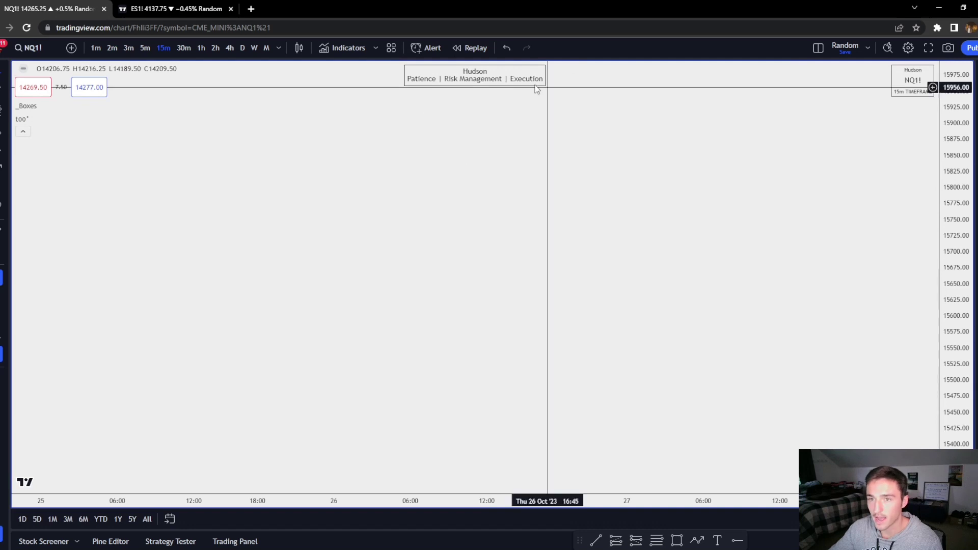
click(104, 8)
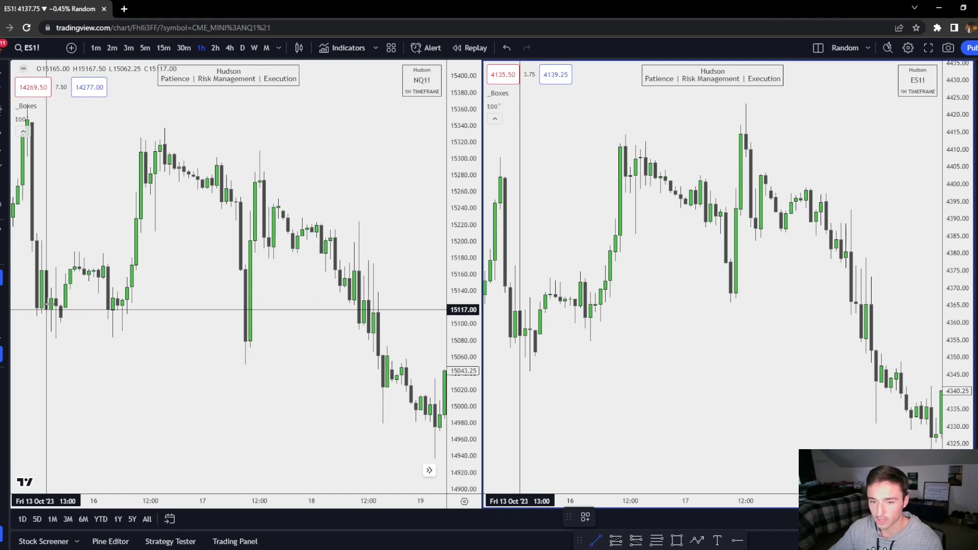
Draw a trend line on the NQ chart from the 13 Oct 13:00 low to the 17 Oct 09:00 low and apply the SMT template.
click(46, 355)
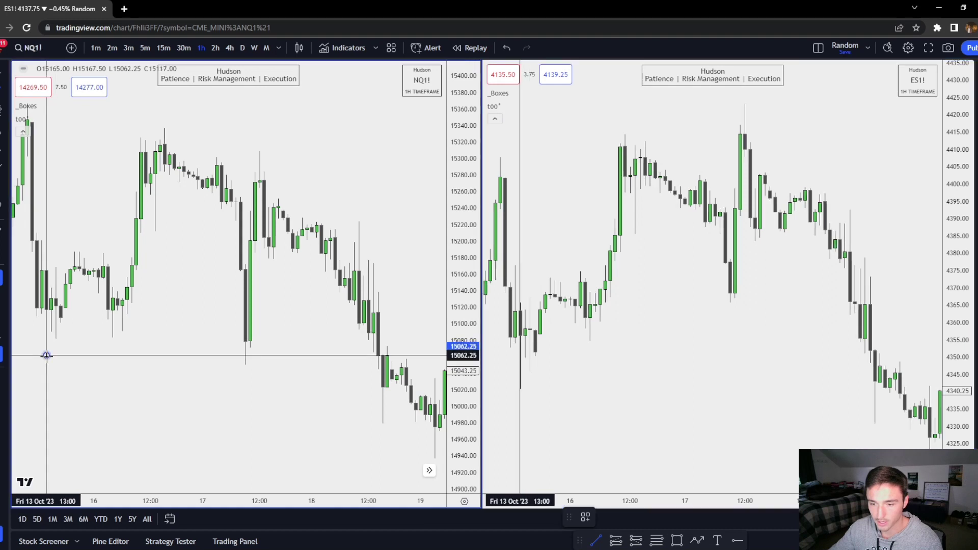
click(245, 365)
click(585, 517)
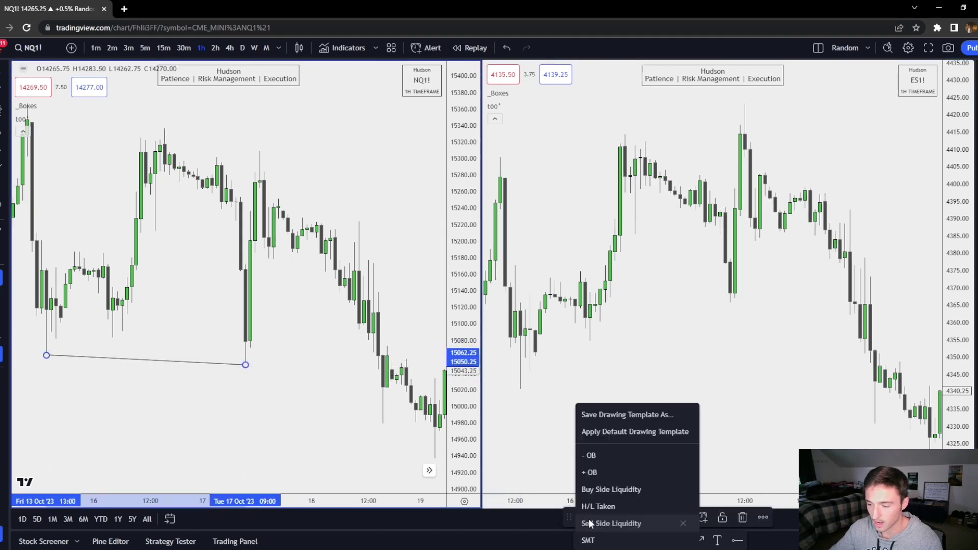
click(609, 539)
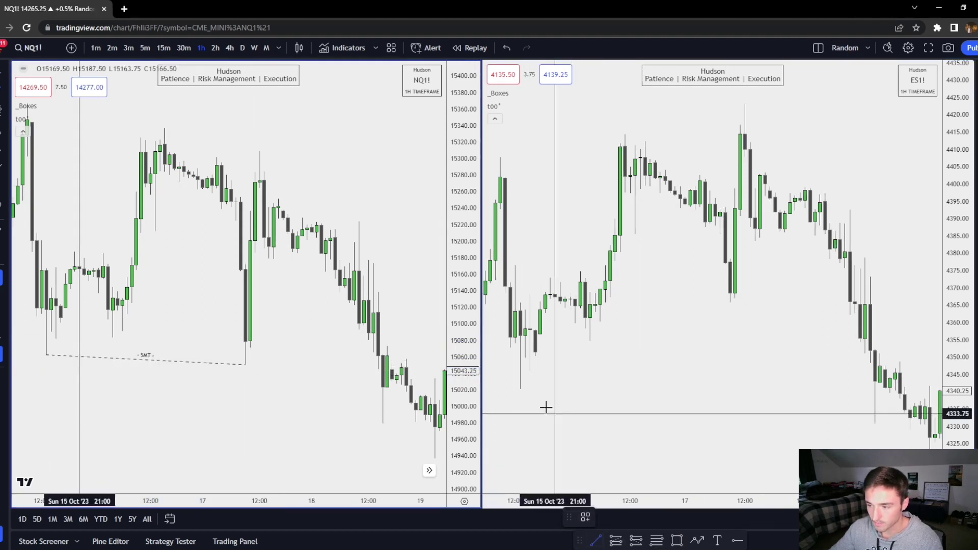
Draw a trend line on the ES chart from the 13 Oct 13:00 low to the 17 Oct 09:00 low with the SMT template.
click(520, 389)
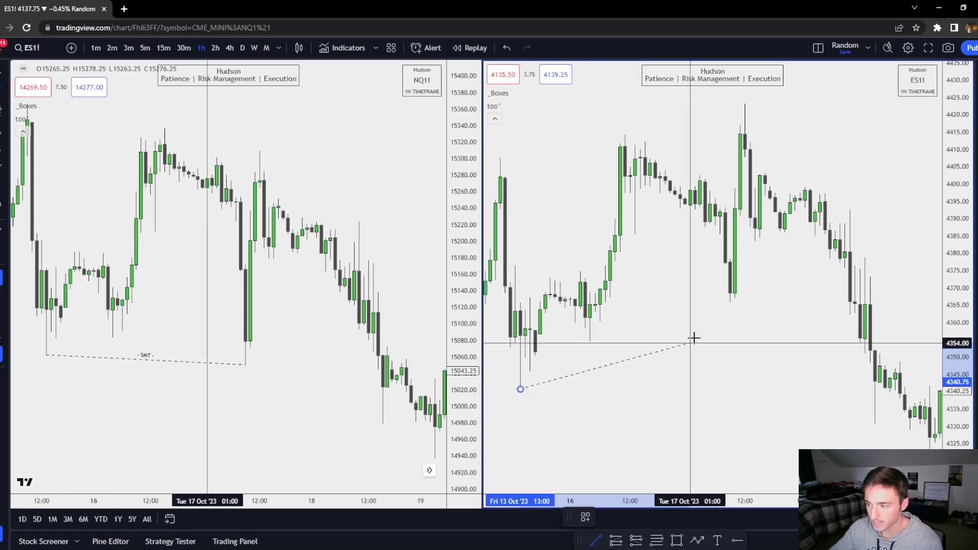
click(730, 313)
click(586, 517)
click(609, 538)
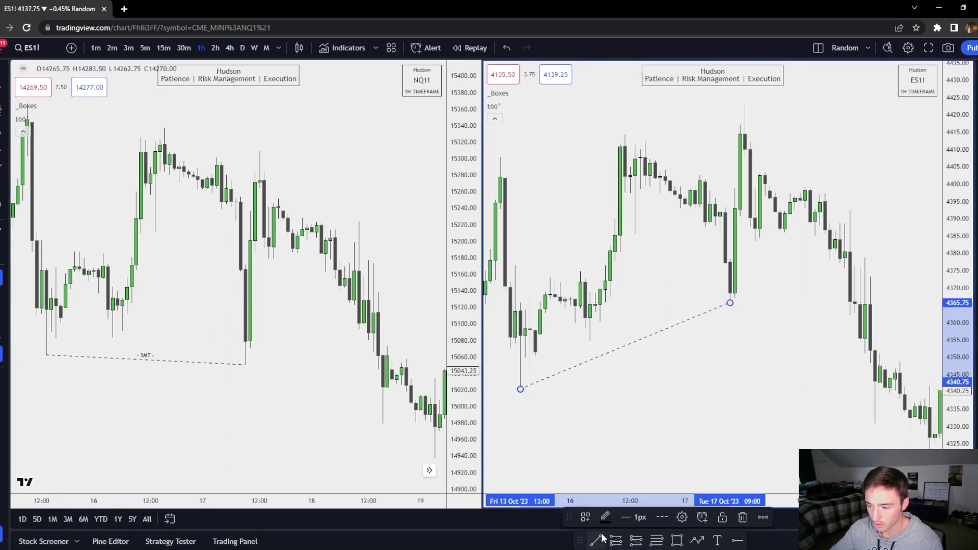
click(615, 399)
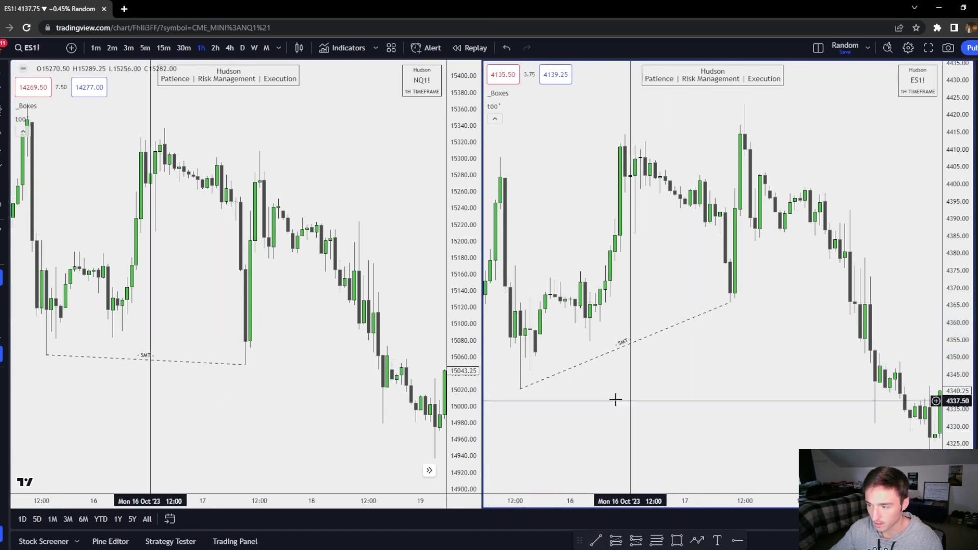
Switch both charts to the 1m timeframe and go back to the 17 Oct '23 morning session.
click(92, 47)
right_click(692, 191)
click(692, 200)
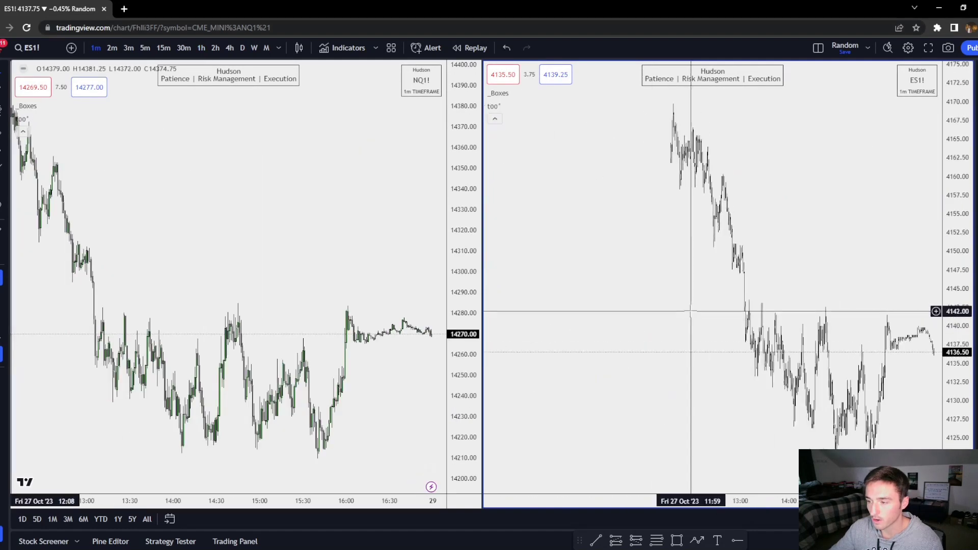
scroll(691, 311, down, 5)
drag(530, 335, 900, 341)
scroll(604, 342, down, 3)
drag(502, 326, 685, 313)
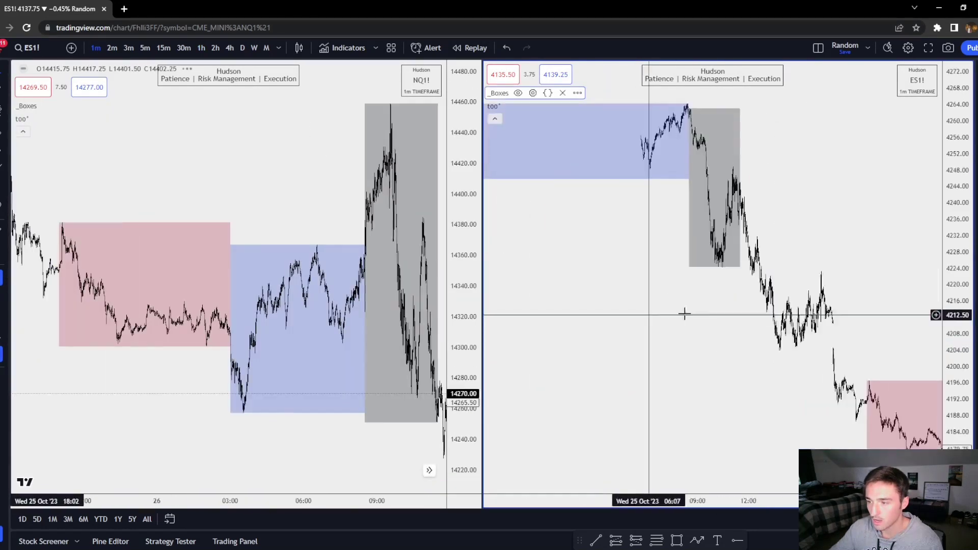
scroll(684, 313, left, 20)
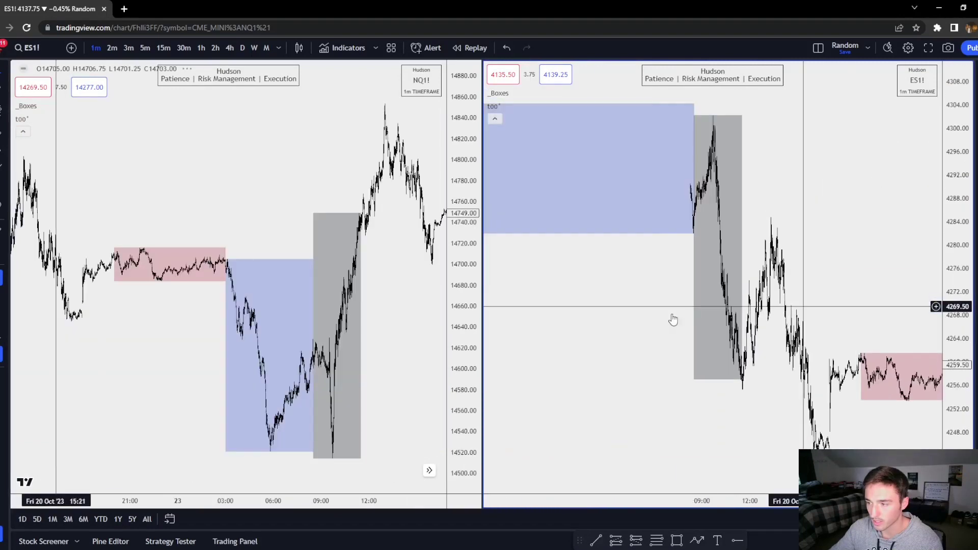
scroll(673, 320, left, 20)
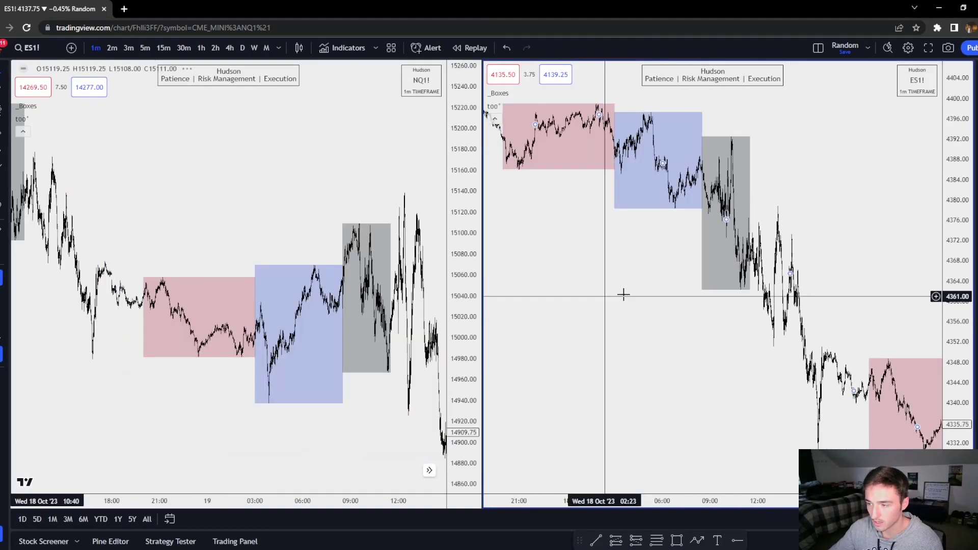
scroll(623, 295, left, 20)
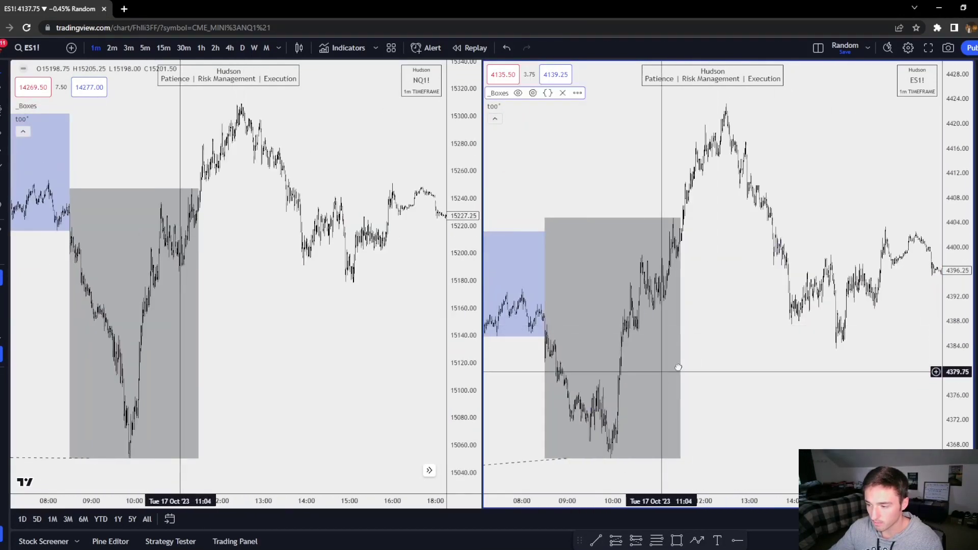
Move the right end of the ES chart's SMT line to the session low at 09:57 on 17 Oct.
scroll(678, 367, up, 5)
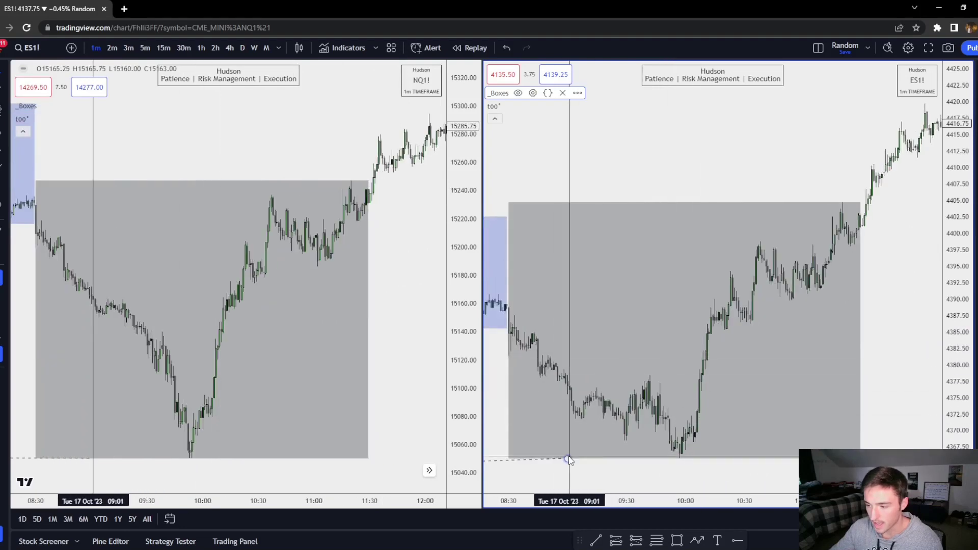
scroll(677, 459, up, 5)
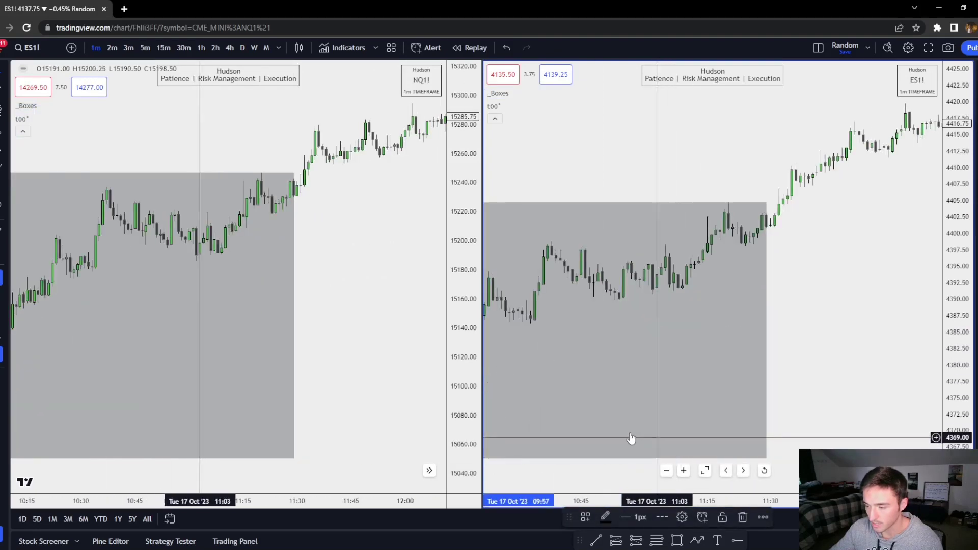
scroll(893, 389, left, 15)
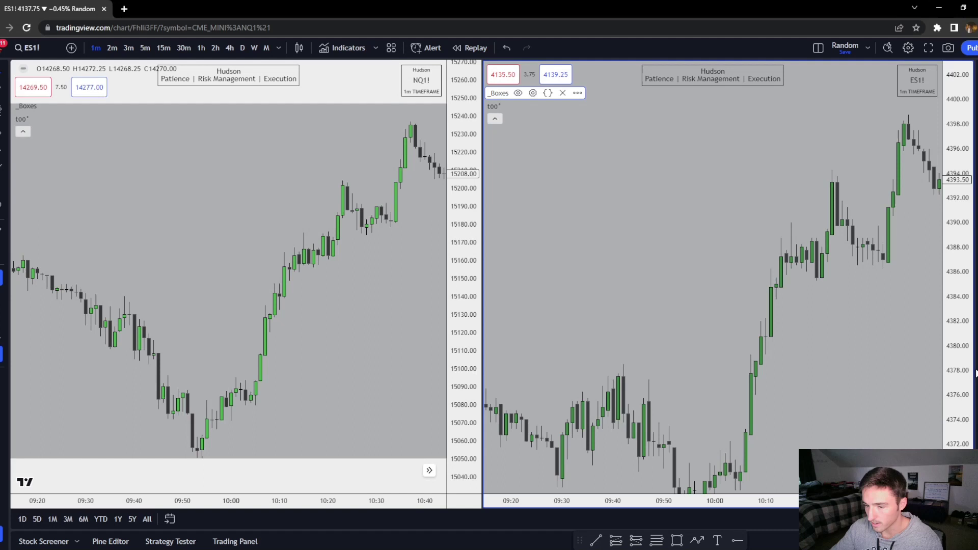
Move the right end of the NQ chart's SMT line to the 15050.25 session low at 09:54 on 17 Oct.
drag(874, 397, 872, 238)
drag(454, 404, 446, 336)
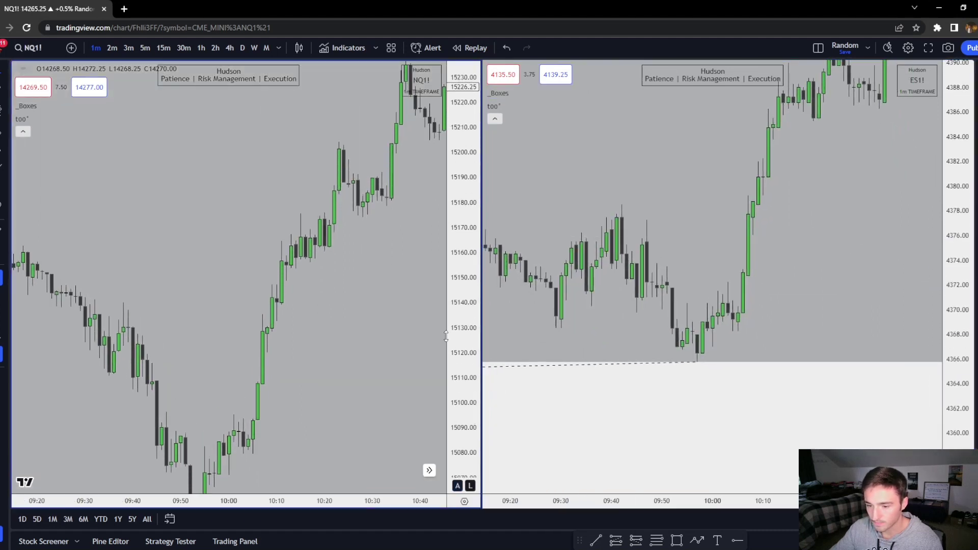
drag(344, 401, 344, 255)
click(671, 421)
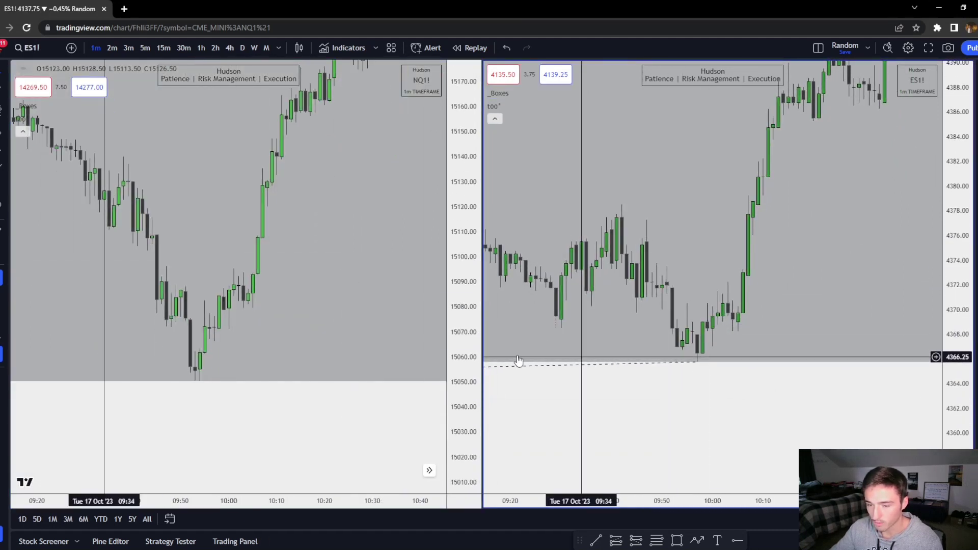
scroll(192, 388, down, 5)
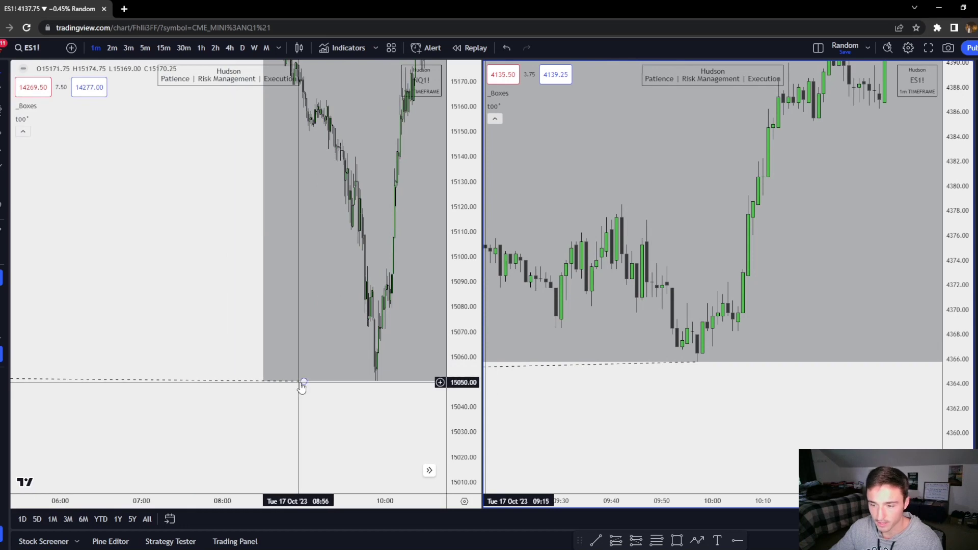
drag(300, 384, 354, 383)
click(377, 381)
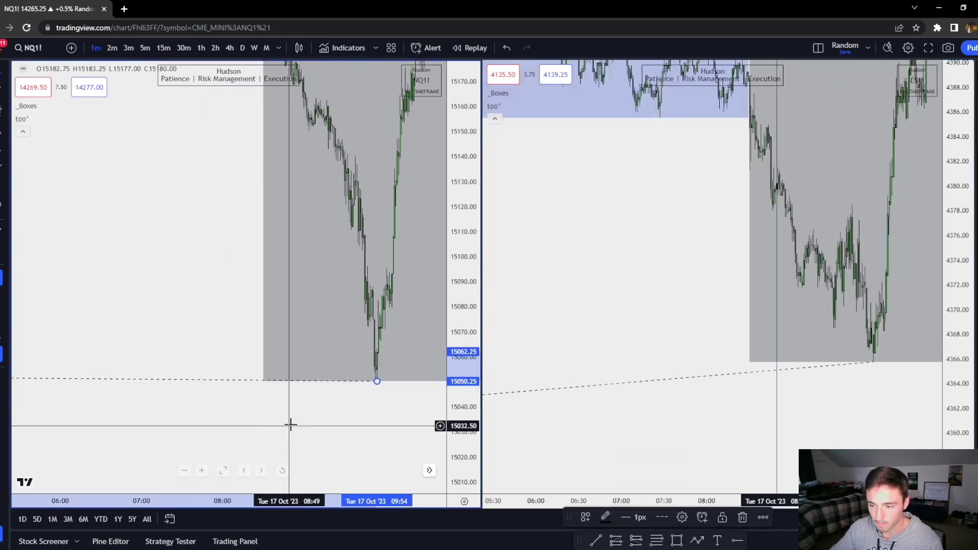
scroll(361, 412, up, 8)
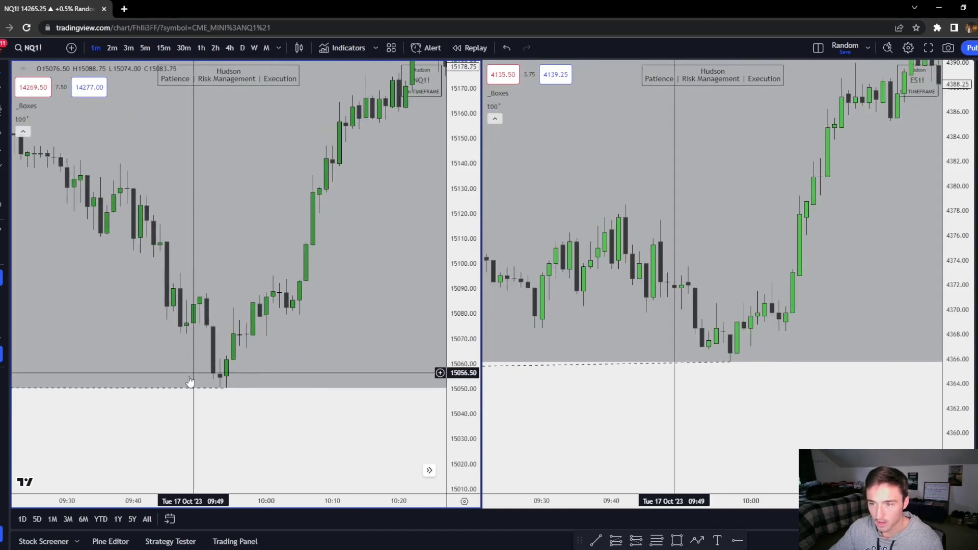
drag(380, 168, 373, 197)
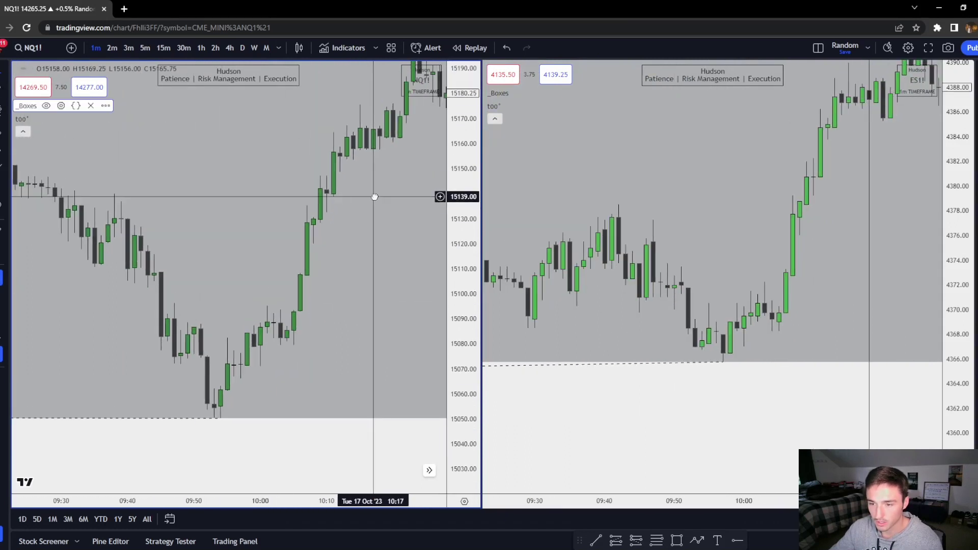
Examine the NQ chart's 17 Oct session from the morning sell-off through the rally that follows the low.
drag(444, 110, 294, 267)
scroll(367, 250, down, 5)
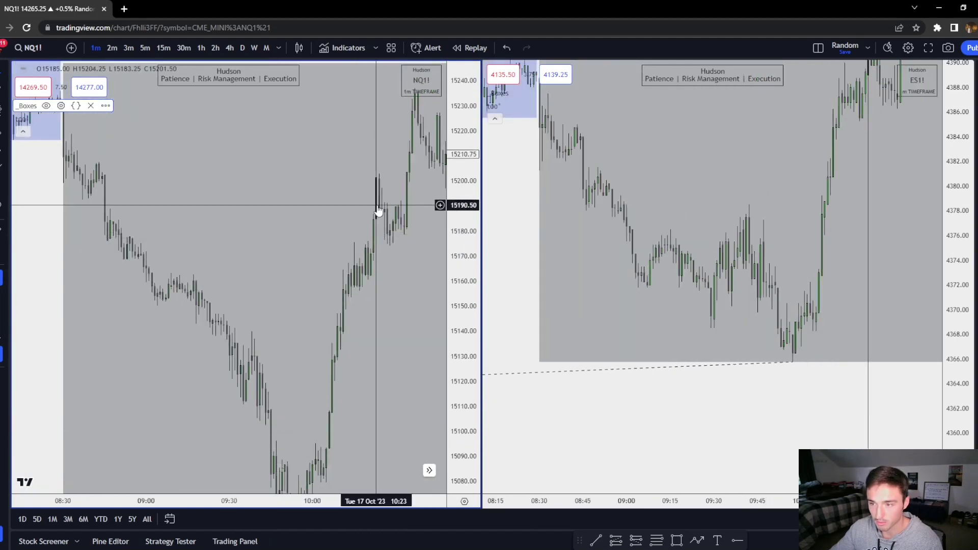
drag(408, 399, 338, 455)
scroll(319, 234, down, 5)
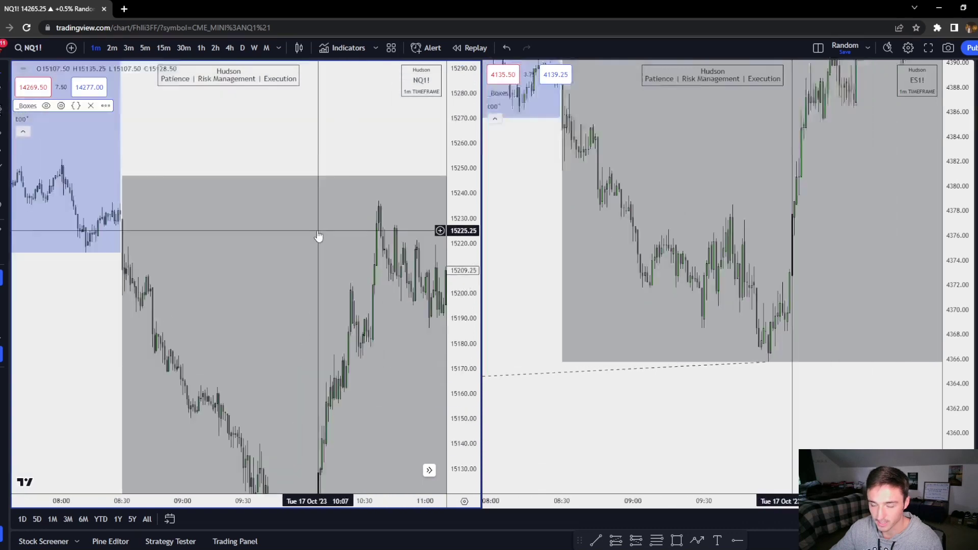
drag(421, 247, 257, 218)
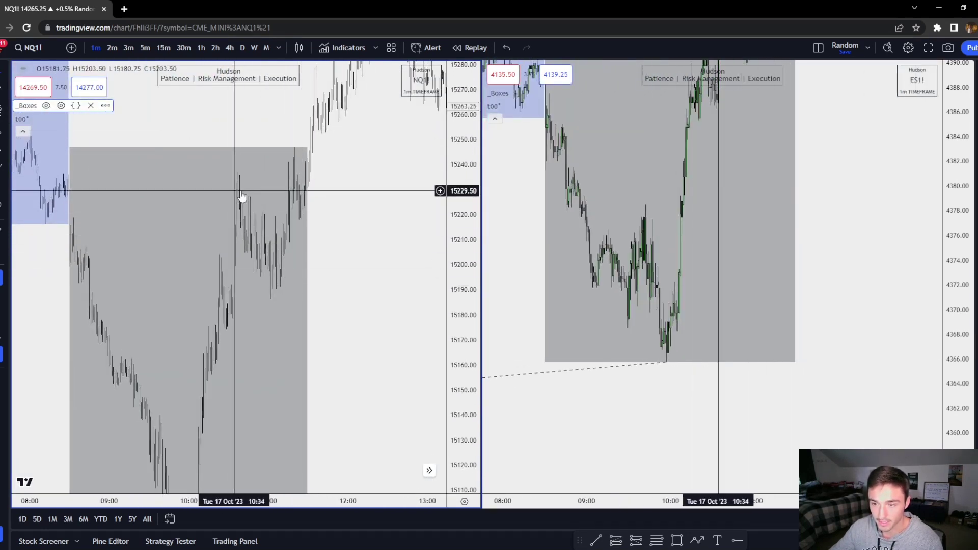
drag(309, 220, 498, 110)
scroll(321, 371, up, 4)
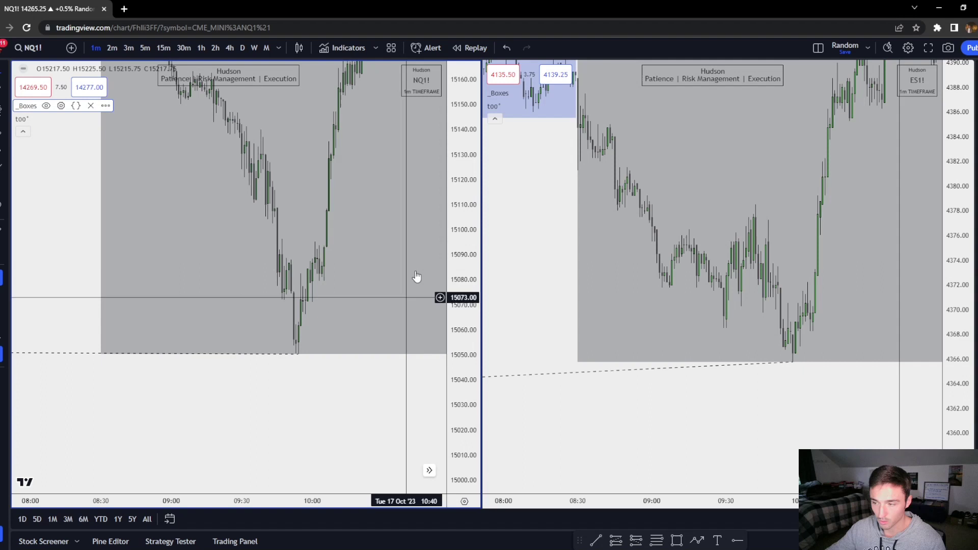
Draw a horizontal trend line on the ES chart at the 4368.50 low near 09:30 on 17 Oct, ending where price breaks below it.
click(596, 541)
click(723, 328)
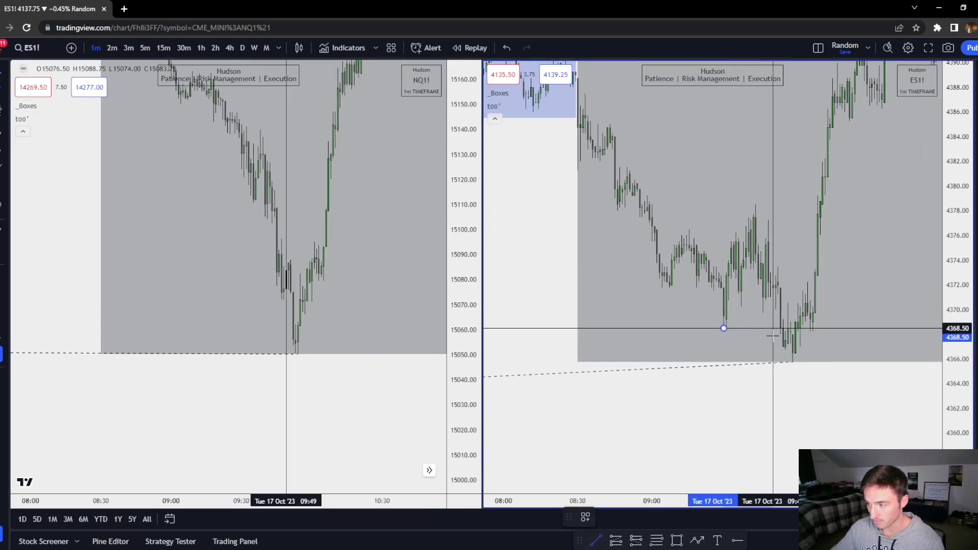
click(779, 329)
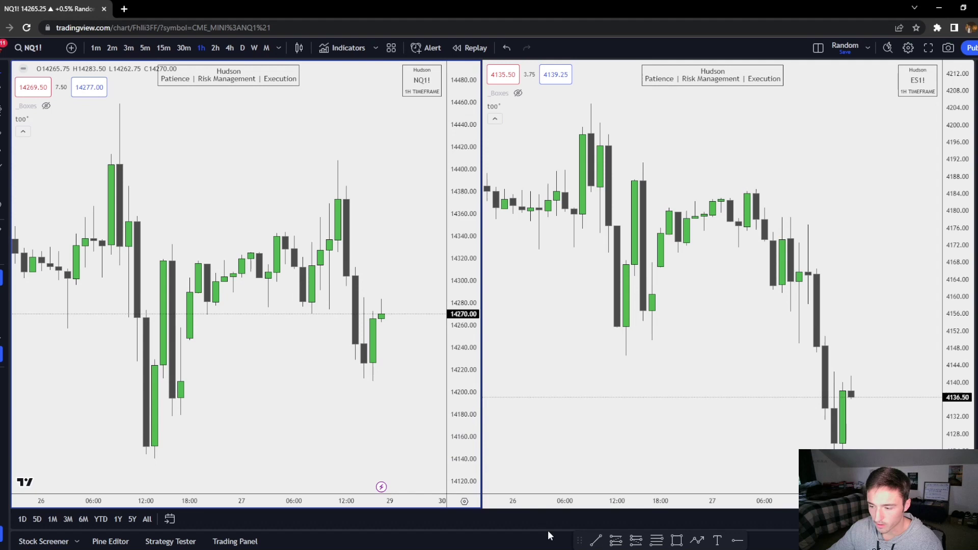
Draw a trend line on the NQ chart from the 14343.50 high at 05:00 to the 14407.75 high at 11:15 on 27 Oct, refining it at 15m.
click(285, 232)
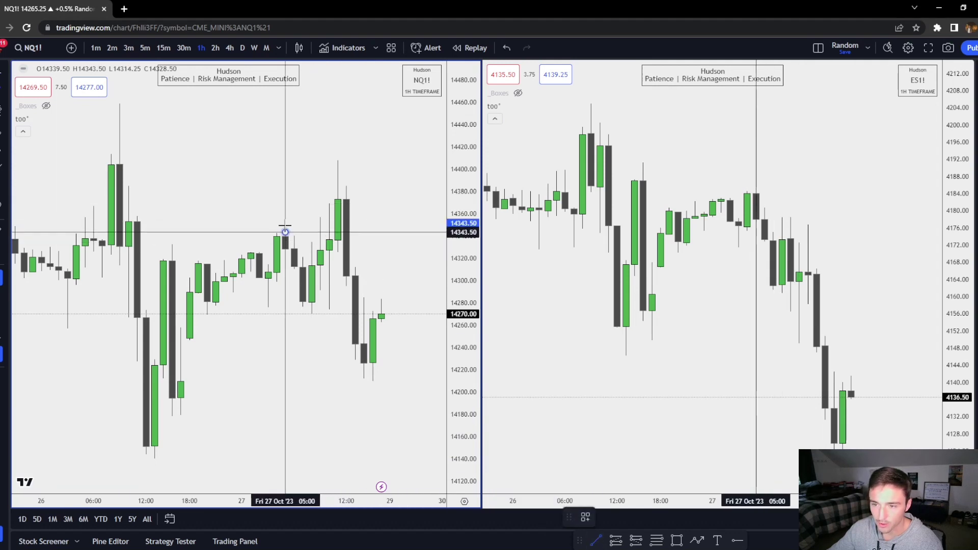
click(337, 161)
click(364, 229)
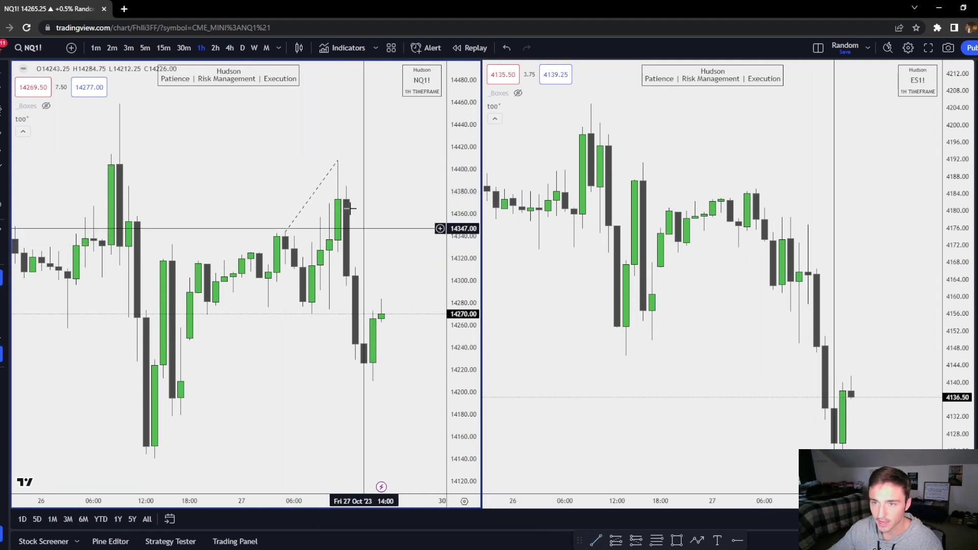
click(161, 48)
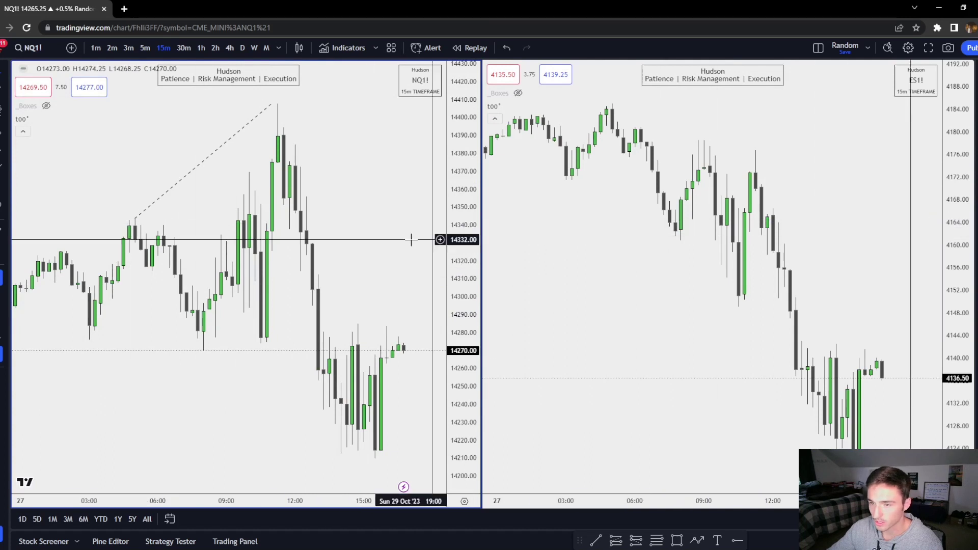
click(279, 107)
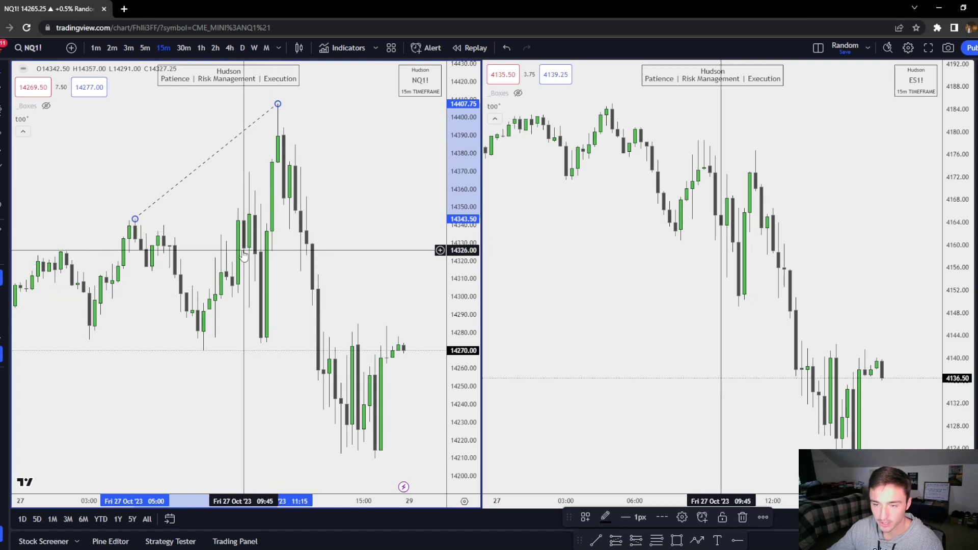
Try the 27 Oct 10:15 high and the 05:00 high as the left end of the NQ chart's trend line.
drag(243, 256, 296, 232)
click(145, 47)
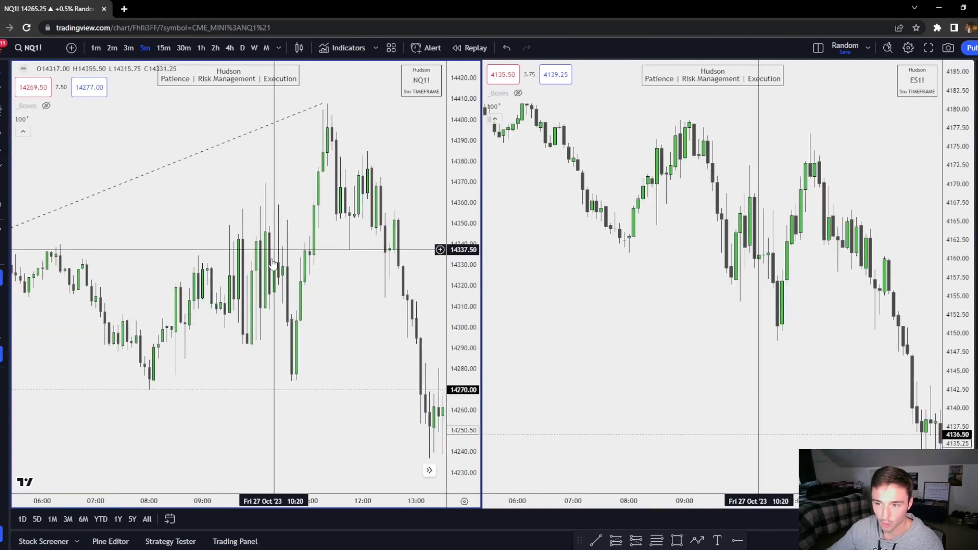
click(163, 47)
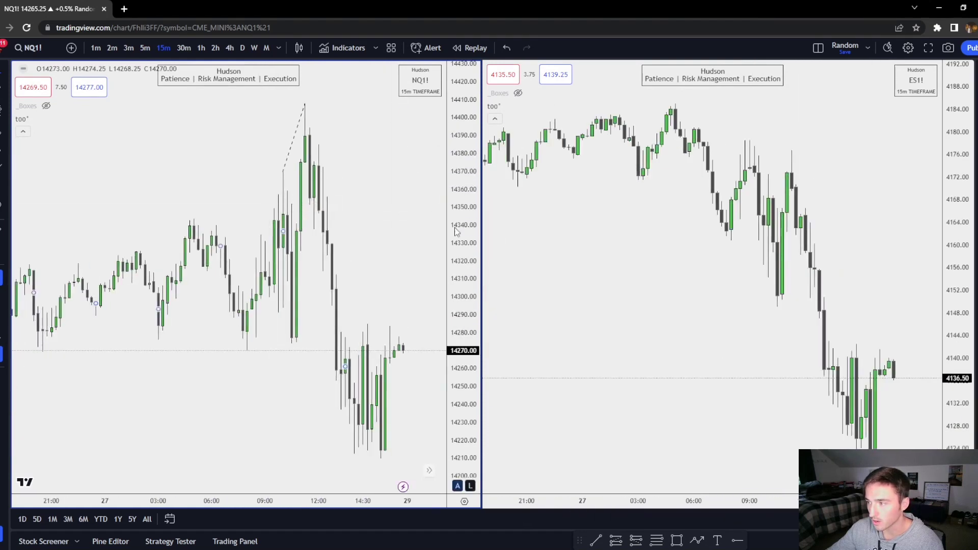
click(294, 138)
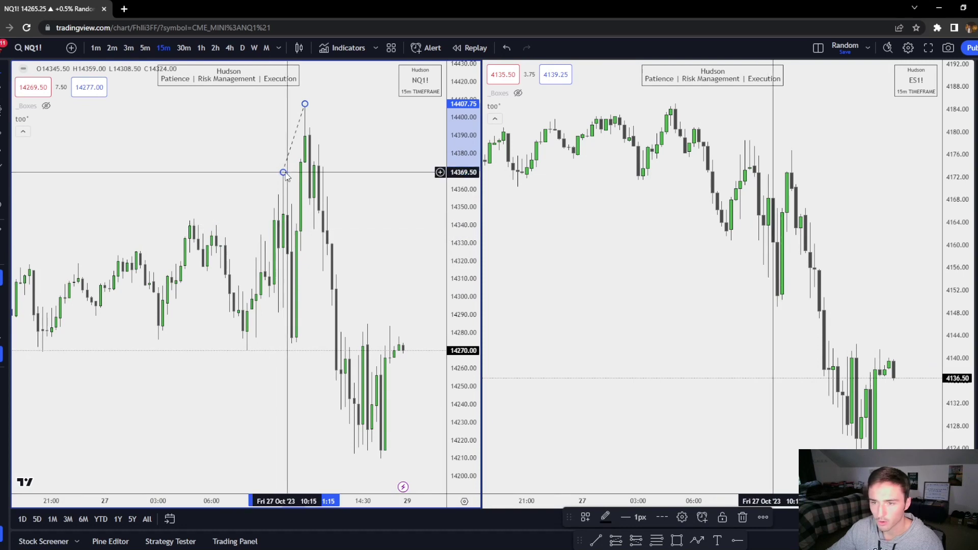
mouse_move(283, 172)
mouse_down()
mouse_move(221, 188)
mouse_move(199, 224)
mouse_up()
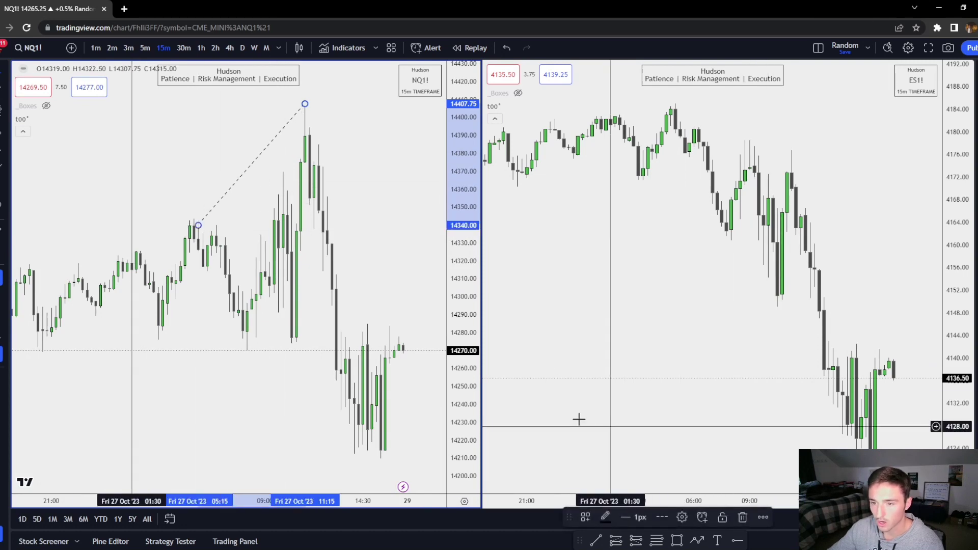
Move the left end of the NQ chart's trend line to the 14385.00 high at 10:45 on 26 Oct and apply the SMT template.
scroll(331, 351, down, 3)
scroll(331, 352, down, 1)
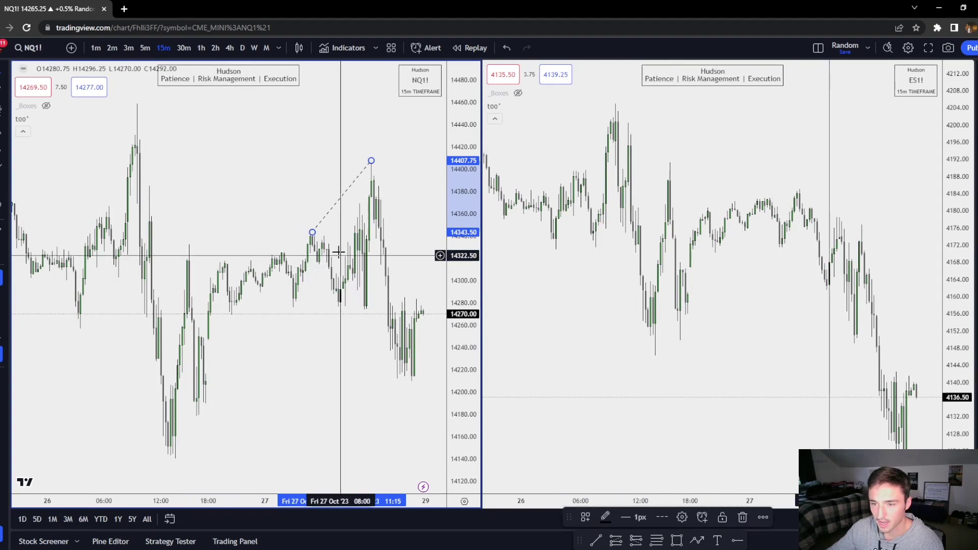
drag(312, 232, 149, 186)
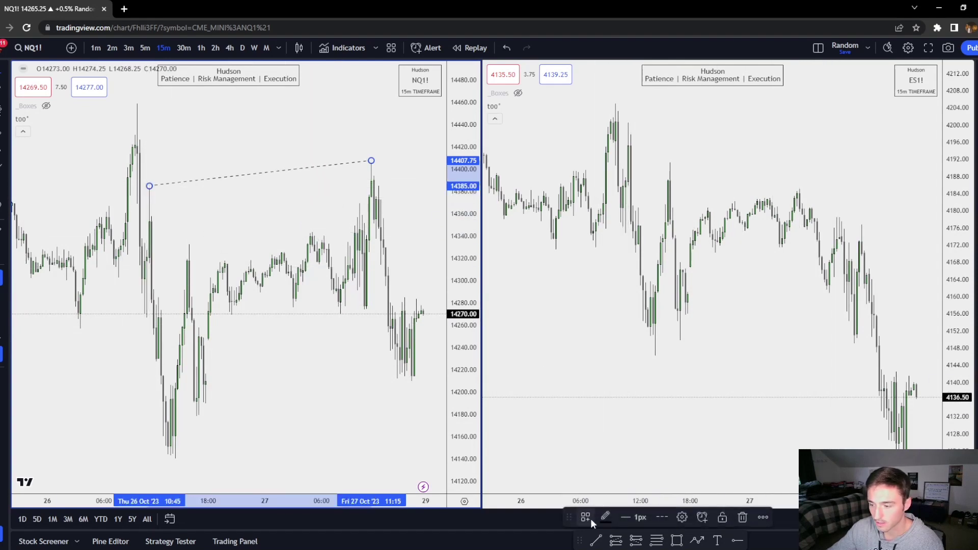
click(590, 517)
click(605, 542)
click(692, 181)
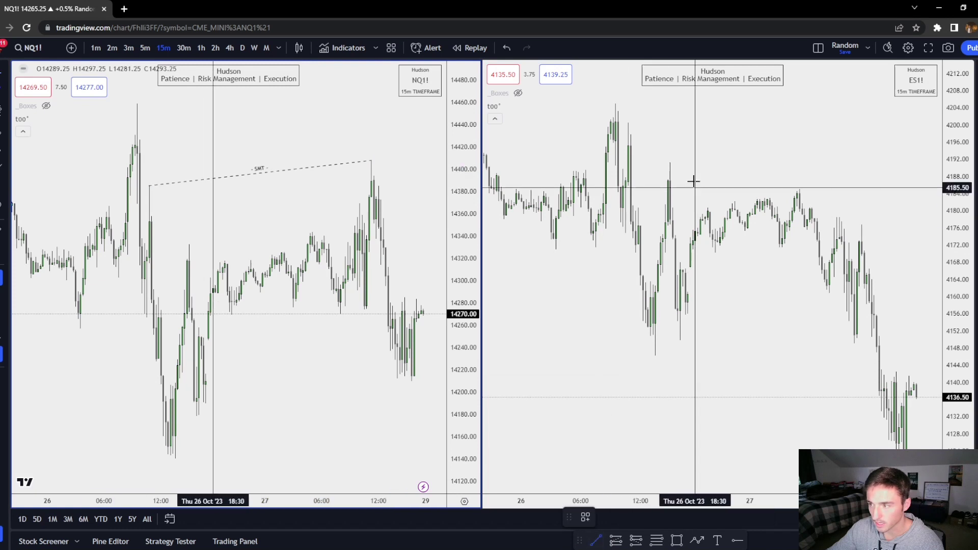
Draw a trend line on the ES chart from the 4200.50 high at 10:45 on 26 Oct to the 4176.75 high on 27 Oct.
key(alt+t)
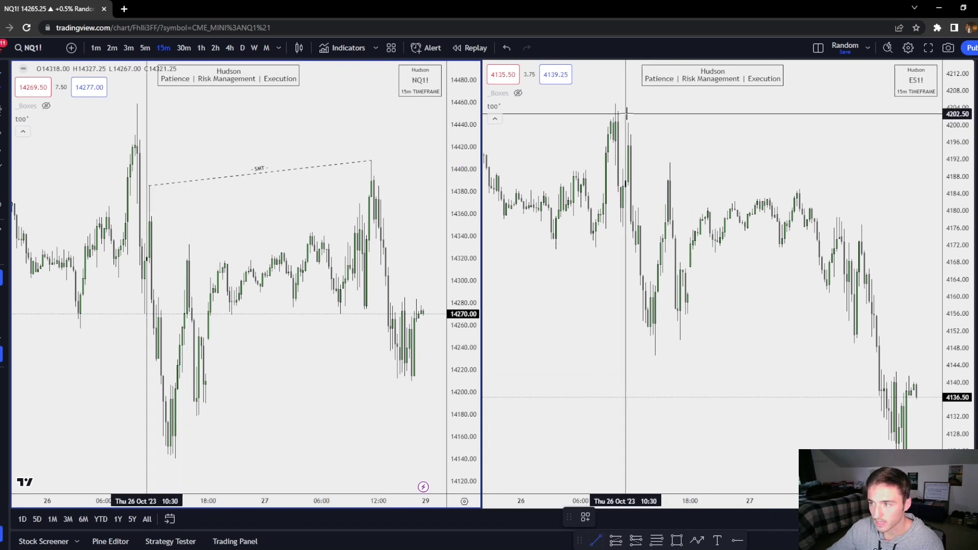
click(628, 123)
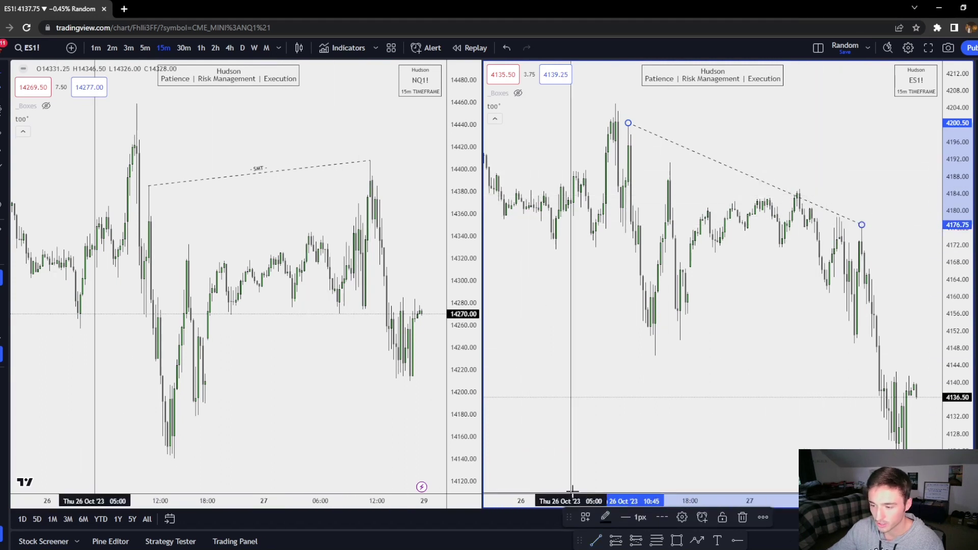
click(586, 517)
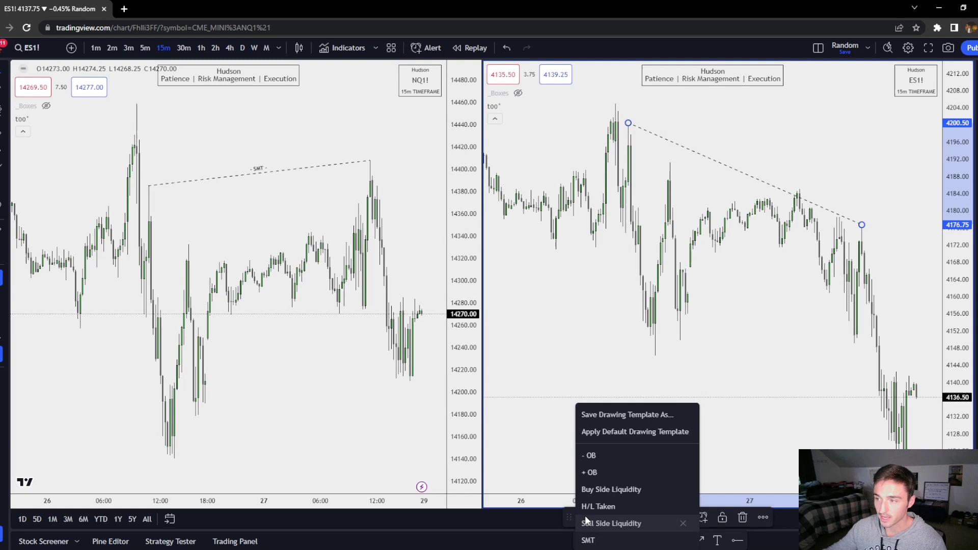
click(585, 518)
Move the left end of the ES chart's trend line to the 4185.00 high on 27 Oct and apply the SMT template.
drag(628, 123, 800, 191)
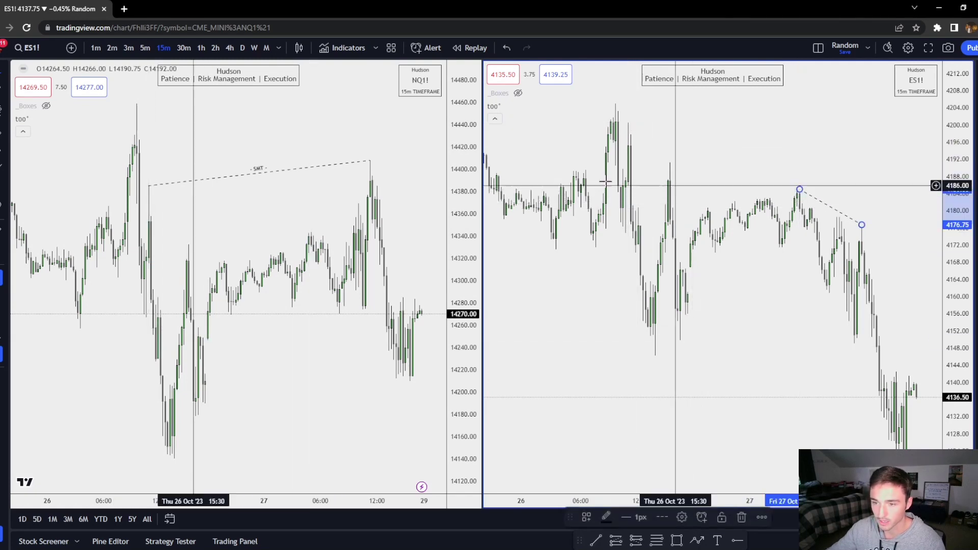
click(582, 522)
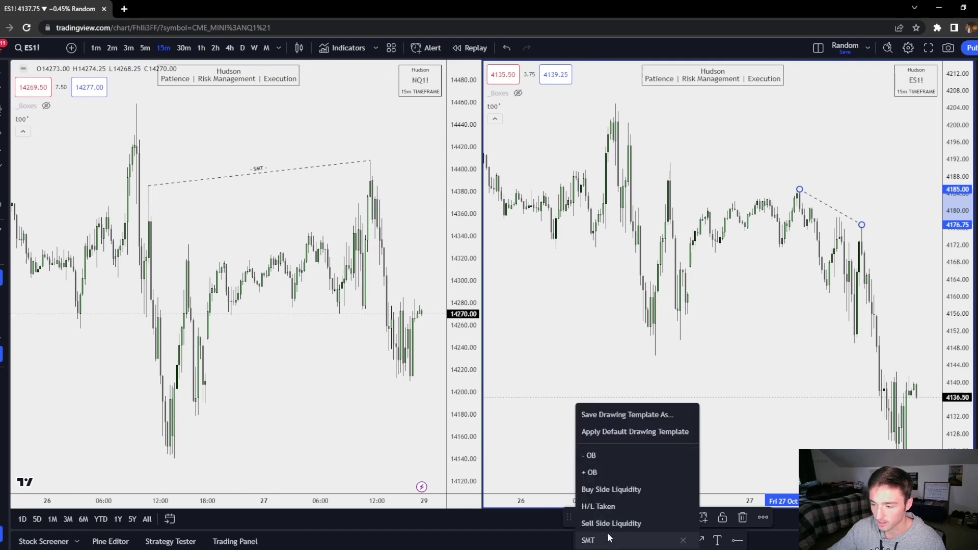
click(608, 538)
click(730, 382)
On the 1m timeframe, draw a horizontal line on the ES chart at the 4169.50 low from 11:20 to about 11:29 on 27 Oct.
click(96, 47)
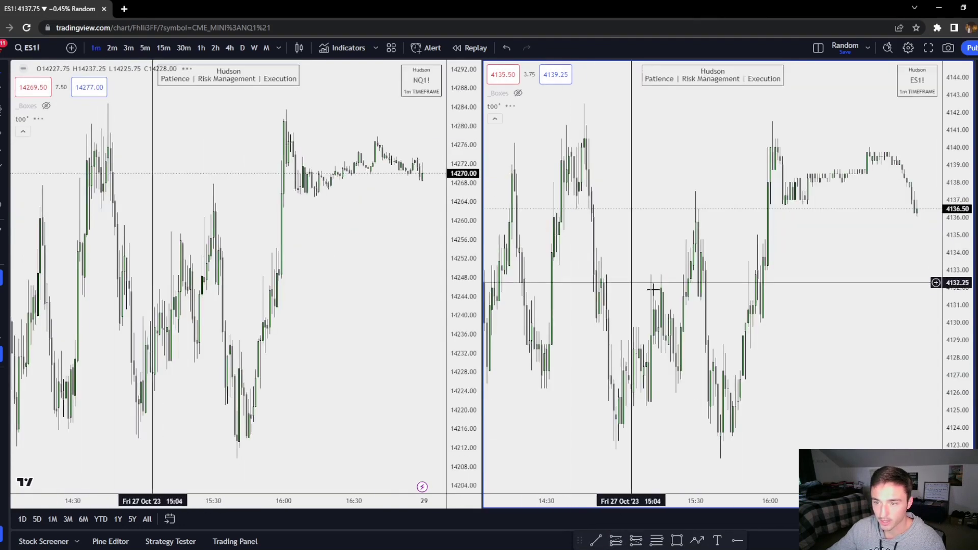
scroll(795, 304, down, 5)
drag(704, 287, 726, 292)
scroll(745, 308, up, 9)
scroll(729, 297, up, 5)
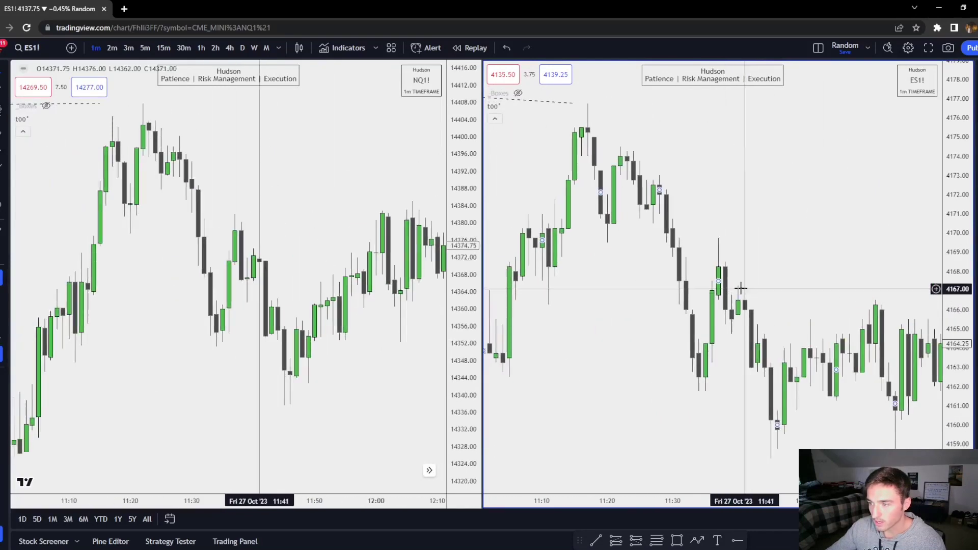
click(594, 541)
click(607, 243)
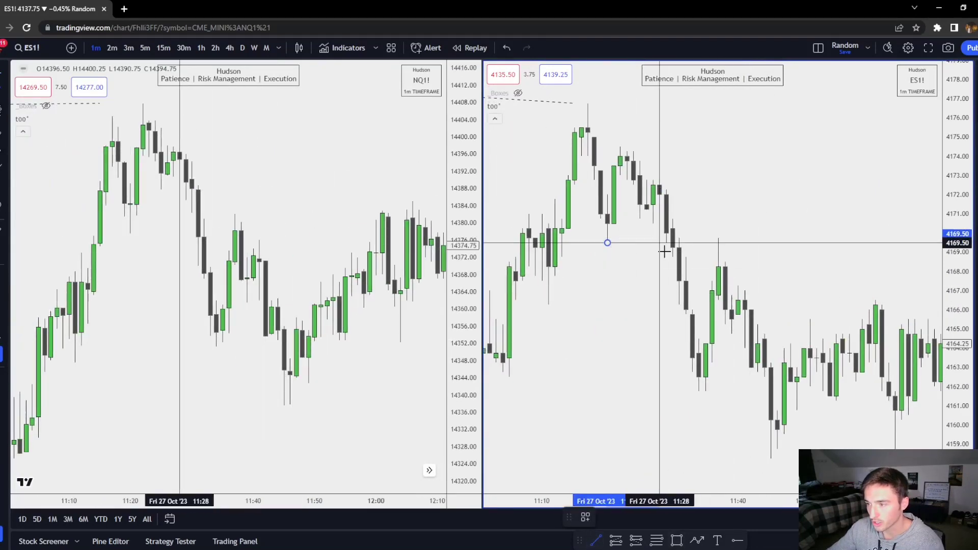
shift+click(666, 245)
click(578, 295)
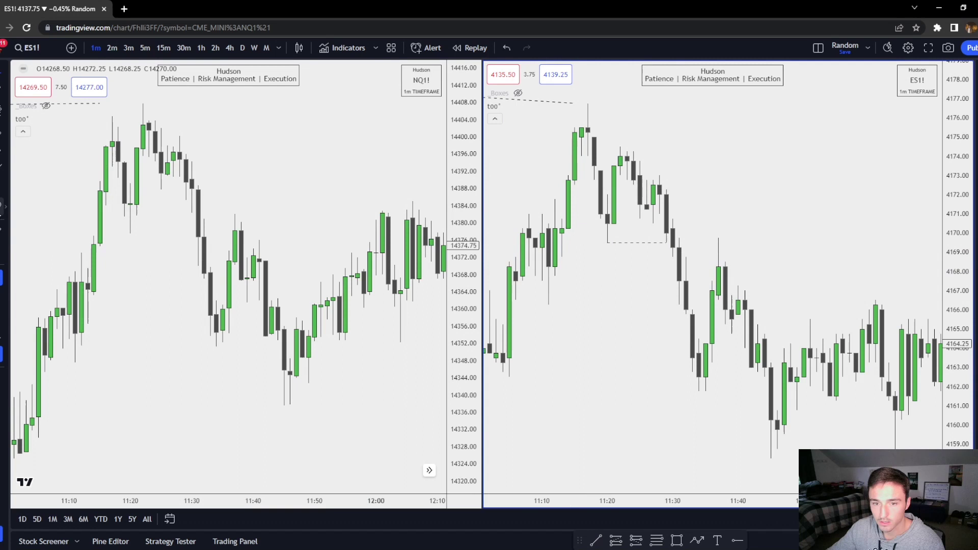
Place a light bulb icon just above the 4169.50 line on the ES chart.
click(5, 207)
click(22, 243)
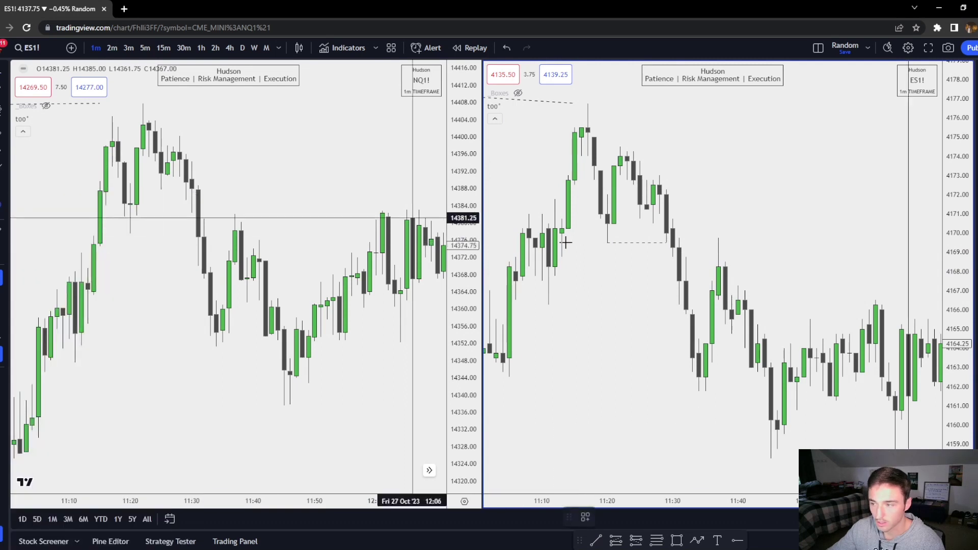
click(628, 235)
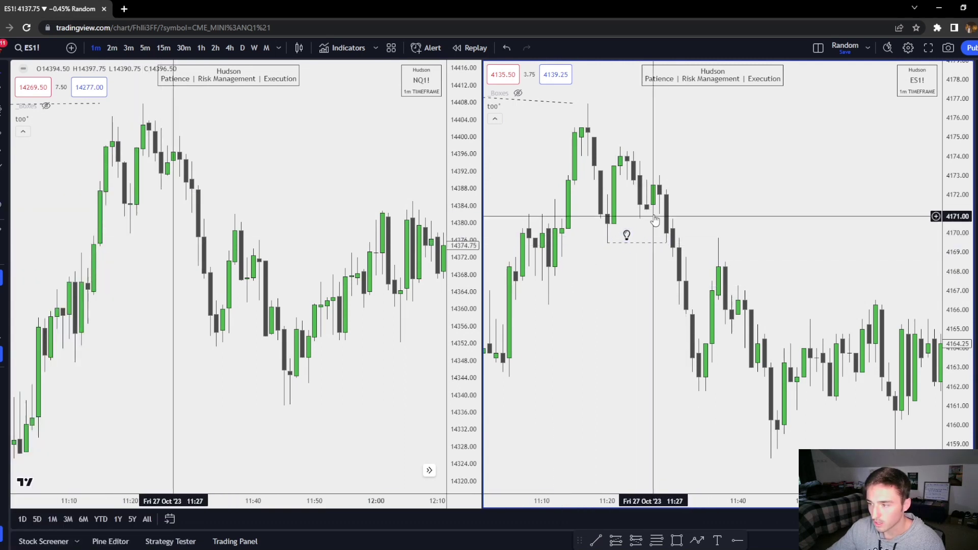
Draw a horizontal line on the ES chart at 4162.50 from the 11:05 low to about 11:33 on 27 Oct.
scroll(691, 367, down, 3)
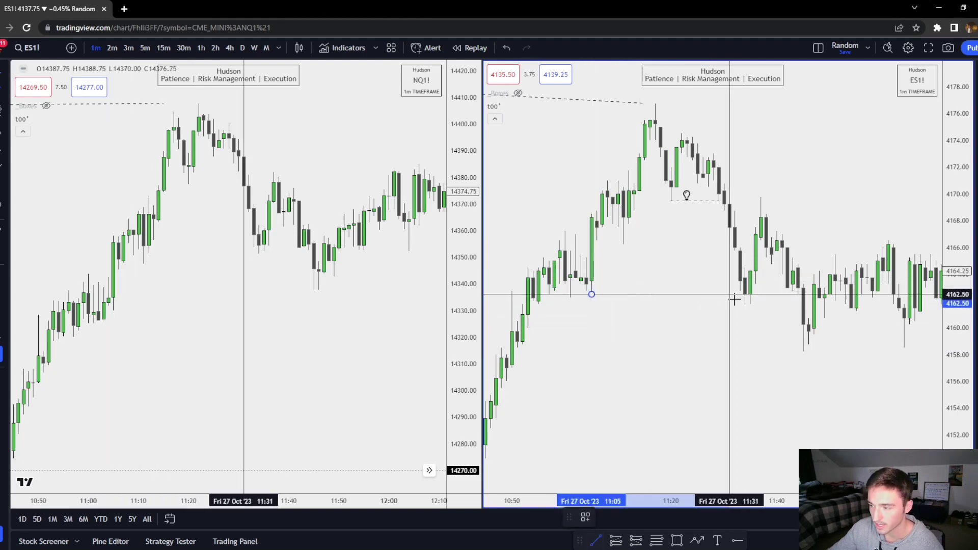
scroll(724, 337, up, 3)
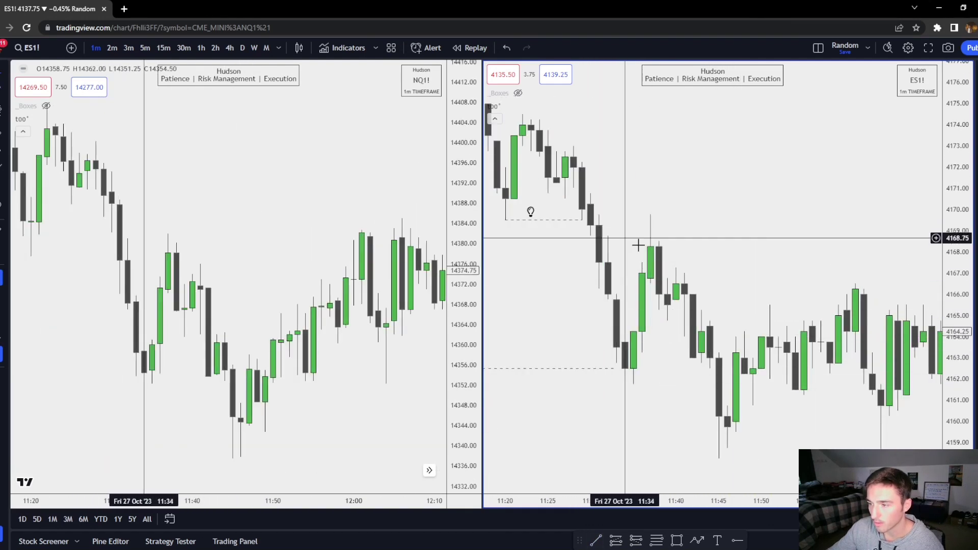
Examine the 27 Oct price action on both charts before and after the 11:15 high, including the lows being broken.
drag(693, 376, 764, 372)
scroll(830, 296, down, 5)
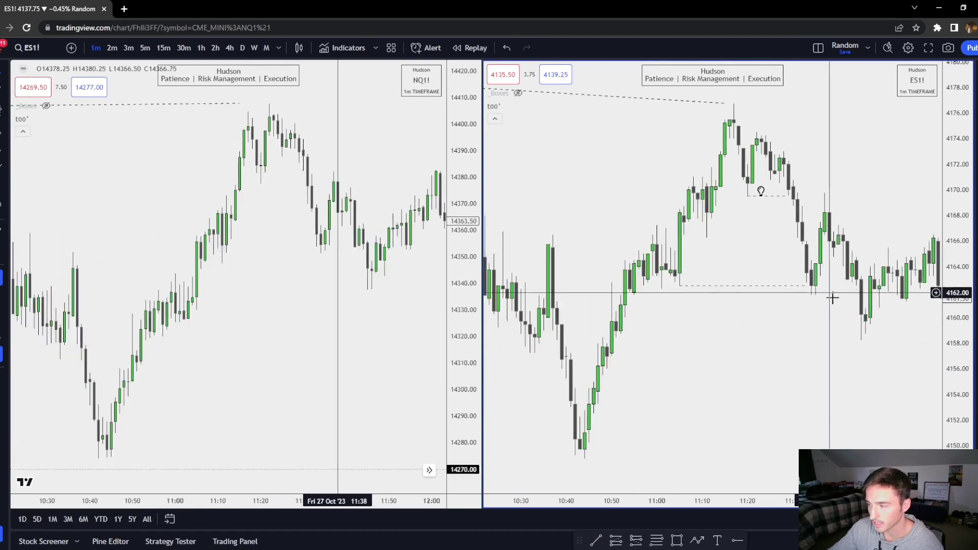
drag(832, 297, 683, 308)
scroll(844, 331, down, 5)
drag(847, 336, 679, 349)
drag(732, 403, 843, 403)
scroll(760, 356, down, 7)
scroll(787, 373, up, 5)
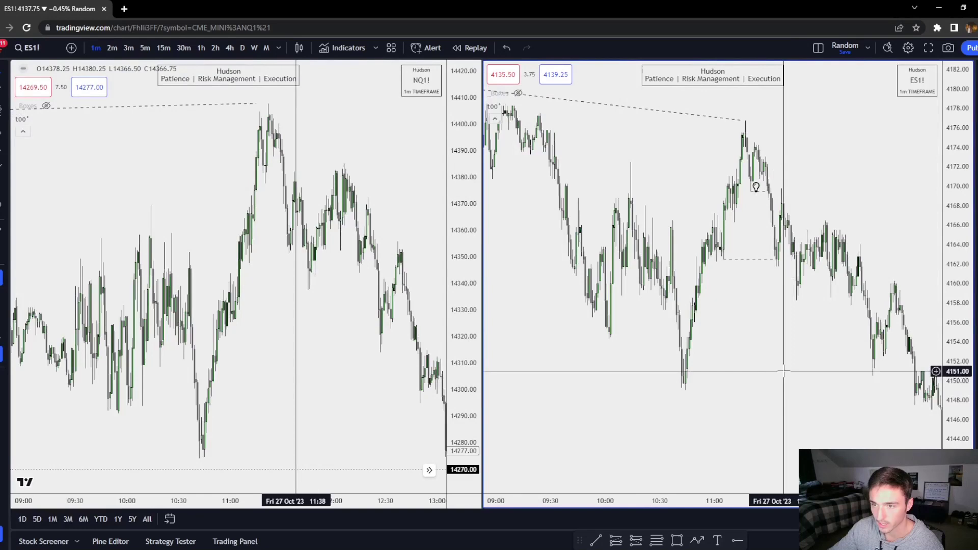
drag(772, 356, 925, 326)
scroll(784, 204, up, 5)
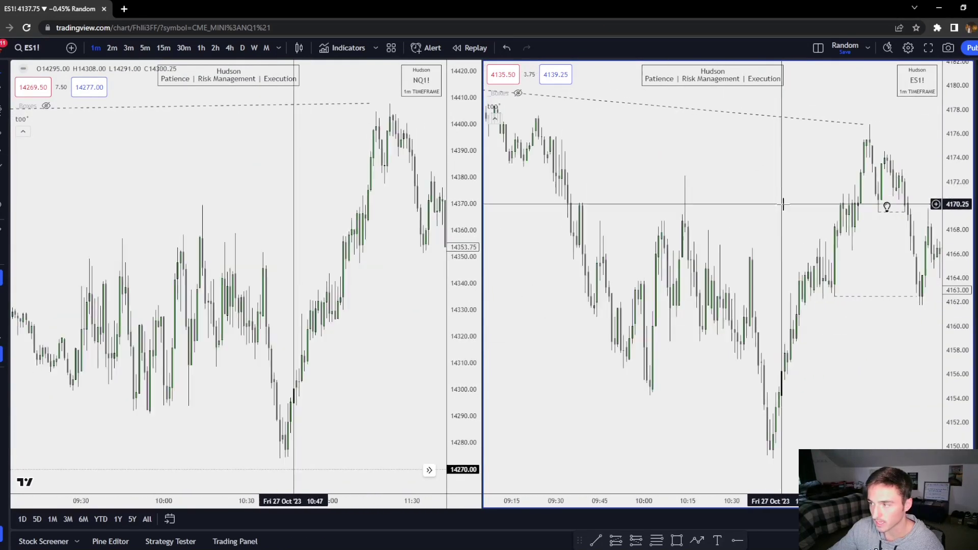
scroll(795, 204, up, 5)
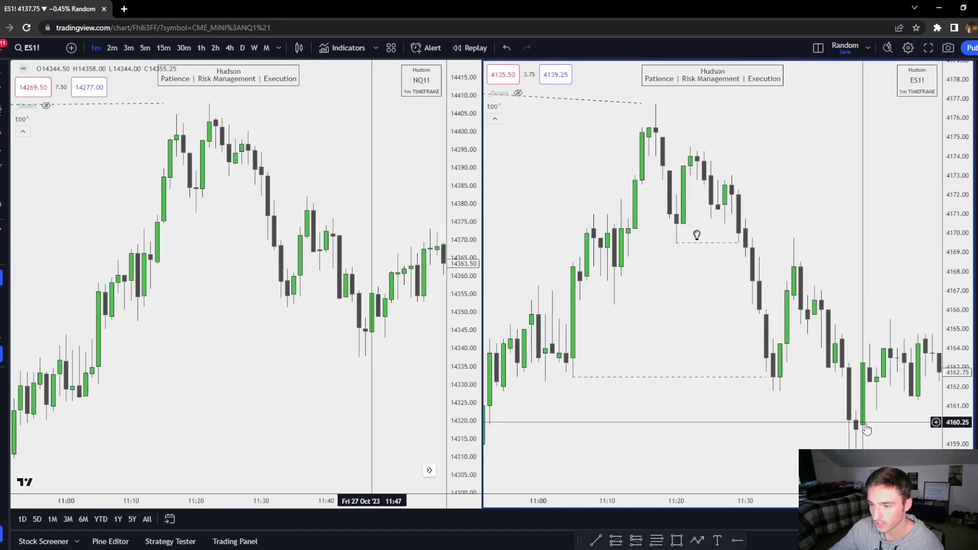
On the 1h timeframe, remove all drawings from the ES chart around the latest 27 Oct candles.
click(202, 47)
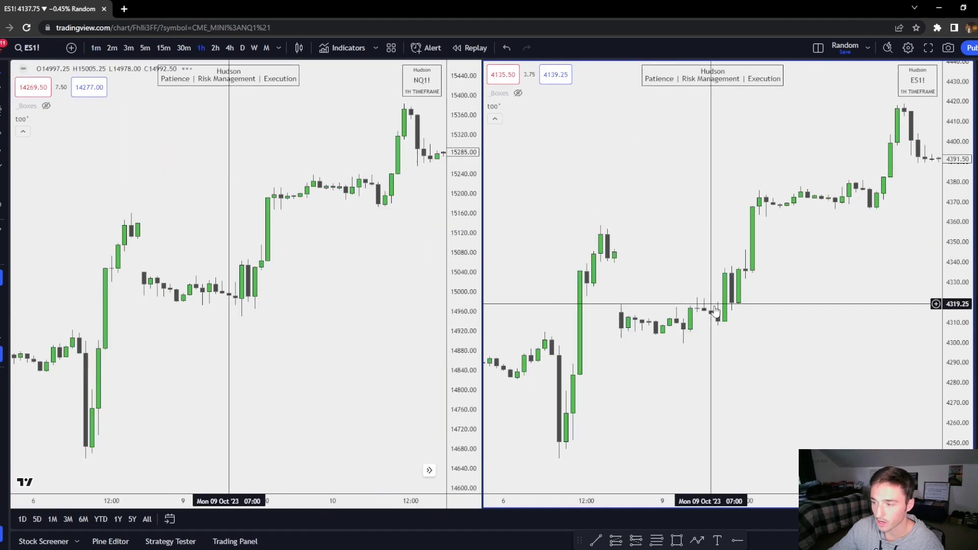
drag(712, 292, 585, 285)
scroll(838, 248, down, 6)
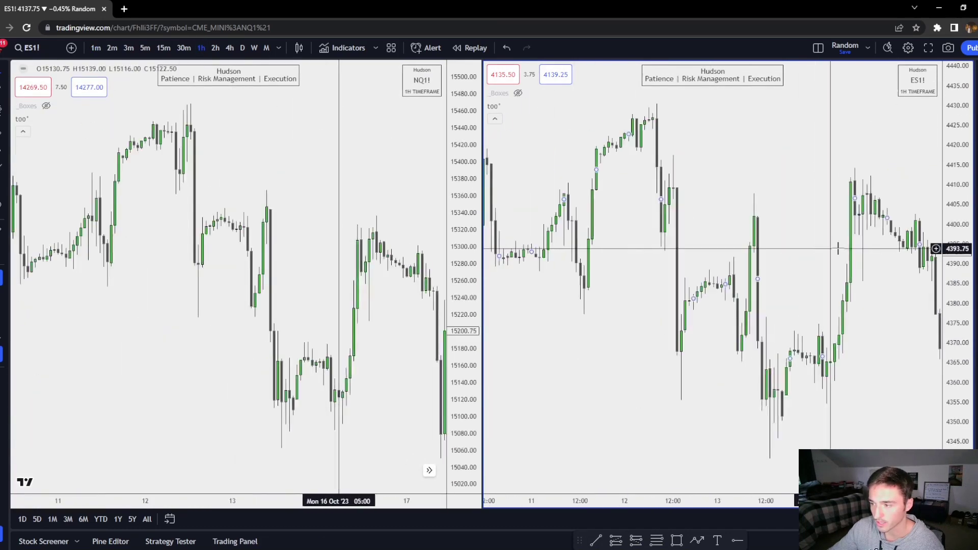
drag(832, 278, 540, 267)
drag(882, 288, 500, 275)
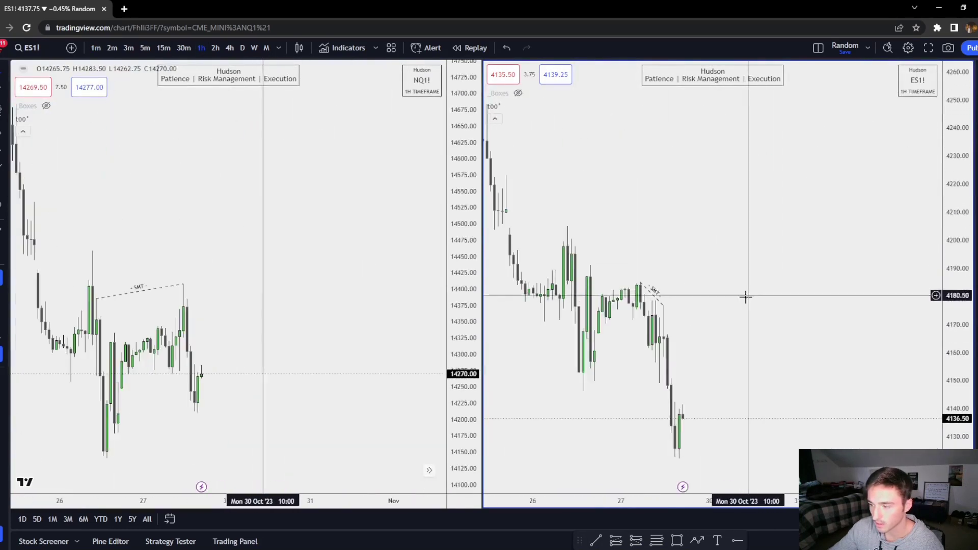
right_click(791, 230)
click(642, 524)
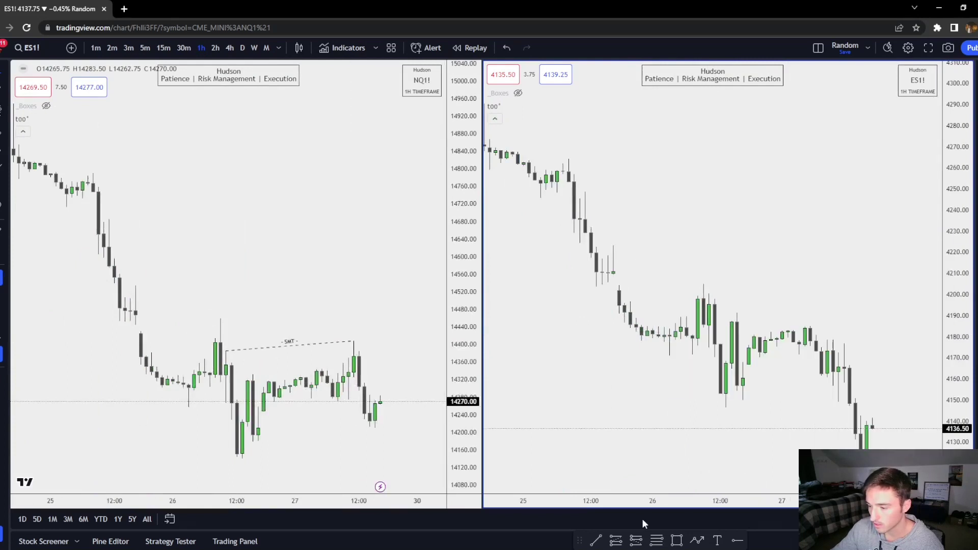
Draw trend lines between the 26 Oct and 27 Oct lows on both charts, starting at 4146.25 on ES.
click(726, 408)
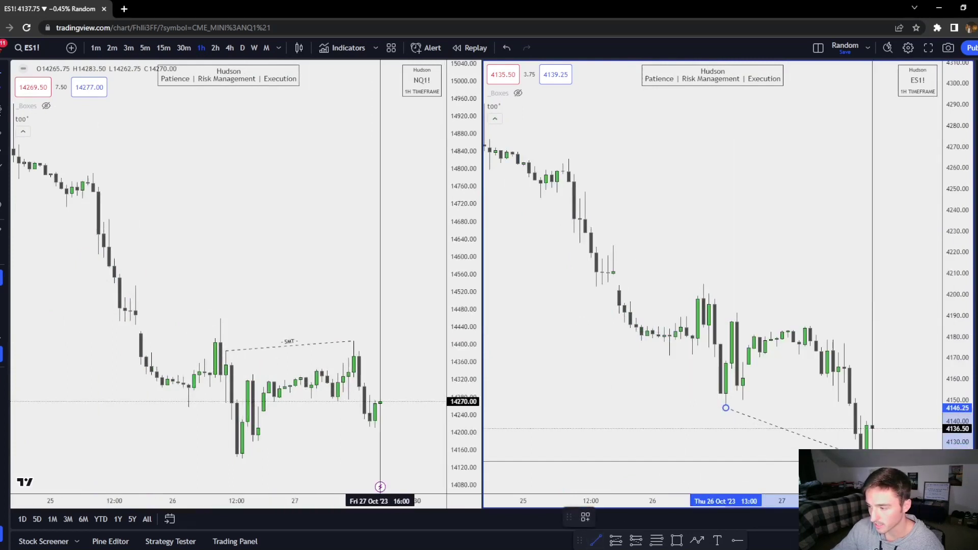
click(867, 458)
click(596, 540)
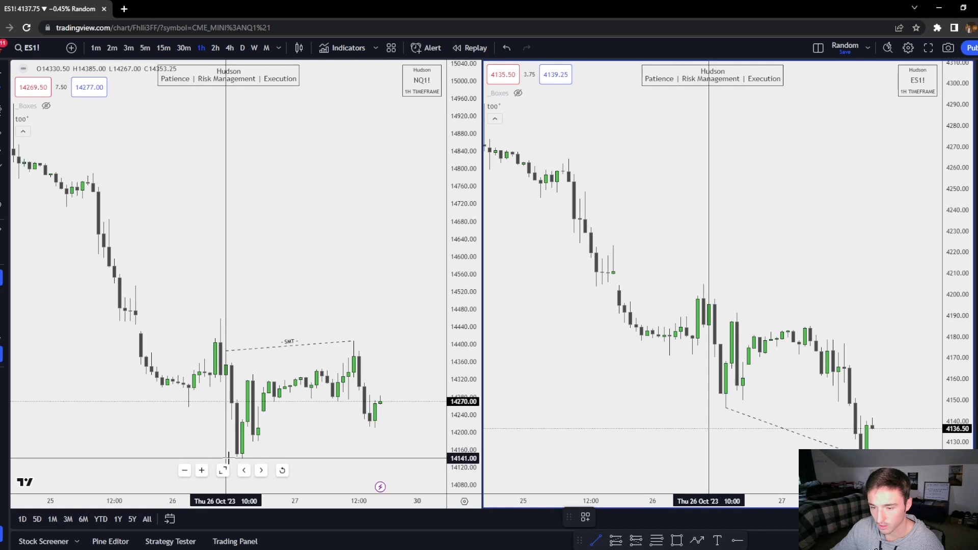
click(242, 457)
click(375, 427)
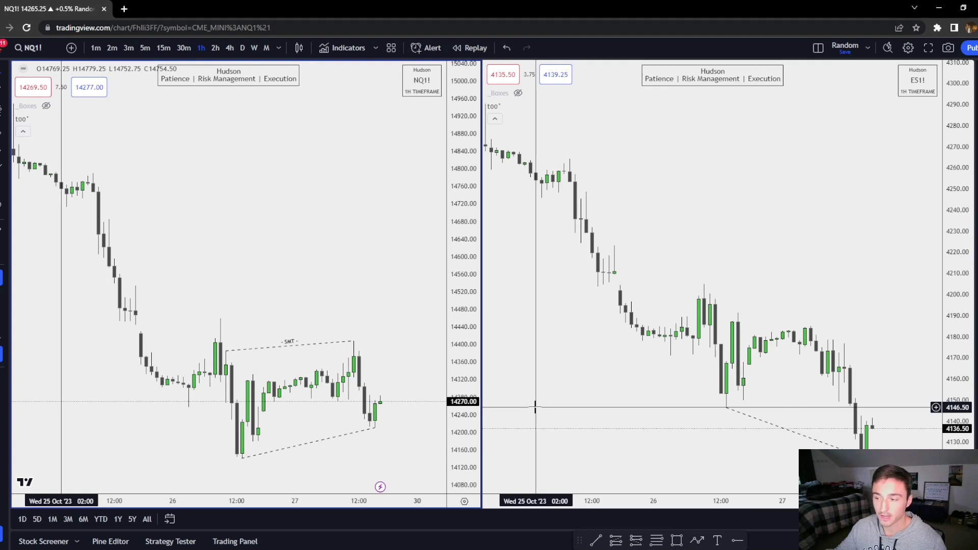
Remove all drawings from both the NQ and ES charts.
right_click(320, 178)
click(386, 452)
right_click(648, 285)
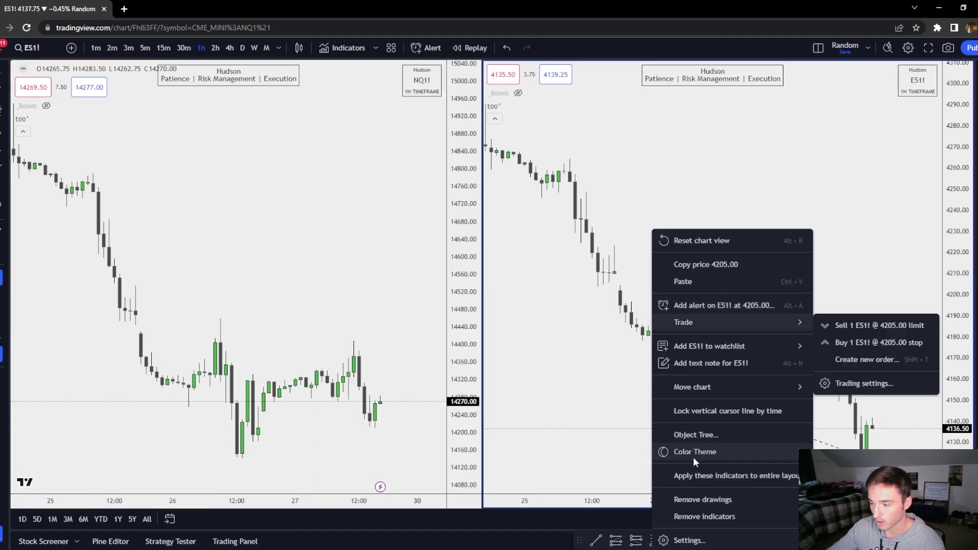
click(702, 496)
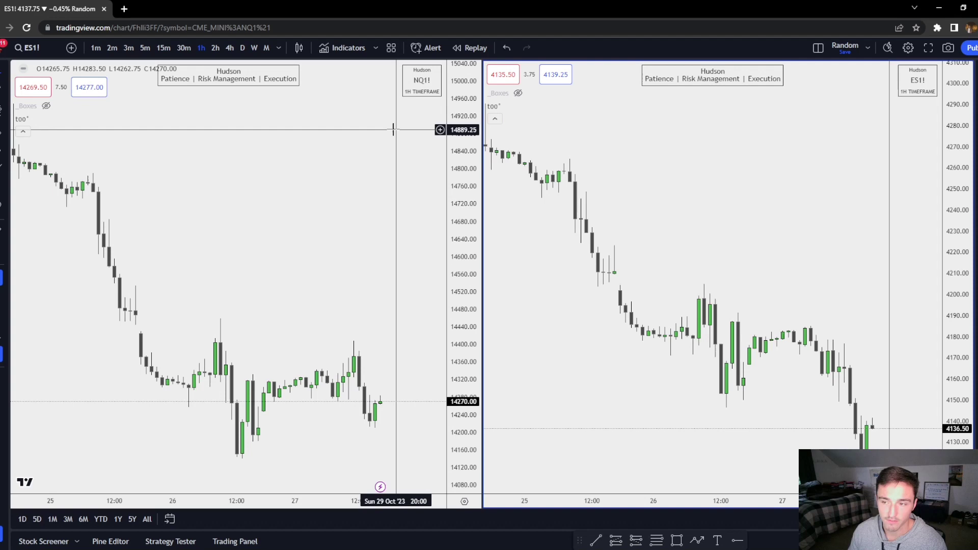
On the 5m timeframe, draw an NQ trend line from the 14766.75 low to the 14758.50 low on 24 Oct, using the SMT template.
click(147, 48)
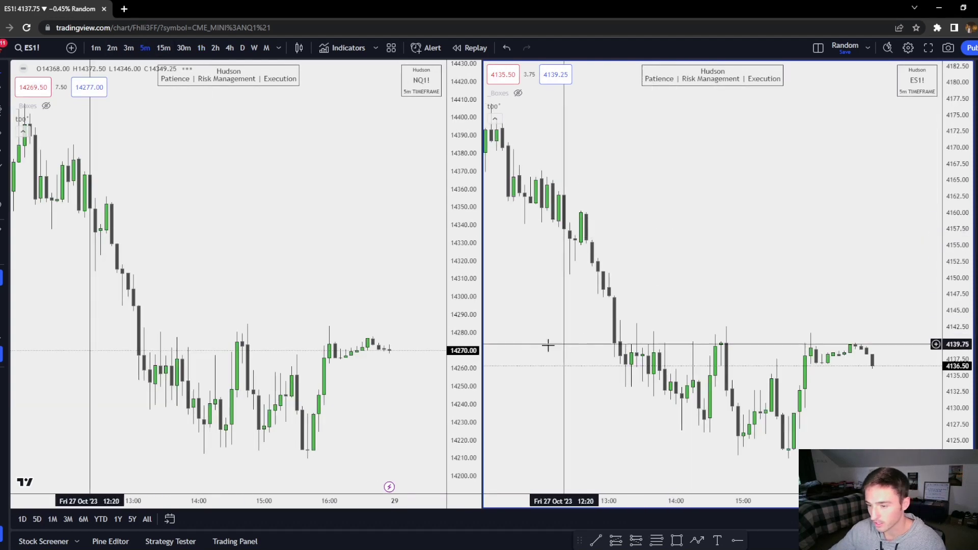
click(362, 409)
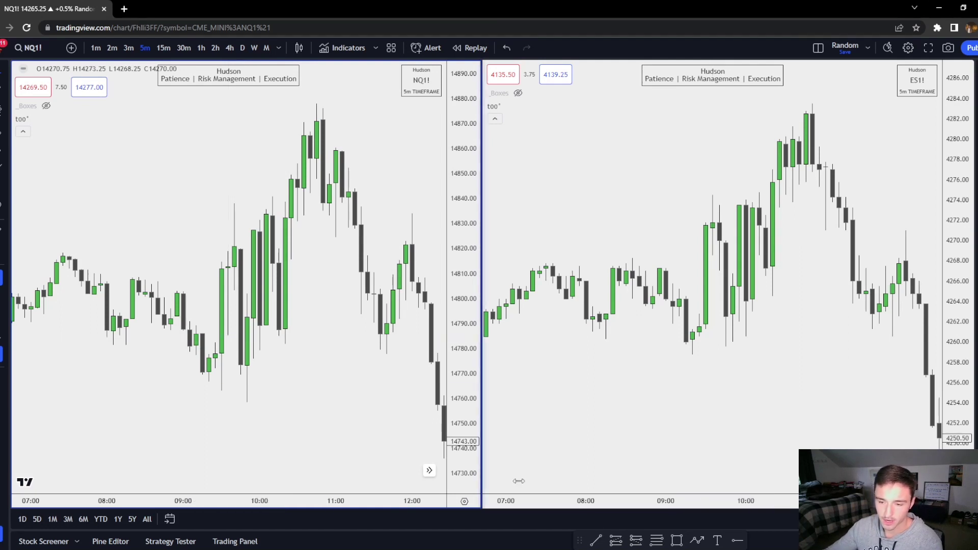
click(209, 382)
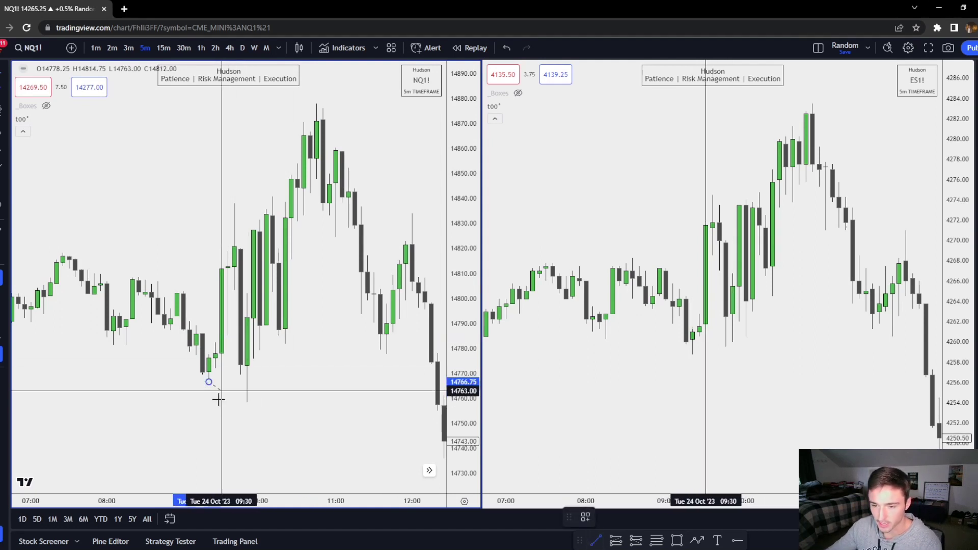
click(615, 536)
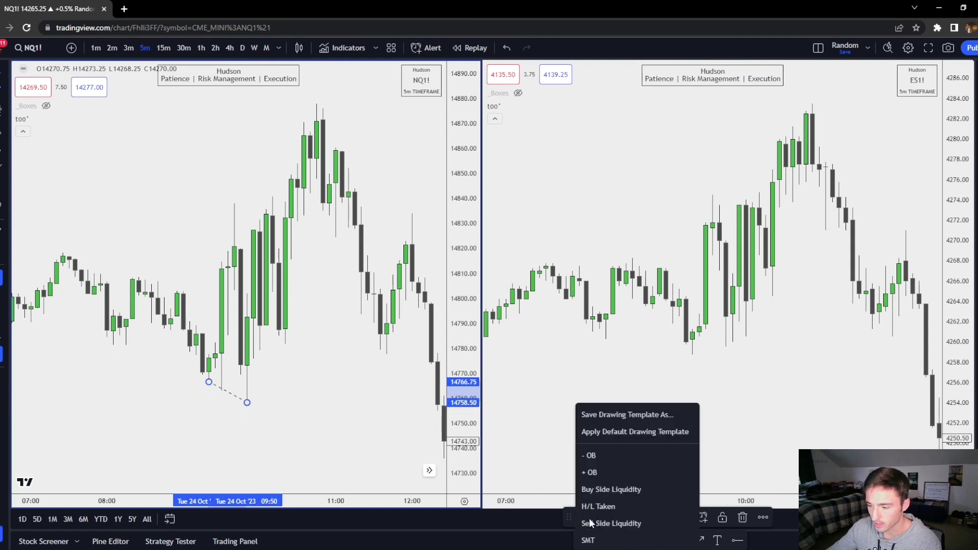
click(591, 538)
click(227, 415)
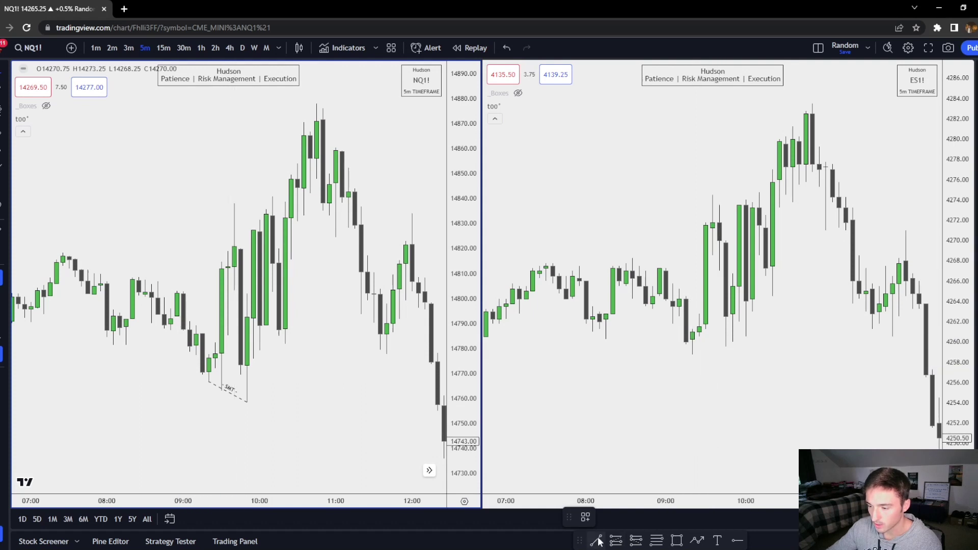
Draw the matching ES trend line from the 4258.75 low to the 4259.50 low on 24 Oct and apply the SMT template.
click(692, 355)
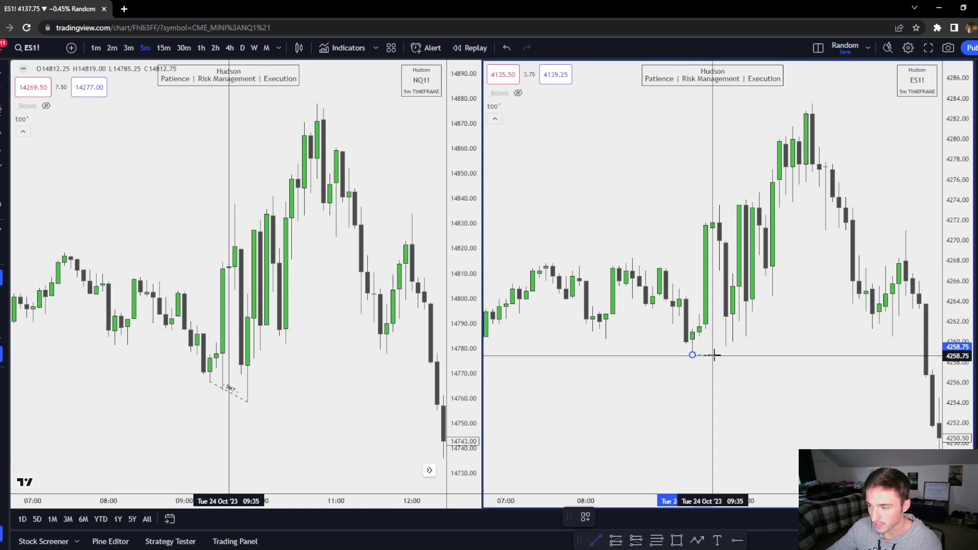
click(586, 516)
click(611, 541)
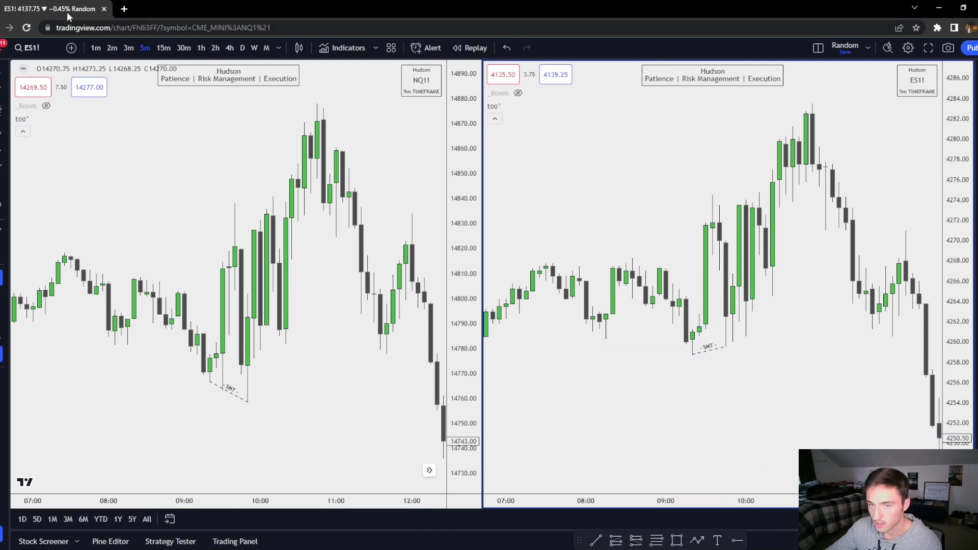
On the 1m timeframe, align the ends of the ES SMT line with the 24 Oct lows at 09:23 and 09:46.
click(95, 47)
scroll(553, 164, down, 10)
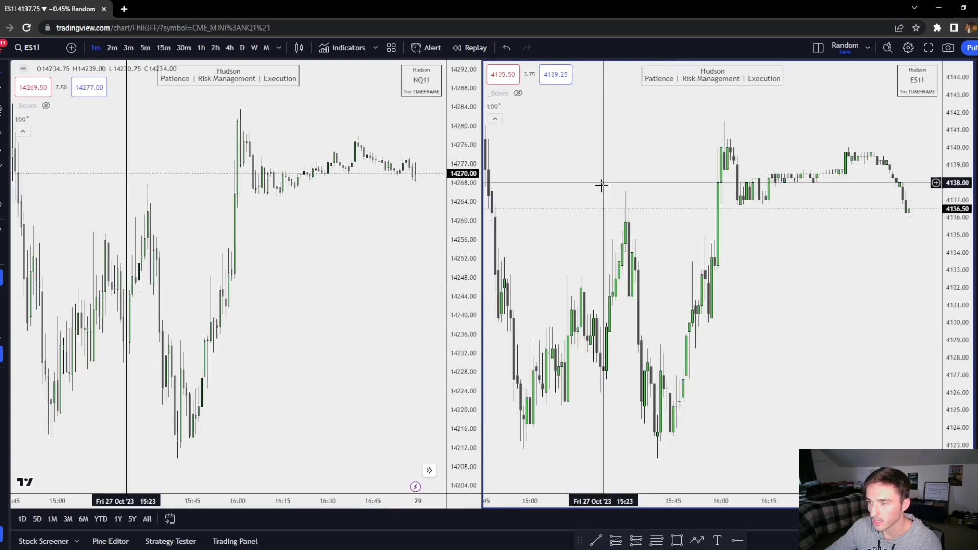
drag(867, 321, 975, 331)
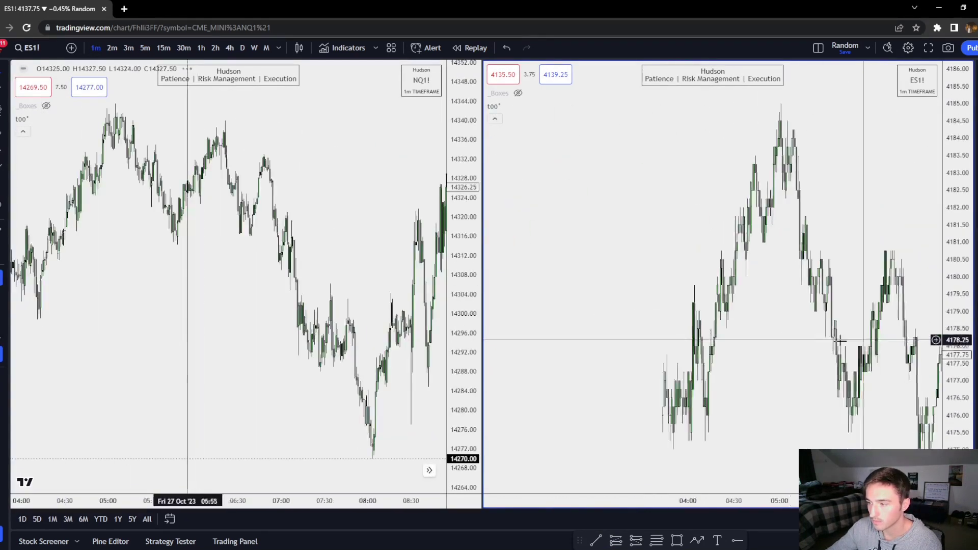
drag(862, 338, 975, 337)
drag(622, 338, 975, 338)
scroll(725, 339, left, 15)
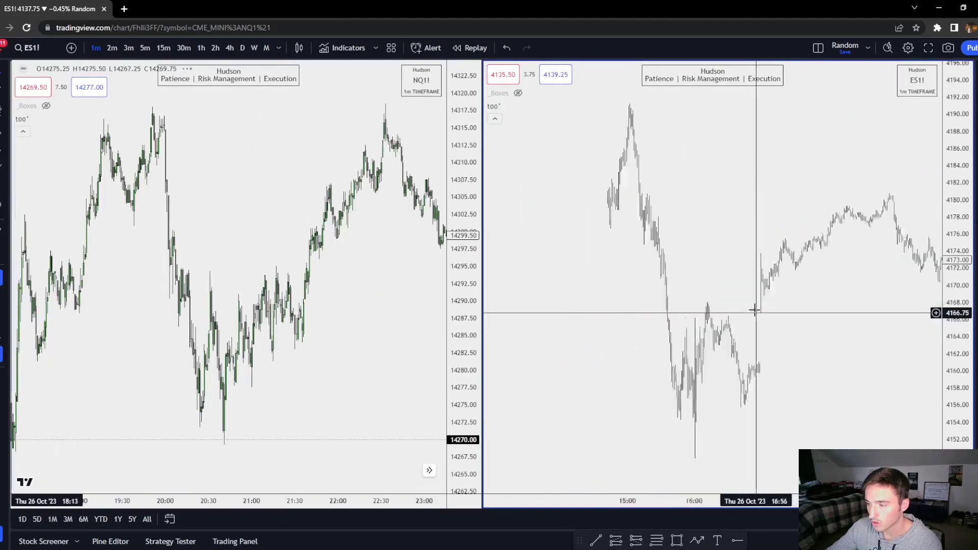
drag(814, 341, 968, 338)
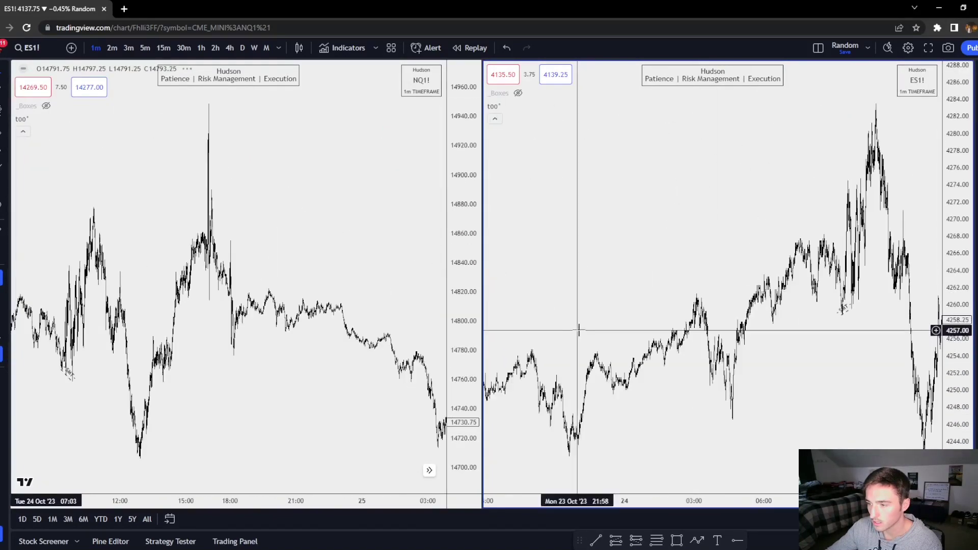
scroll(560, 333, up, 8)
drag(603, 343, 886, 336)
scroll(596, 330, up, 10)
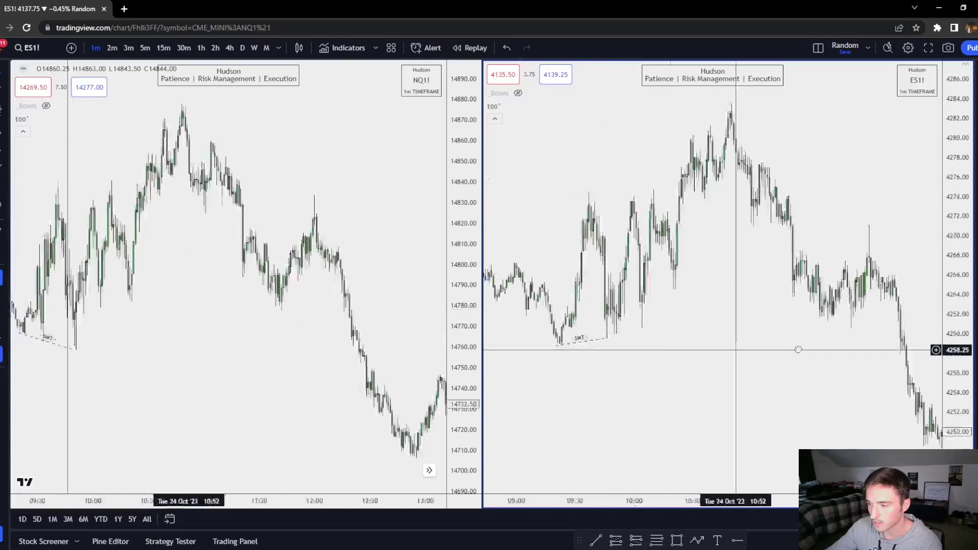
scroll(743, 369, up, 2)
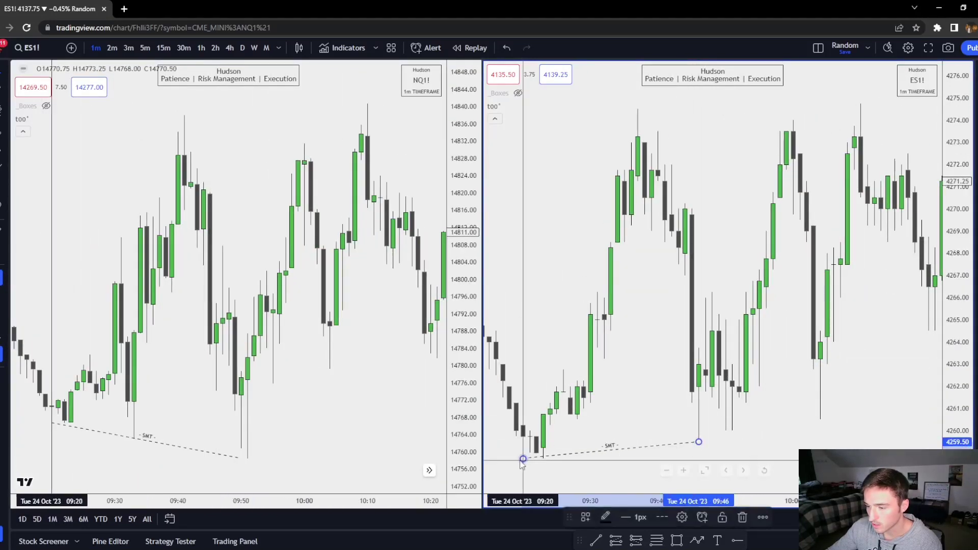
Adjust the NQ SMT line to run from the 14763.00 low at 09:33 to the 14758.50 low at 09:51.
click(244, 457)
drag(55, 427, 64, 431)
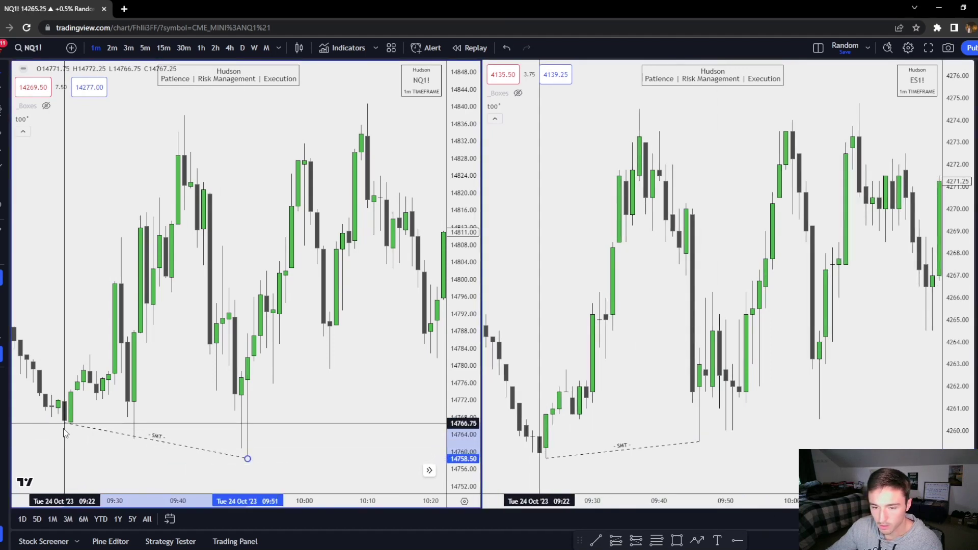
click(131, 443)
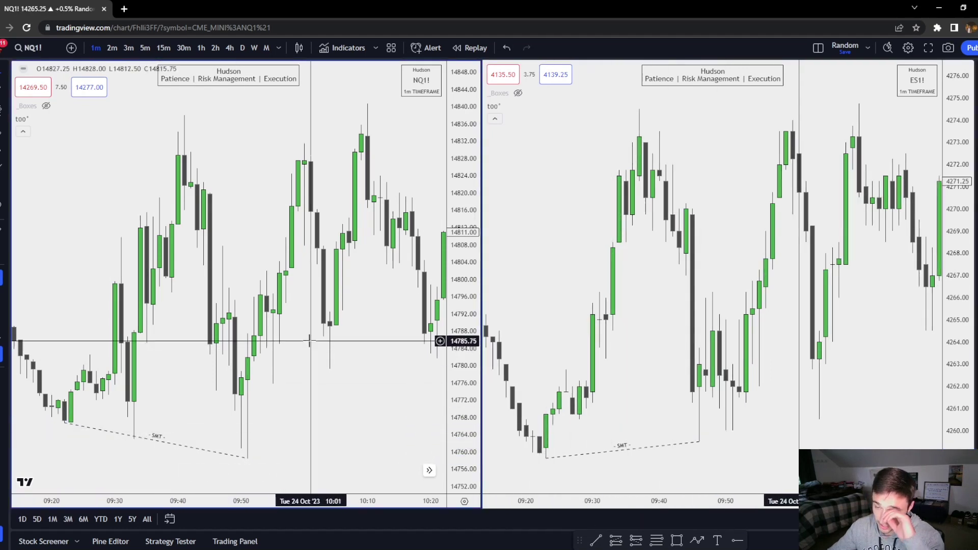
drag(66, 423, 133, 442)
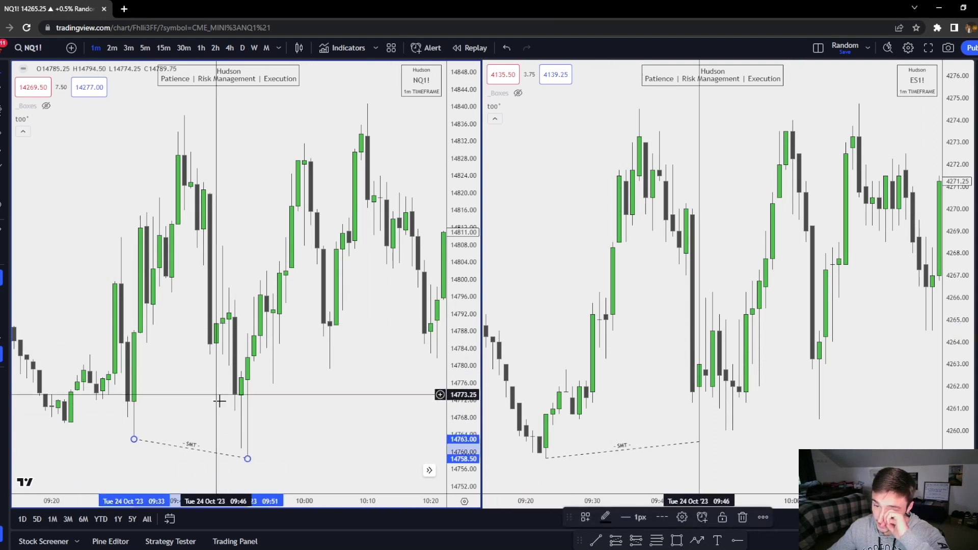
click(140, 387)
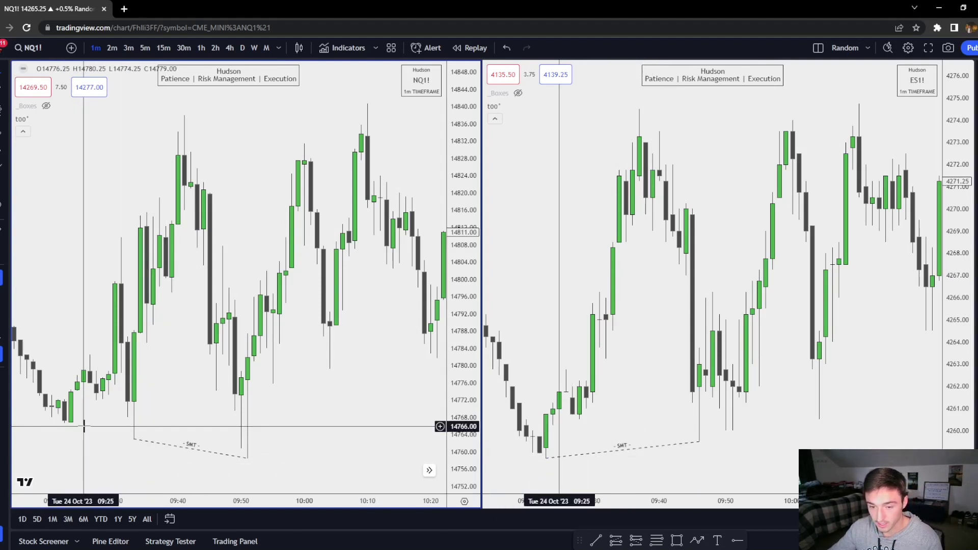
Draw a rectangle on the ES chart covering about 4269.00 to 4270.50 from 09:56 to 10:03 on 24 Oct.
drag(805, 397, 785, 394)
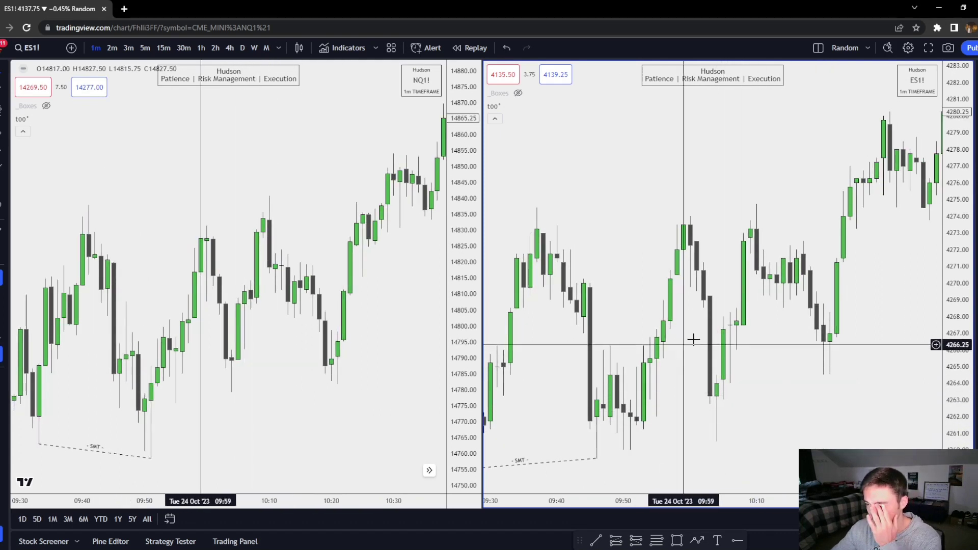
click(677, 540)
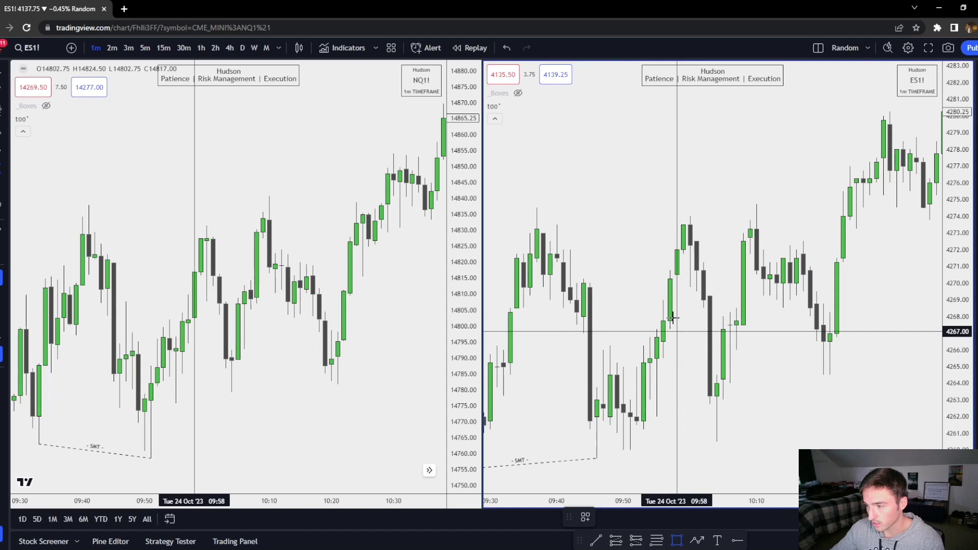
mouse_move(662, 300)
mouse_down()
mouse_move(683, 281)
mouse_move(710, 291)
mouse_move(680, 280)
mouse_move(683, 255)
mouse_move(682, 275)
mouse_up()
click(737, 315)
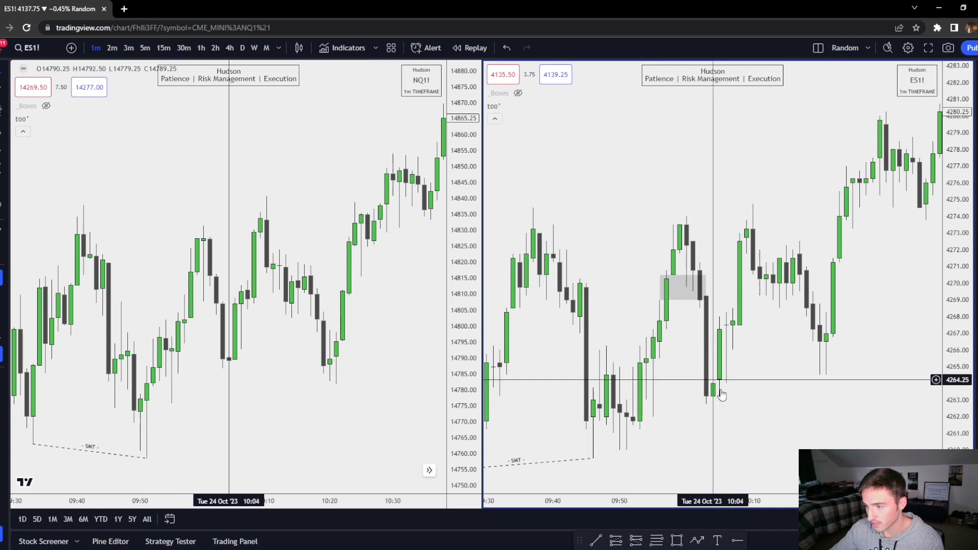
Draw a horizontal line segment on the ES chart at about 4266.25 from 09:48 to 09:57.
drag(827, 407, 807, 356)
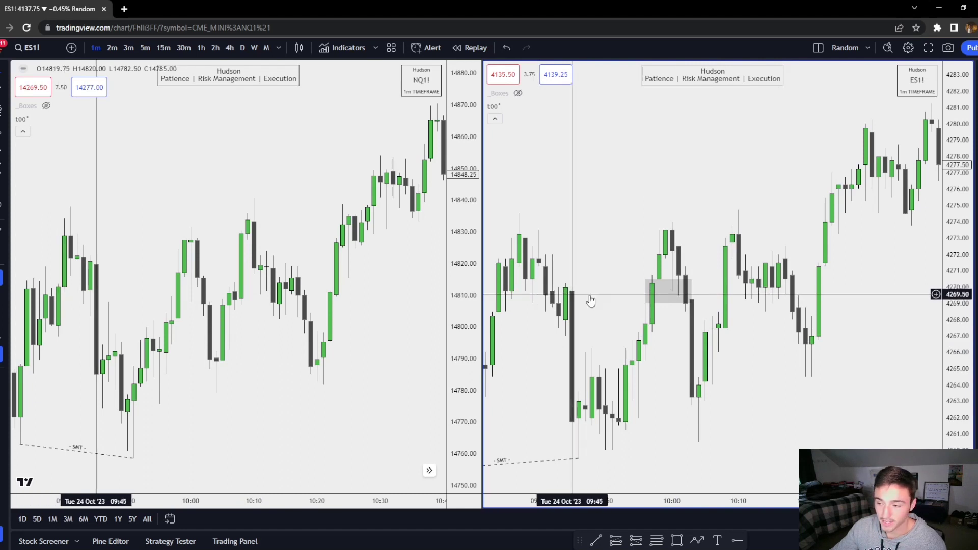
click(592, 348)
click(652, 348)
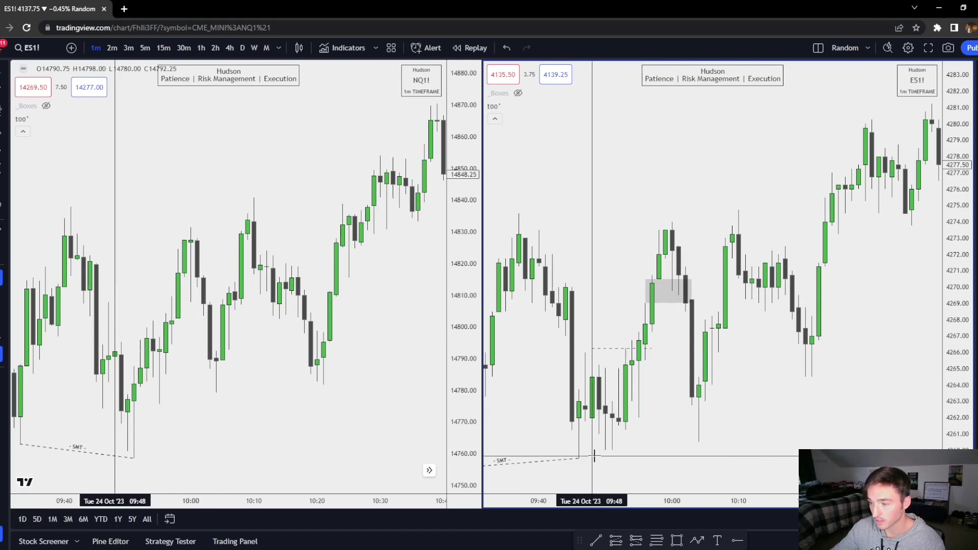
Delete the rectangle and the horizontal line segment at about 4266.25 from the ES chart.
click(682, 301)
key(Delete)
click(643, 349)
key(Delete)
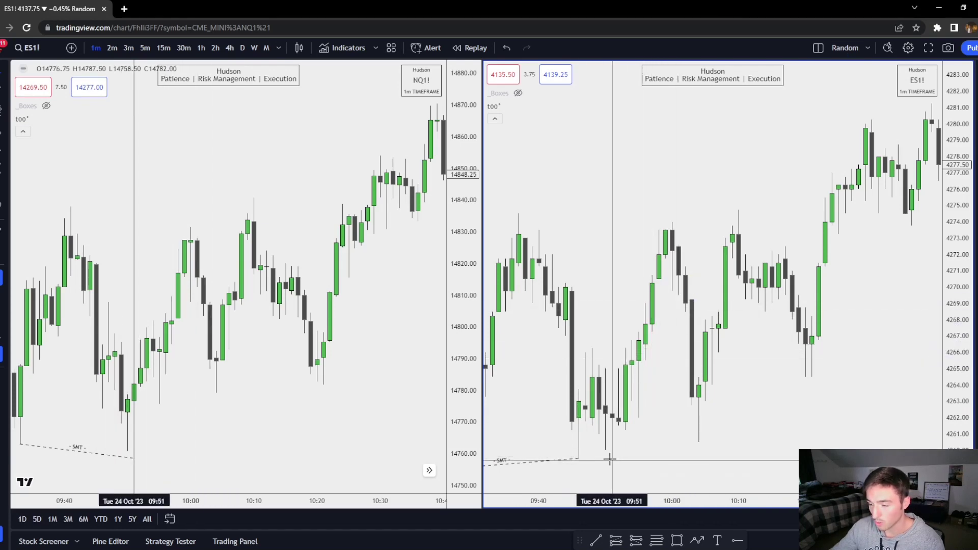
Draw horizontal ES lines at the 4259.50 low from 09:46 to about 10:16 and at the 4262.00 low from 09:55 to 10:04.
drag(579, 458, 729, 423)
click(596, 541)
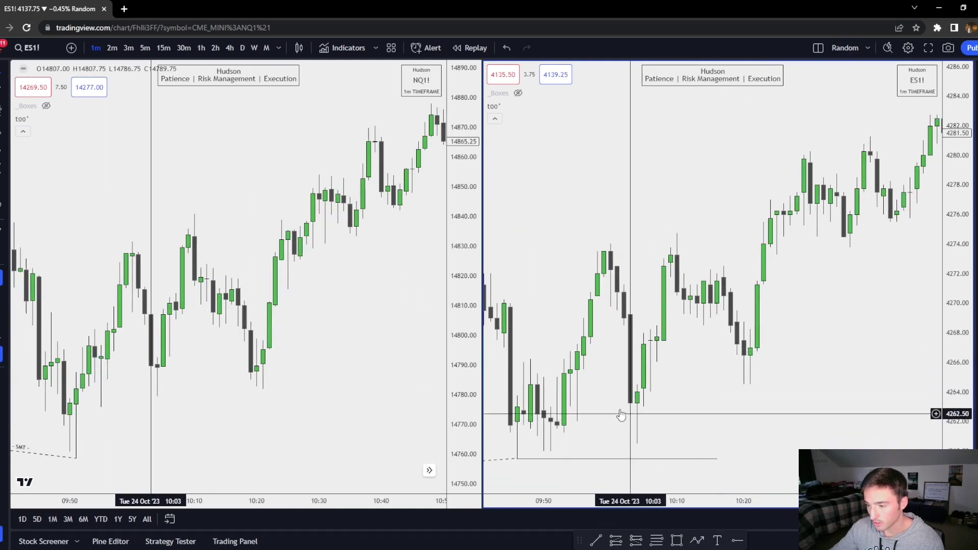
click(579, 431)
click(639, 427)
click(769, 442)
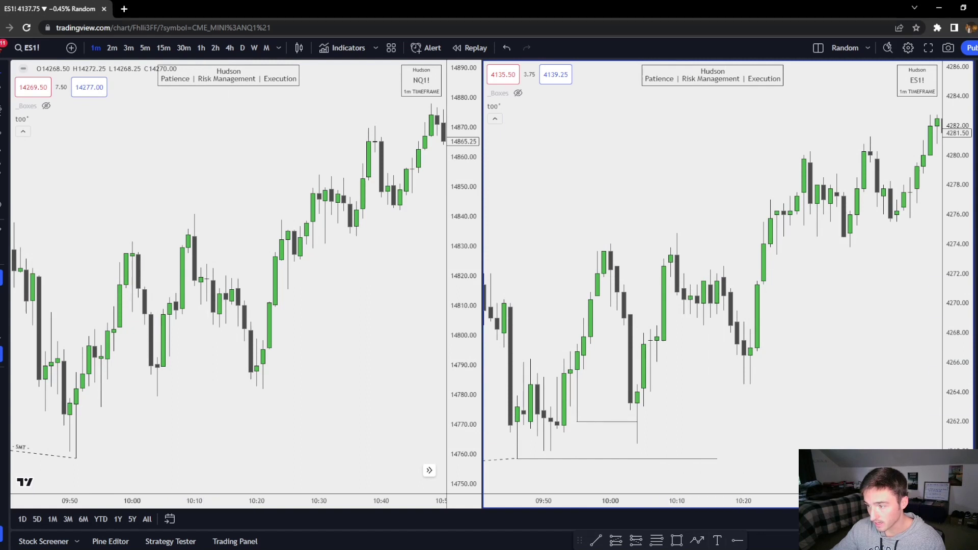
Draw a rectangle on the ES chart covering about 4268.50 to 4271.75 from 10:07 to 10:28 on 24 Oct.
mouse_move(658, 325)
mouse_down()
mouse_move(659, 277)
mouse_move(796, 278)
mouse_up()
drag(836, 375, 749, 373)
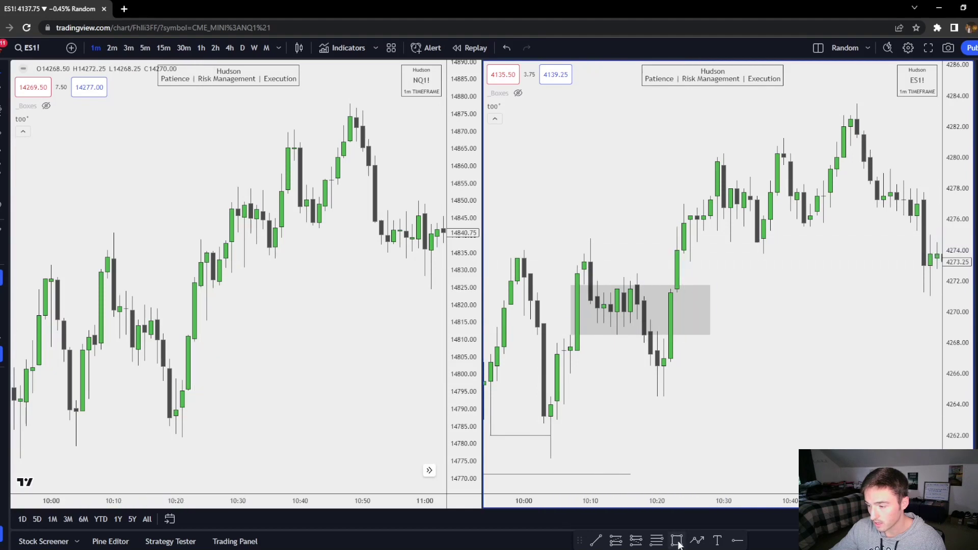
Draw a rectangle on the ES chart covering about 4271.50 to 4273.75 from 10:23 to about 10:31 on 24 Oct.
drag(676, 289, 685, 254)
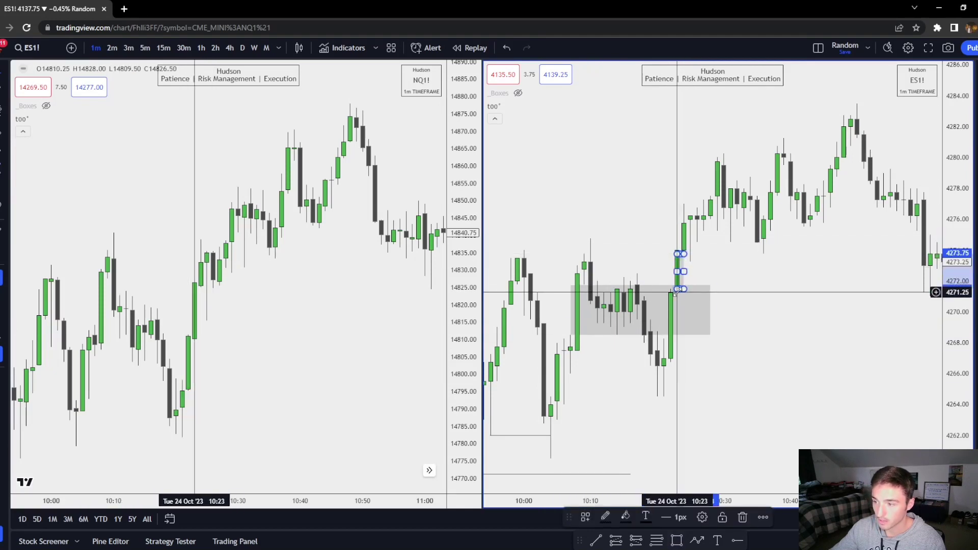
drag(677, 291, 731, 271)
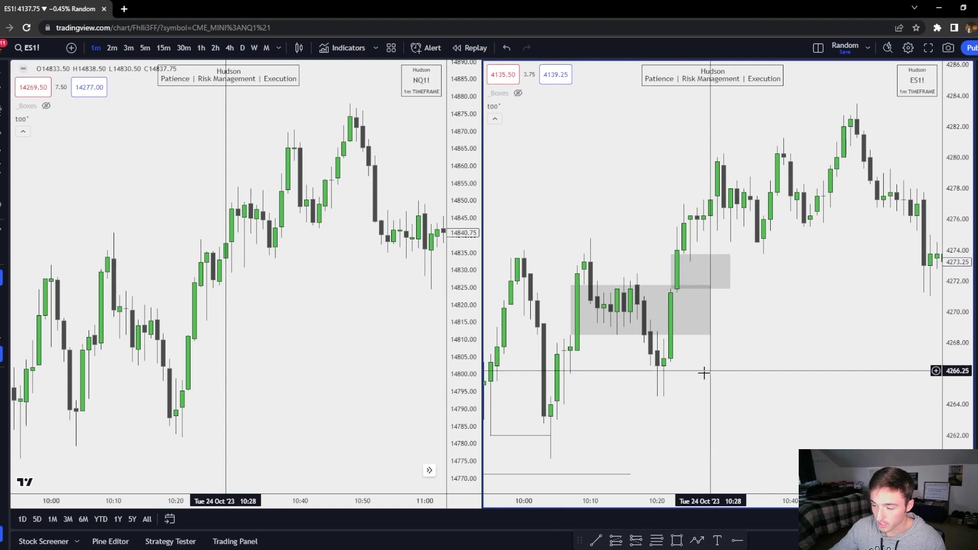
Examine the ES and NQ price action following the two rectangles on 24 Oct, through the 10:48 high and subsequent decline.
scroll(704, 373, down, 3)
drag(834, 410, 760, 419)
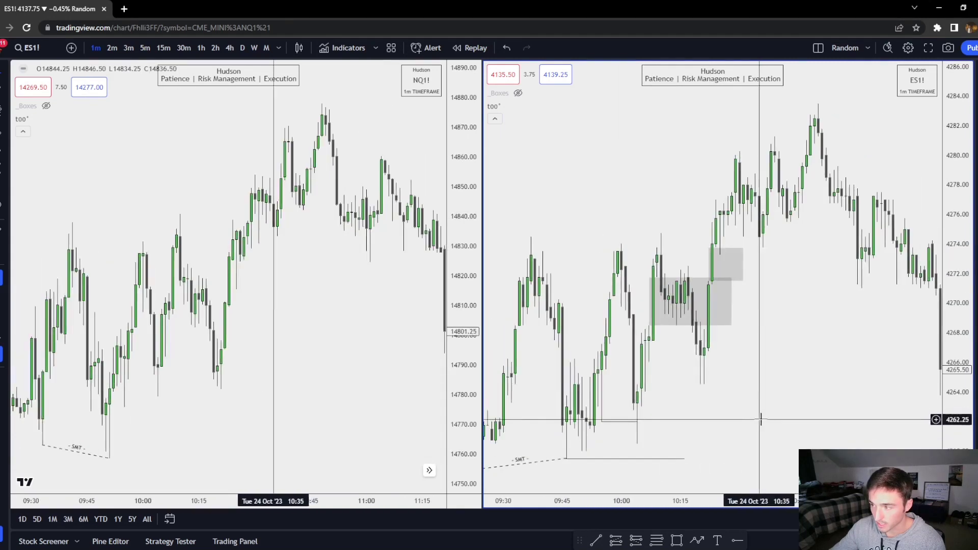
scroll(759, 419, down, 5)
drag(887, 371, 753, 321)
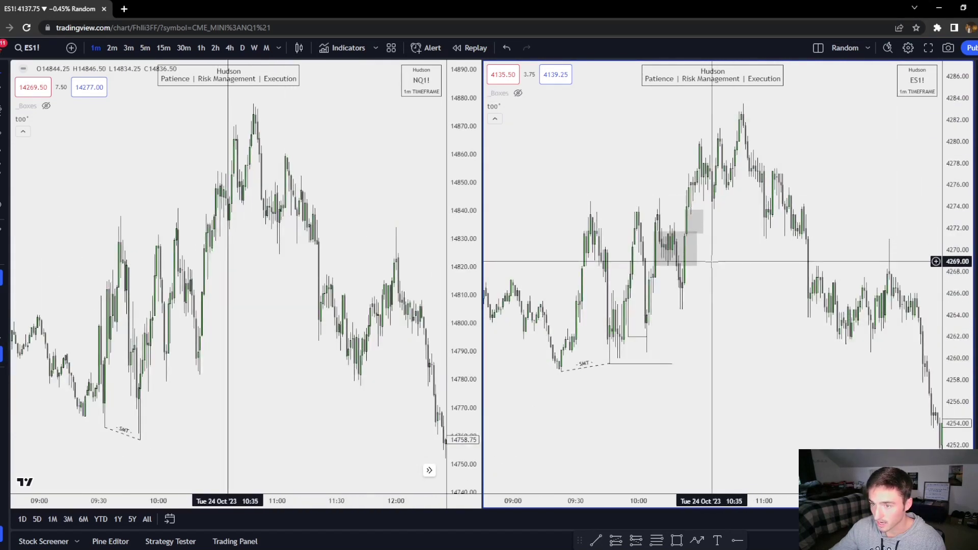
scroll(738, 270, up, 5)
scroll(745, 350, up, 2)
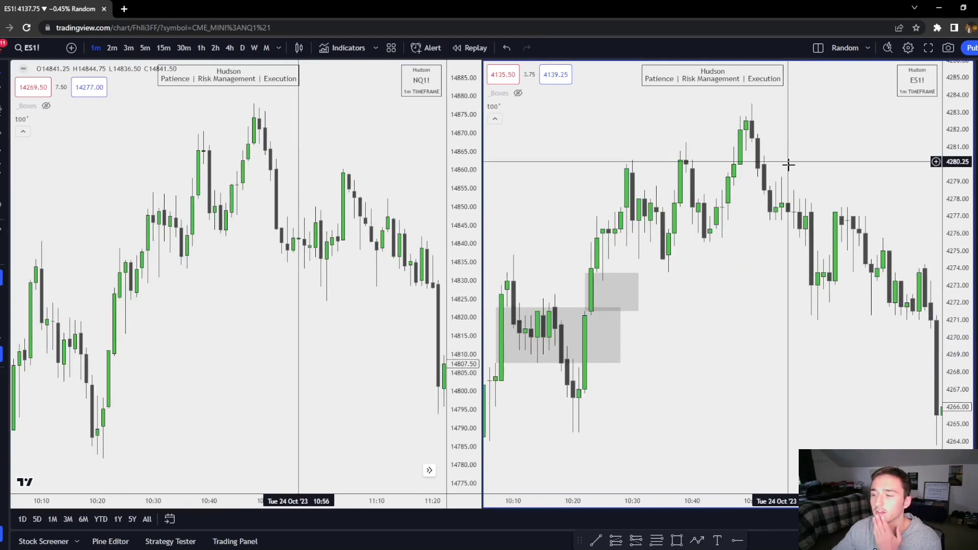
drag(788, 164, 722, 326)
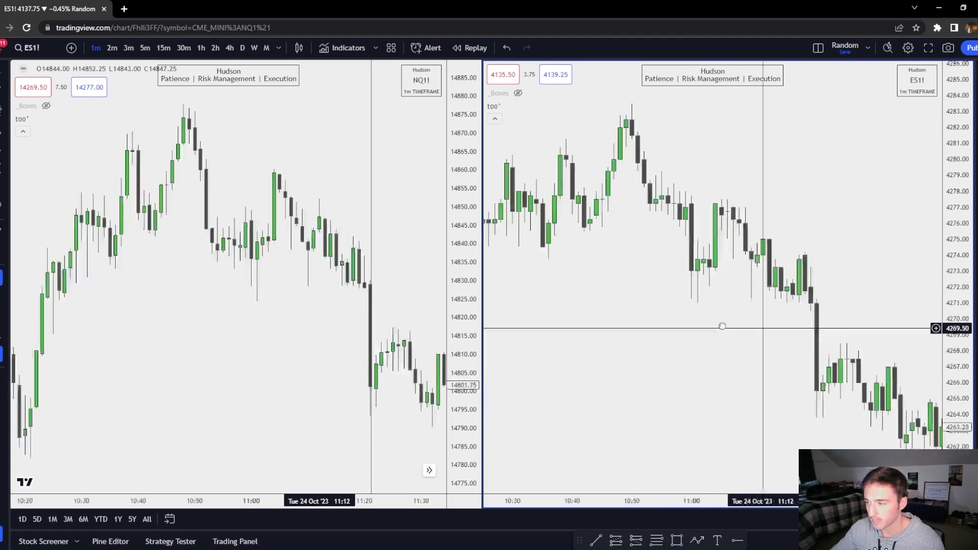
Reset the ES chart view and look back through both charts from 27 Oct to the early morning of 26 Oct '23.
right_click(748, 259)
click(769, 246)
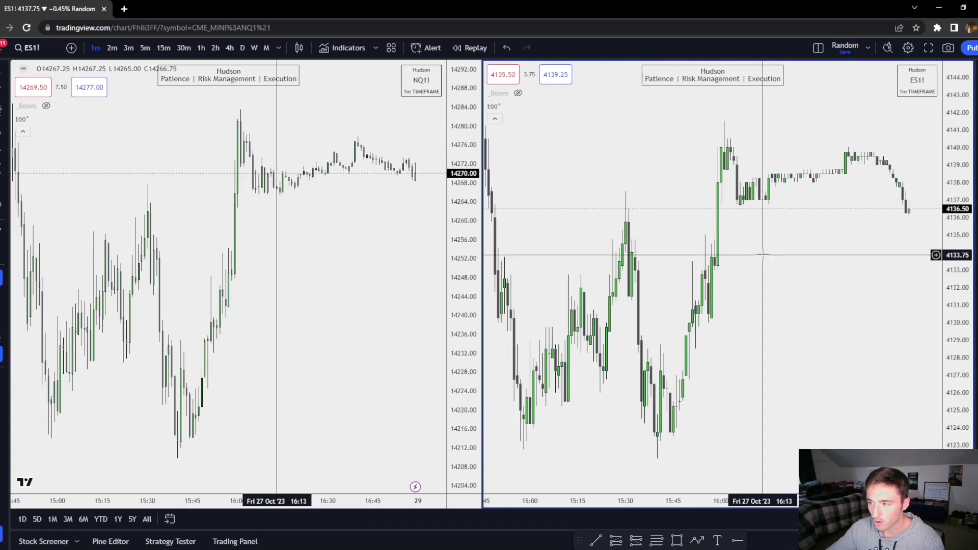
scroll(761, 256, down, 10)
drag(641, 273, 866, 269)
drag(724, 270, 762, 282)
drag(680, 283, 752, 281)
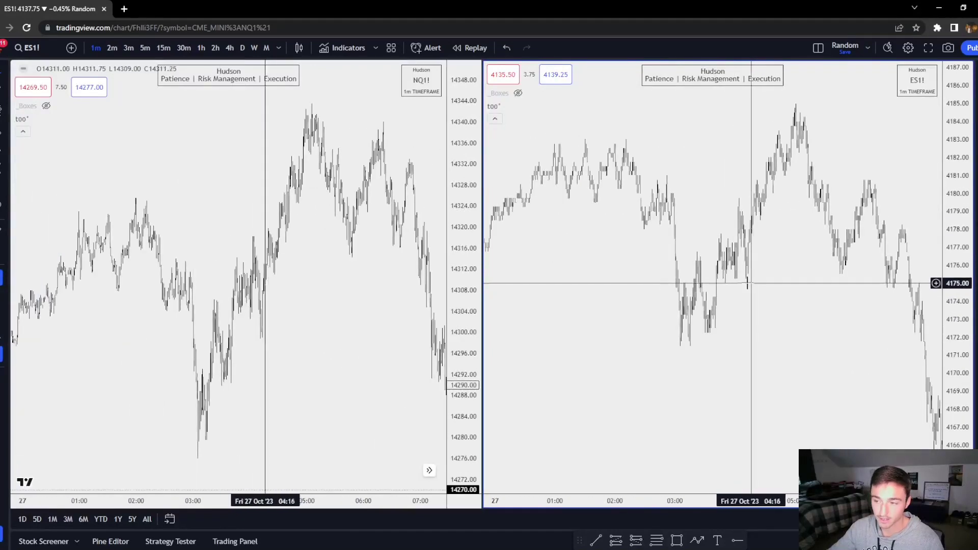
drag(612, 285, 785, 288)
drag(654, 285, 783, 279)
drag(709, 271, 870, 275)
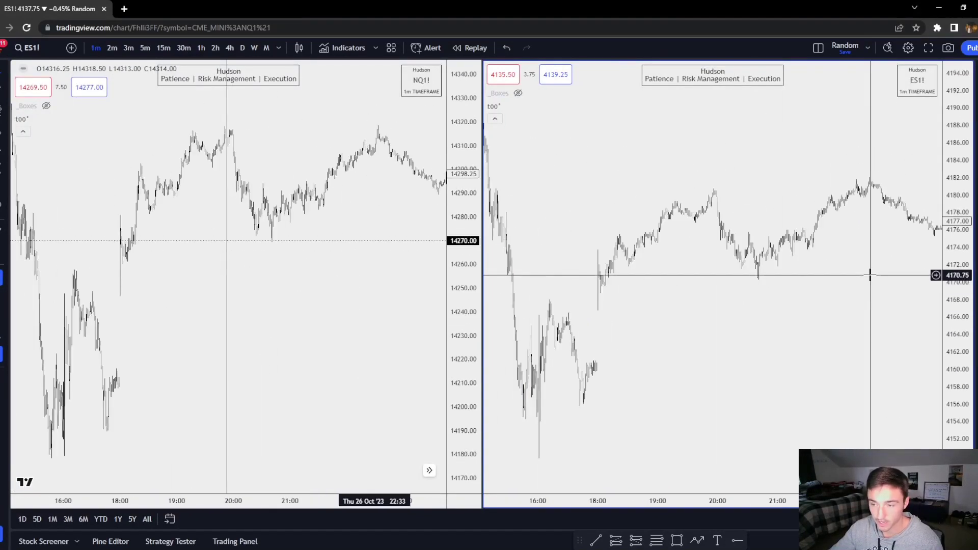
drag(721, 282, 916, 280)
drag(657, 280, 866, 275)
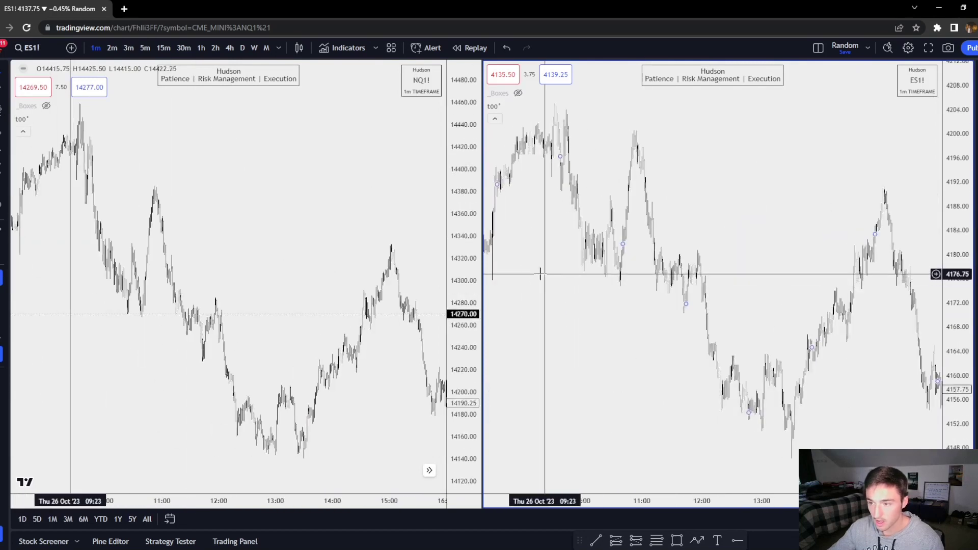
scroll(577, 257, left, 10)
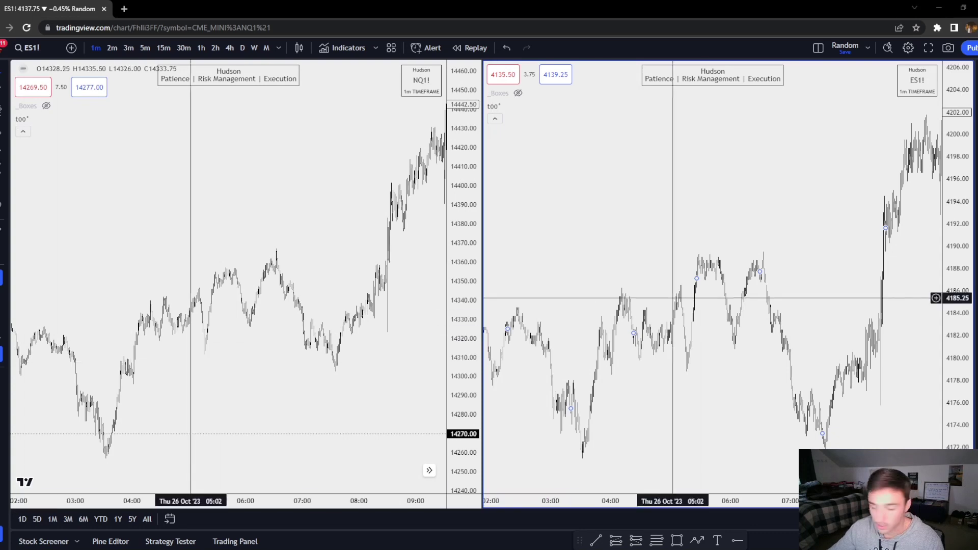
Look further back through the NQ and ES price action from 26 Oct to the 24 Oct session.
scroll(219, 316, down, 6)
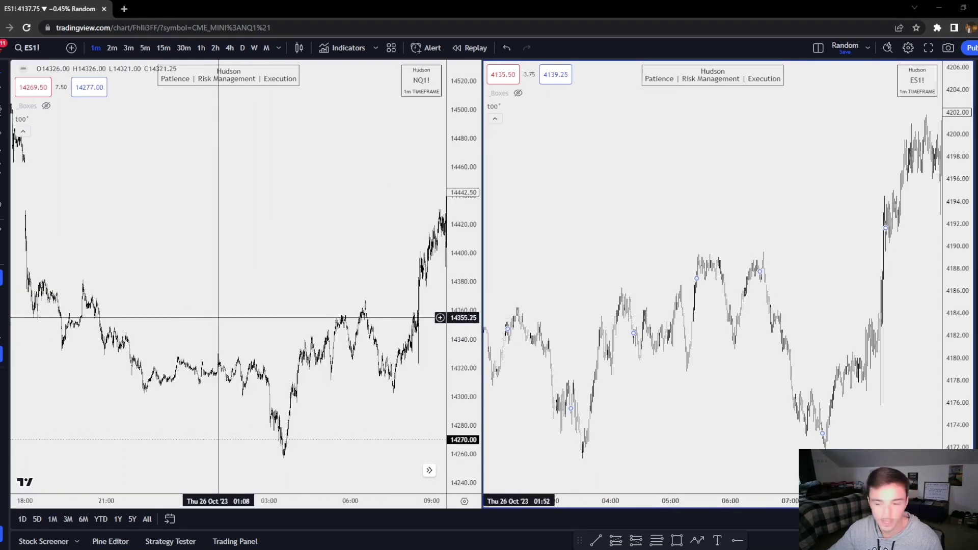
drag(63, 311, 338, 288)
drag(159, 300, 647, 306)
drag(110, 316, 731, 311)
drag(113, 319, 375, 312)
drag(57, 316, 395, 294)
drag(127, 305, 288, 298)
Go forward to 25 Oct '23 and compare the NQ and ES lows between 09:40 and 11:00 for an SMT divergence.
scroll(288, 298, right, 10)
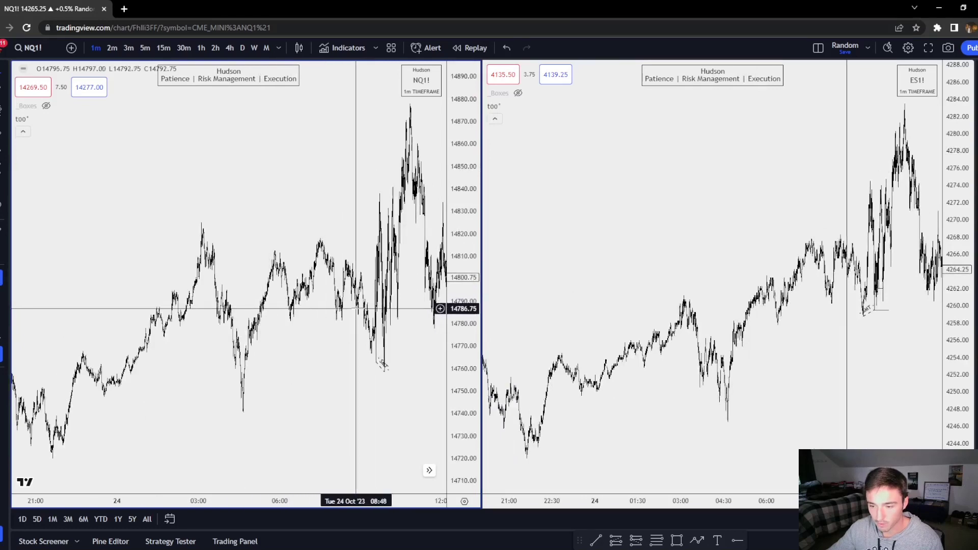
scroll(355, 308, right, 10)
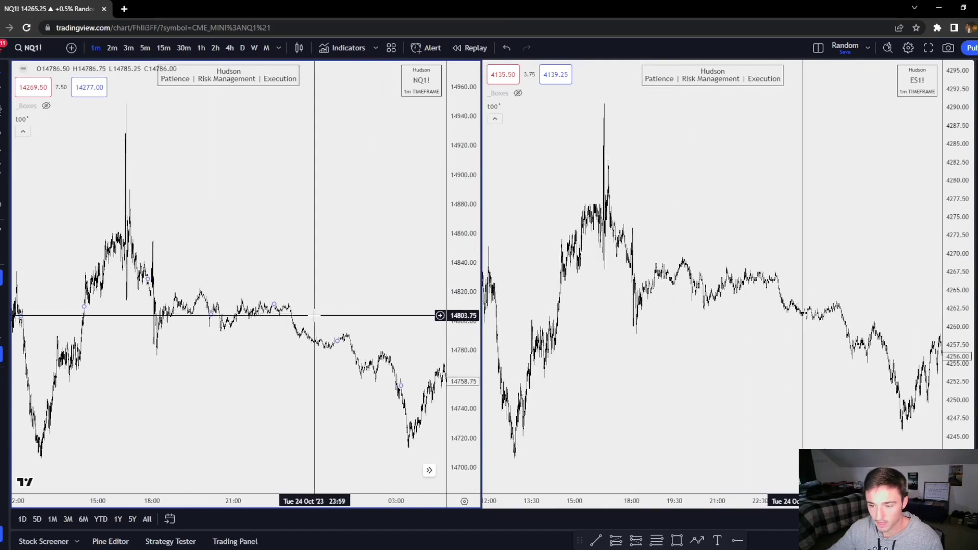
scroll(315, 316, right, 10)
scroll(426, 309, up, 5)
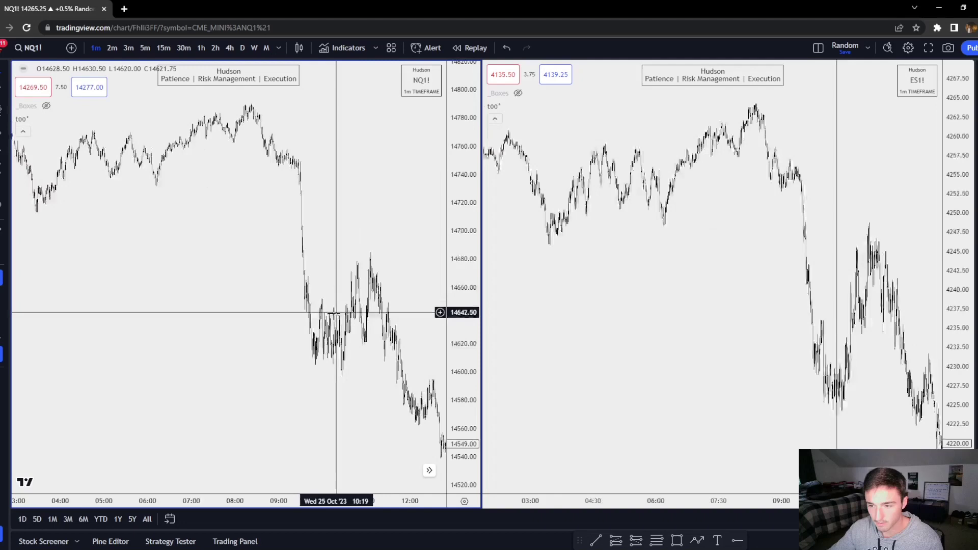
scroll(399, 362, up, 8)
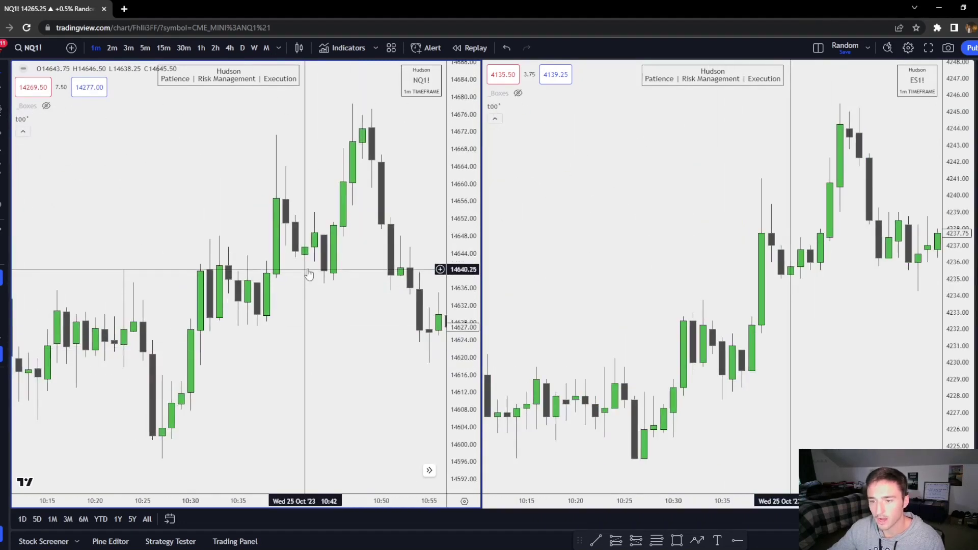
drag(305, 262, 387, 311)
scroll(834, 365, down, 1)
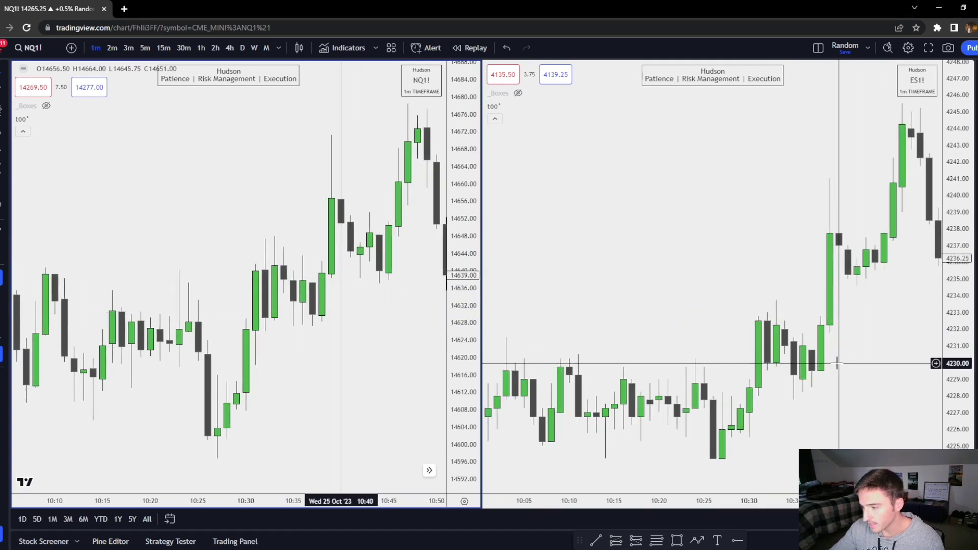
drag(866, 358, 715, 356)
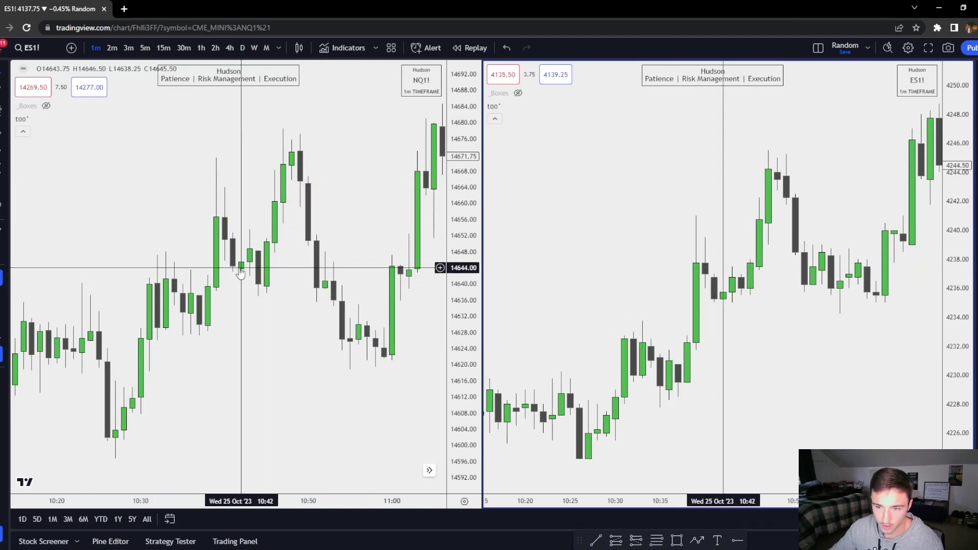
drag(258, 288, 300, 287)
scroll(300, 287, down, 5)
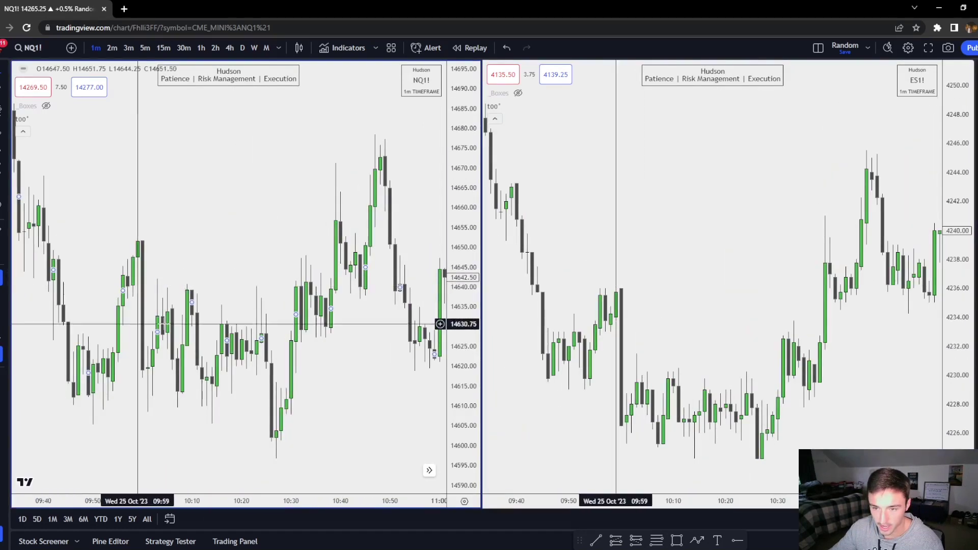
scroll(138, 324, up, 5)
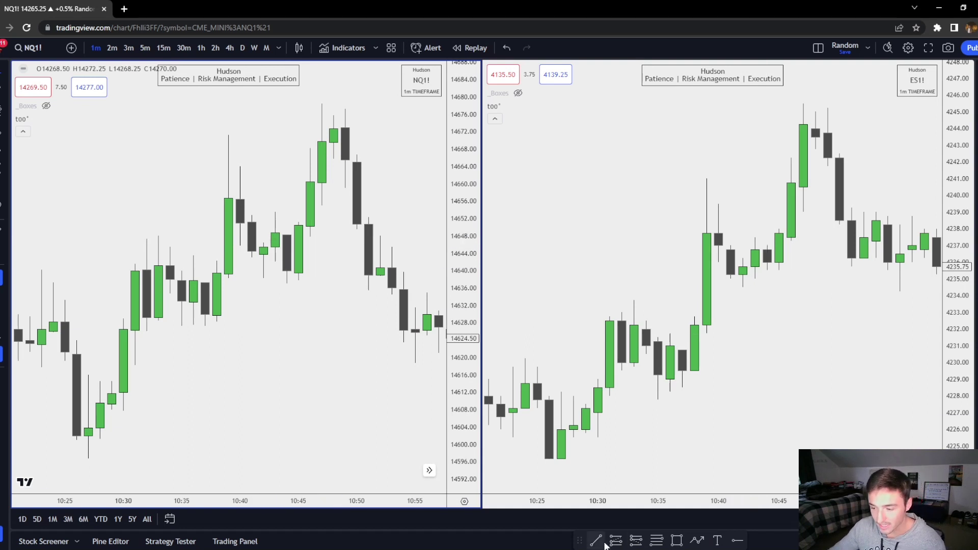
Draw a trend line on NQ from the 10:42 low at 14638.25 to the 10:44 low at 14637.00, styled with the SMT template.
click(263, 278)
click(287, 284)
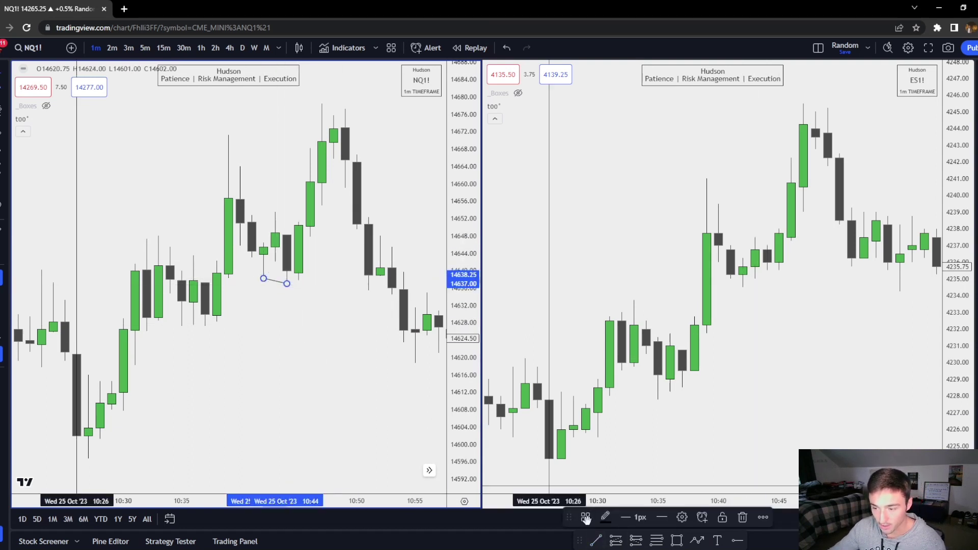
click(585, 517)
click(606, 539)
Draw a trend line under the ES lows from 4234.50 at 10:42 to 10:44 on 25 Oct and apply the SMT template.
click(594, 542)
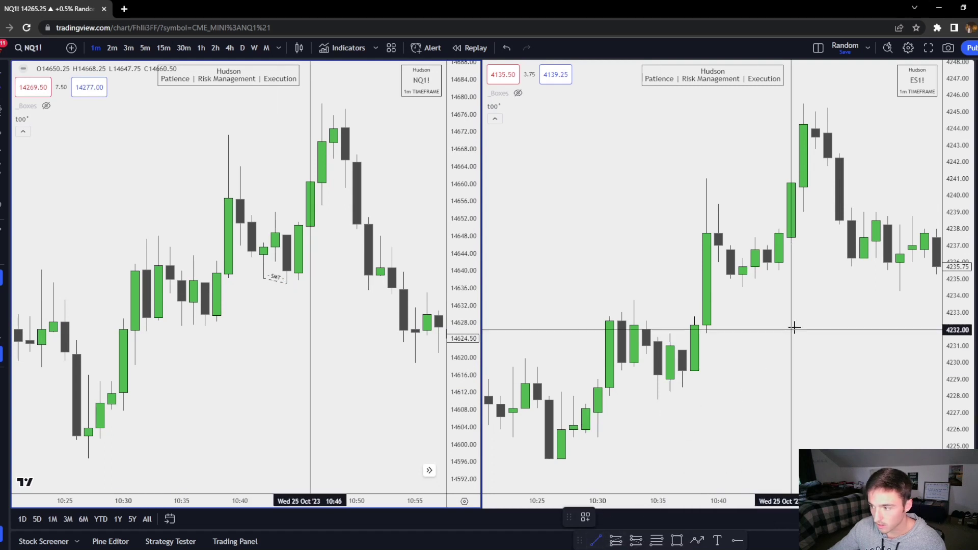
click(743, 288)
click(767, 270)
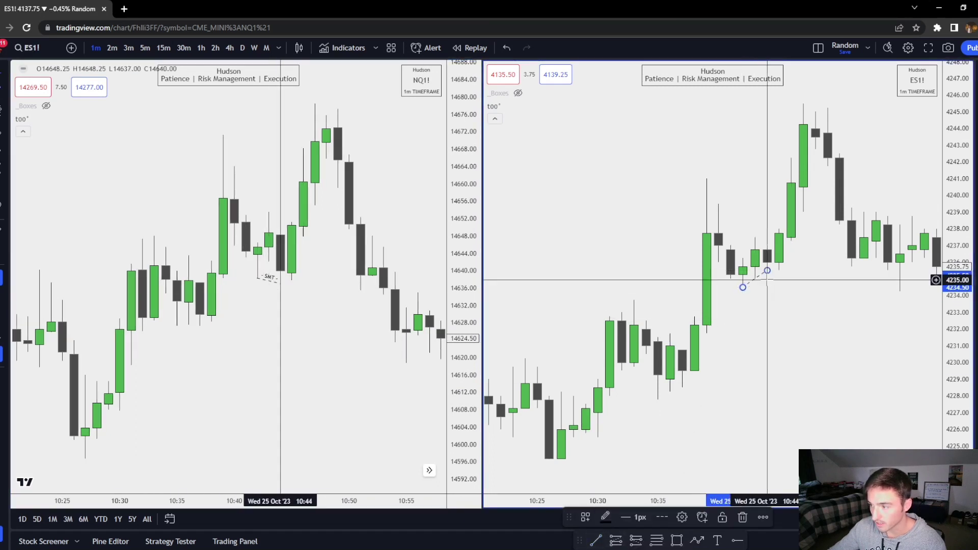
click(586, 518)
click(648, 494)
click(798, 381)
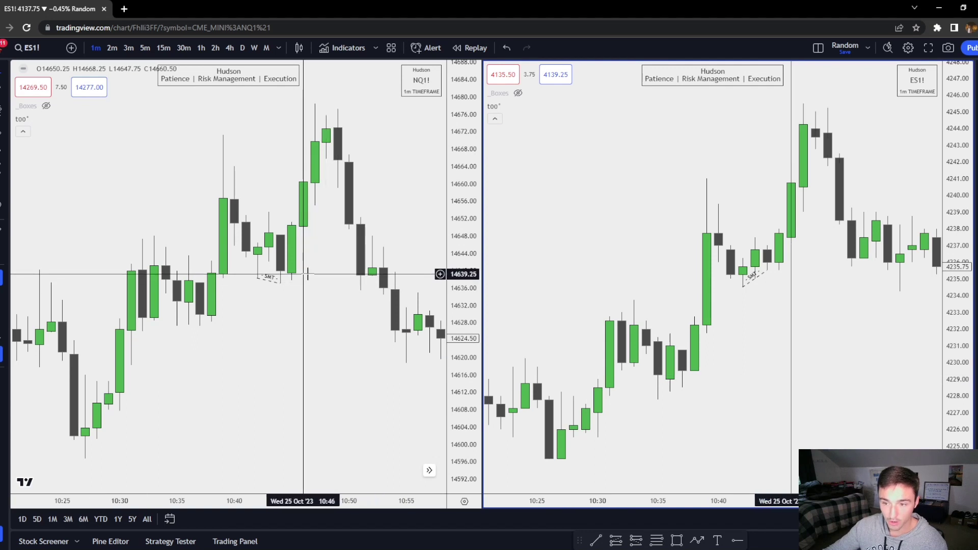
Draw a horizontal line segment on NQ at 14637.25 from 10:37 to 10:48 and apply the + OB template.
click(316, 299)
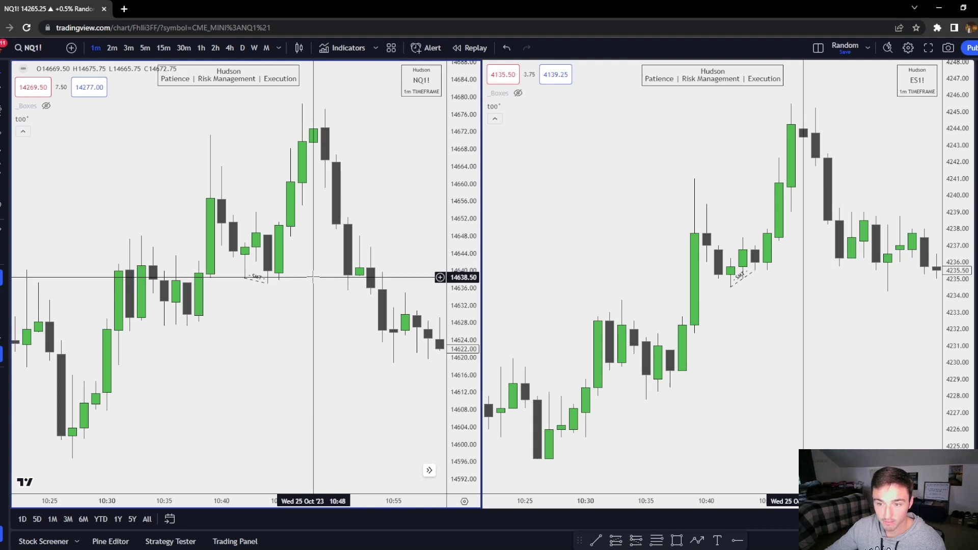
scroll(667, 295, up, 2)
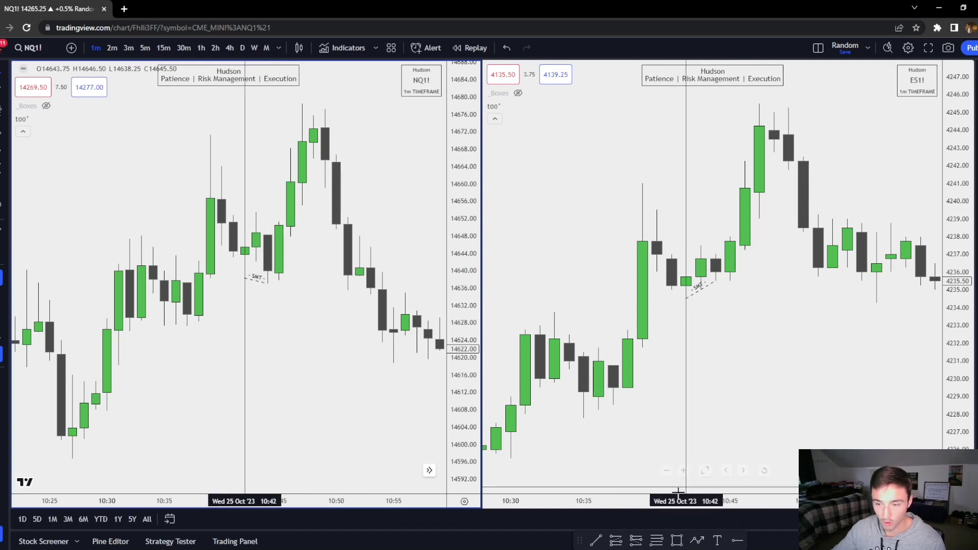
click(595, 541)
click(187, 283)
click(313, 283)
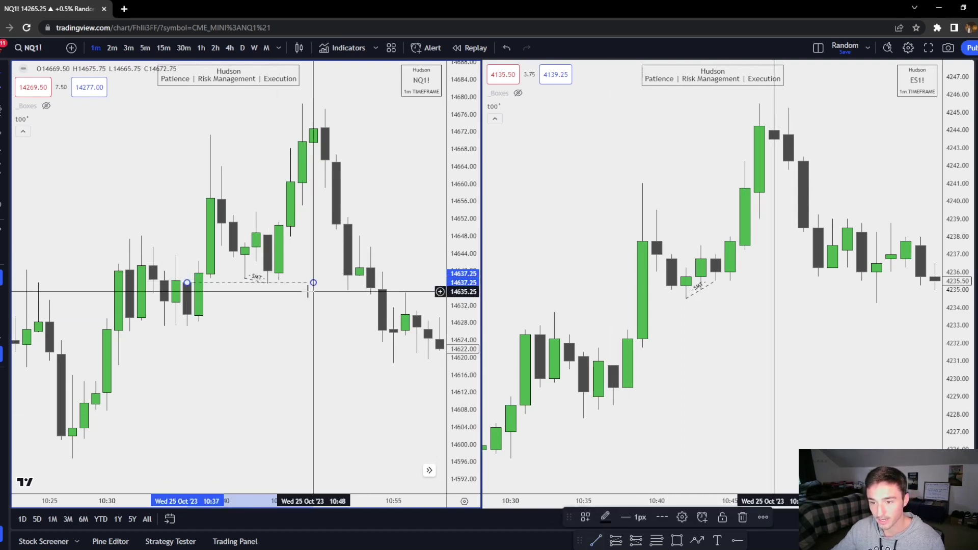
click(586, 517)
click(614, 473)
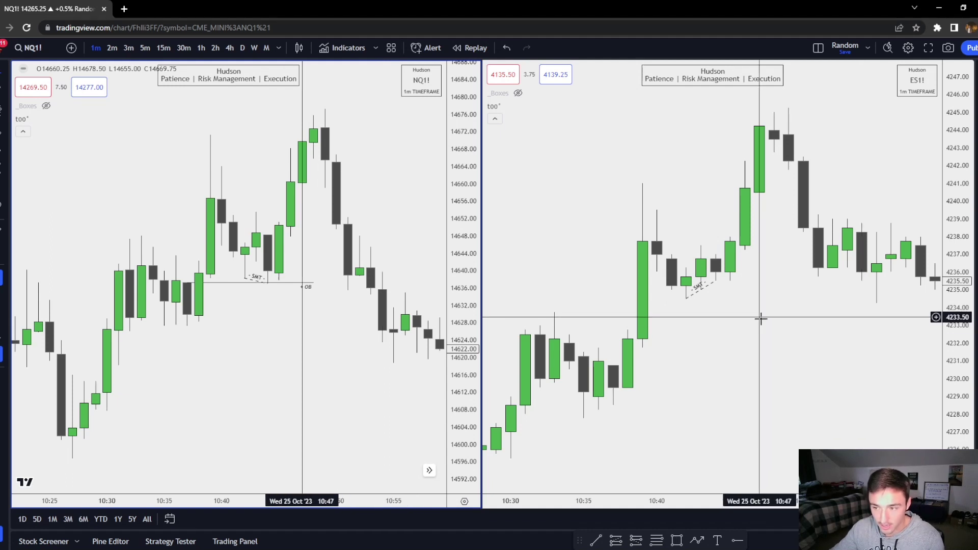
Place a long position on NQ at 14639.50 with its stop at 14628.00 and target at 14671.50, and delete it.
click(279, 273)
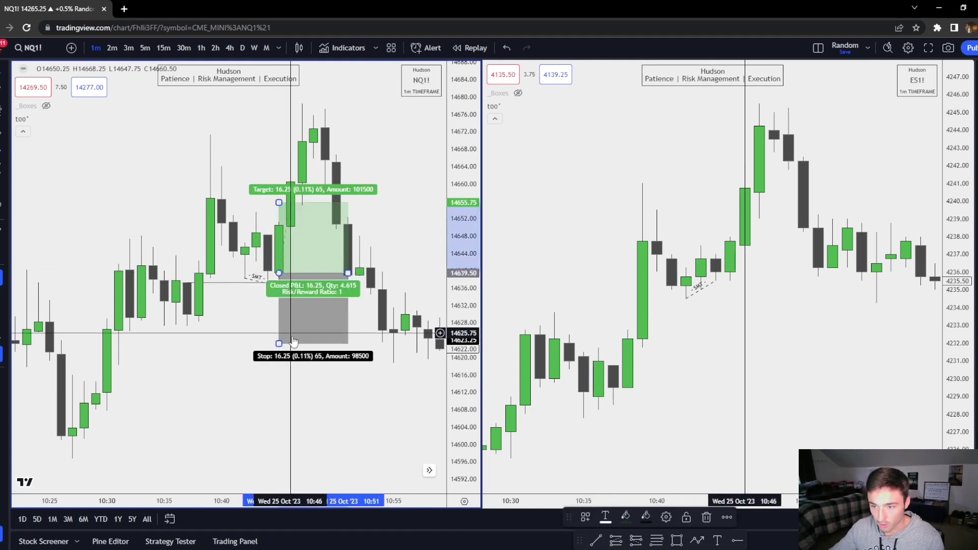
drag(278, 343, 267, 323)
drag(265, 202, 259, 134)
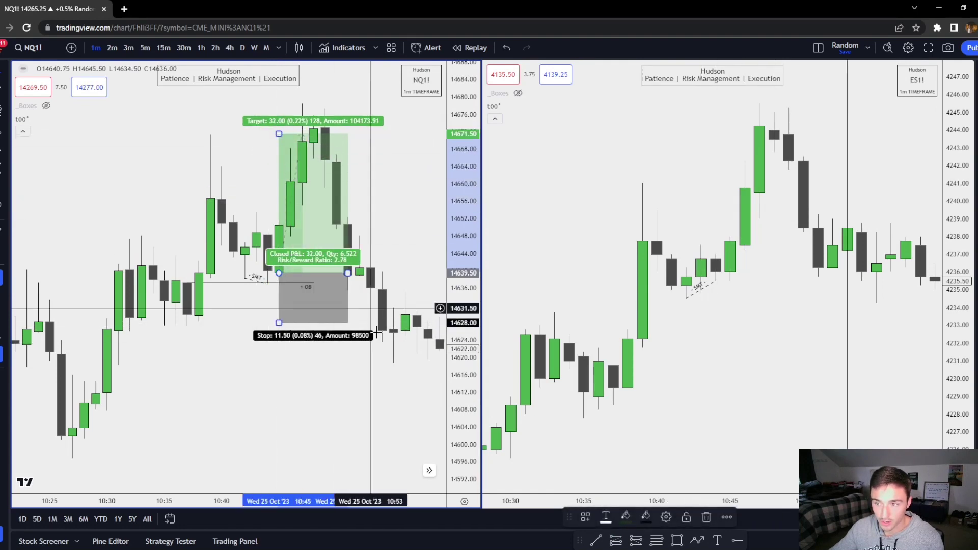
key(Delete)
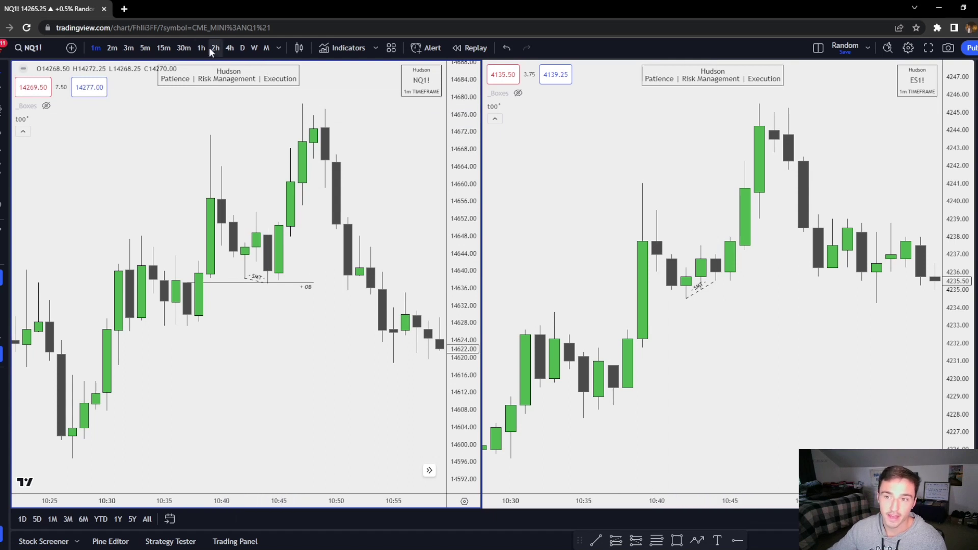
Switch both charts to the 1-hour timeframe and examine the early October lows around 4, 5 and 6 Oct '23.
click(202, 48)
click(656, 248)
scroll(372, 279, down, 10)
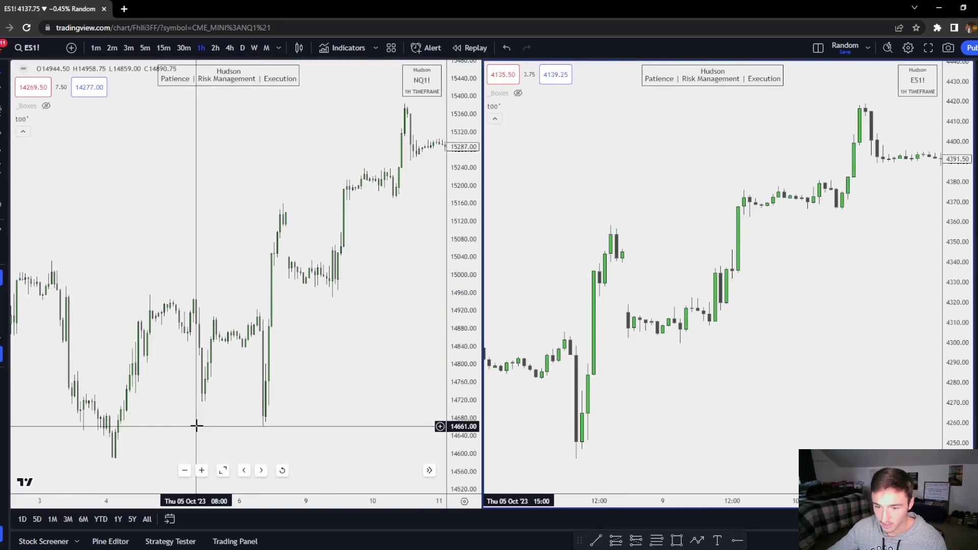
drag(534, 415, 669, 414)
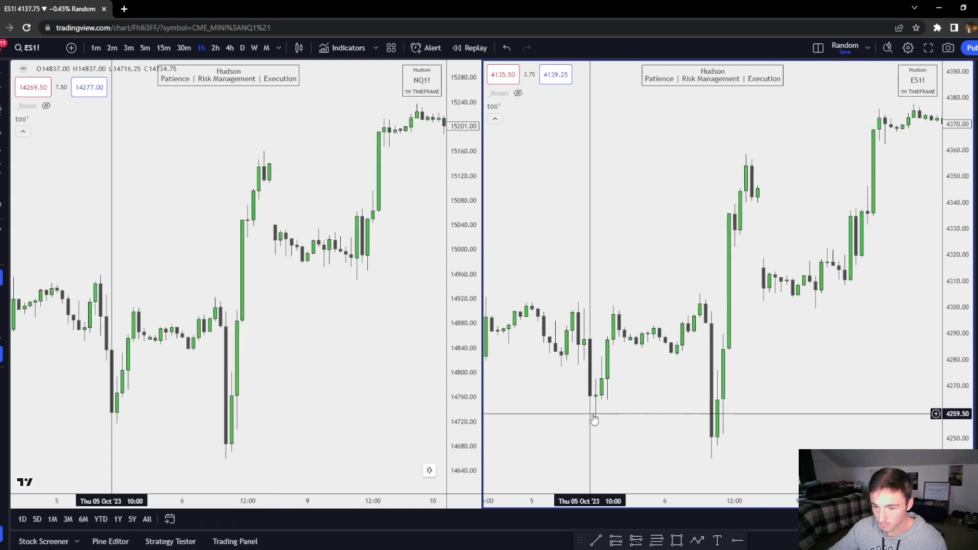
scroll(677, 425, down, 3)
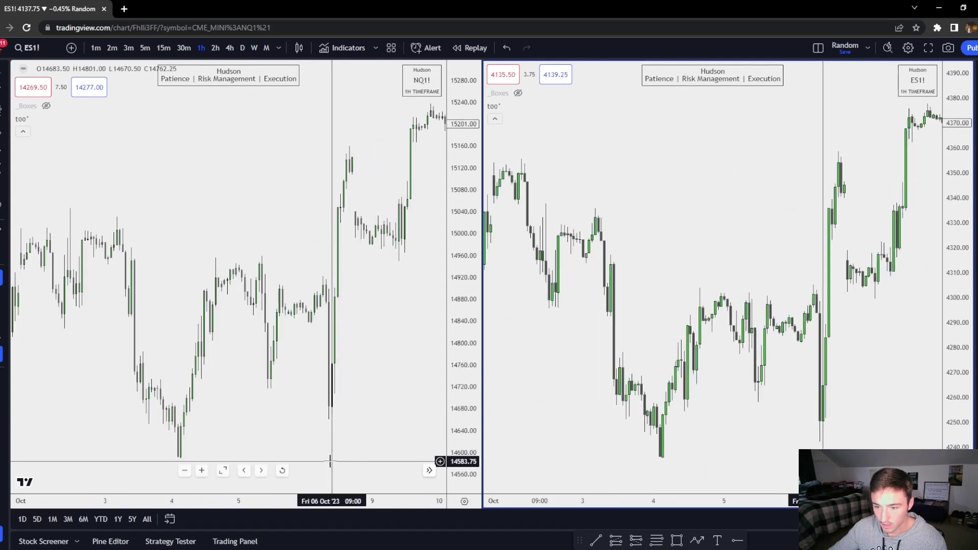
scroll(301, 421, down, 5)
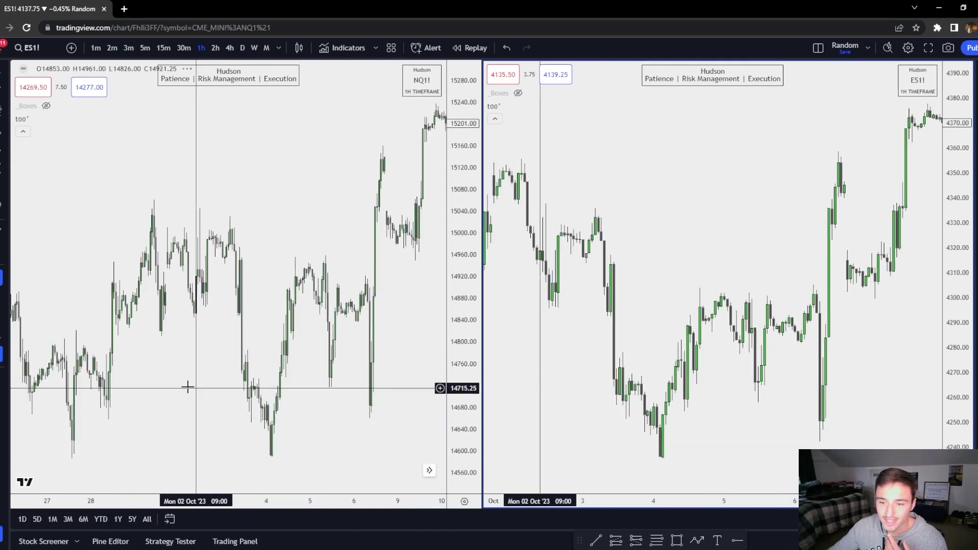
Draw a trend line under the ES lows from 4311.00 on 29 Sep at 14:00 to 4296.00 on 2 Oct at 12:00.
drag(725, 413, 871, 412)
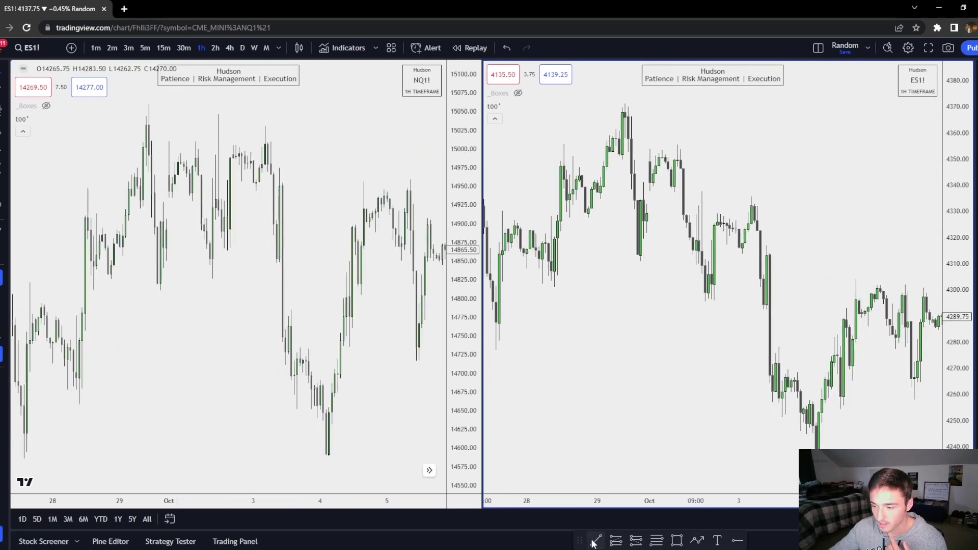
click(641, 263)
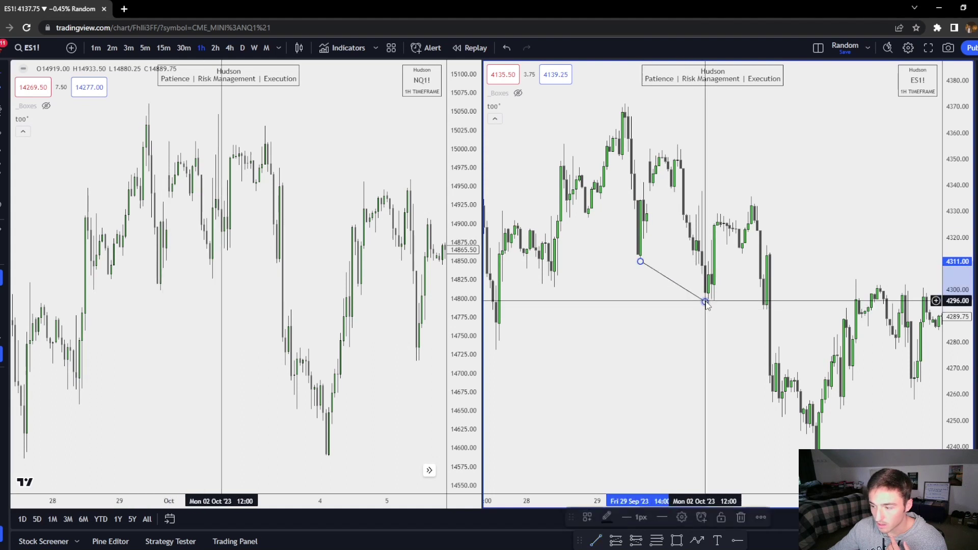
click(705, 302)
Draw a trend line on NQ connecting the two 2 Oct lows that correspond to the ES divergence.
click(595, 540)
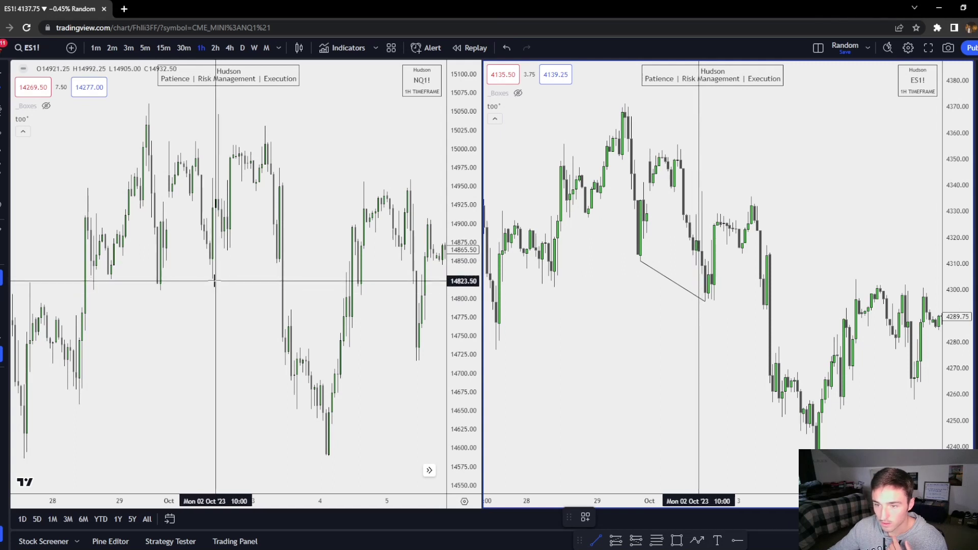
click(230, 250)
click(213, 280)
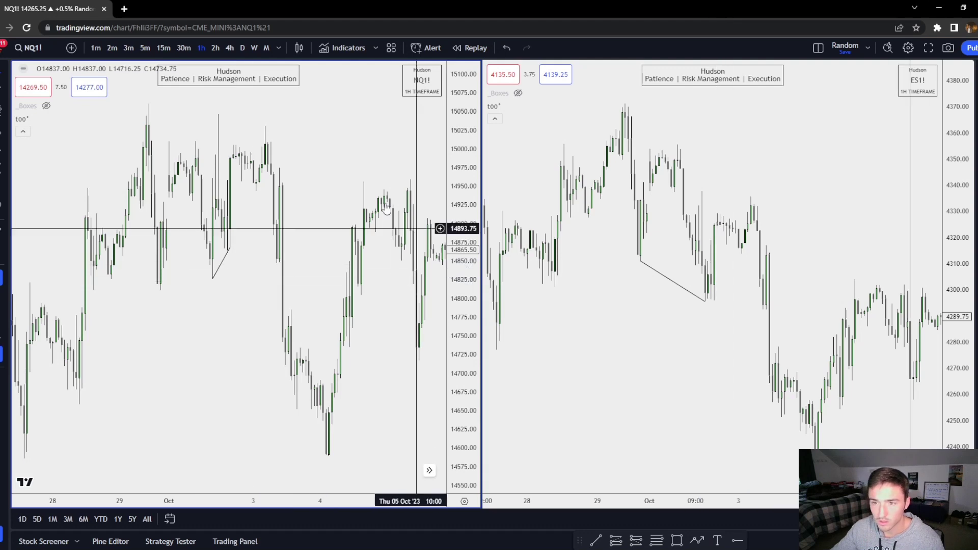
Switch both charts to the 5-minute timeframe and bring the 2 Oct '23 afternoon lows into view.
click(162, 48)
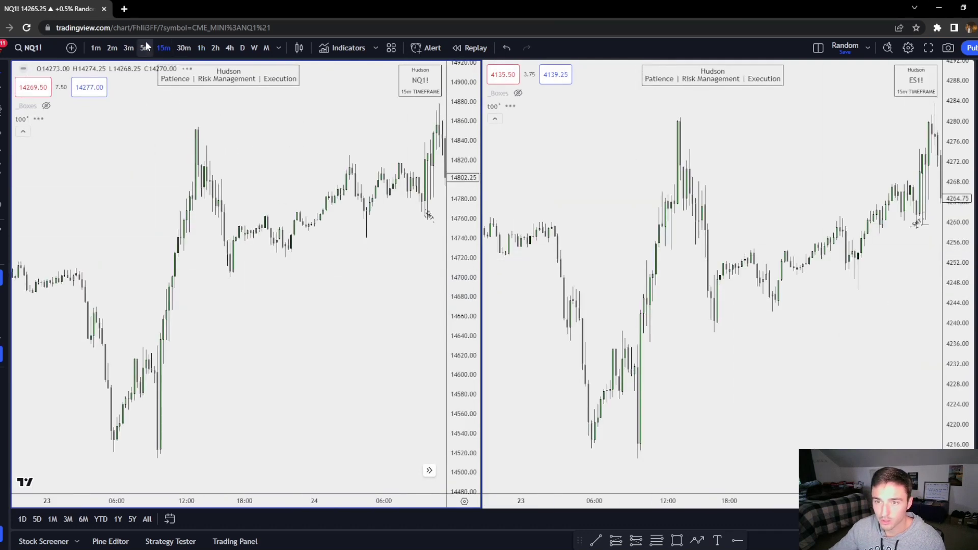
click(145, 48)
scroll(290, 336, down, 10)
drag(127, 347, 433, 336)
drag(143, 331, 300, 326)
drag(112, 330, 438, 319)
drag(235, 321, 411, 310)
drag(193, 323, 389, 318)
scroll(206, 324, up, 10)
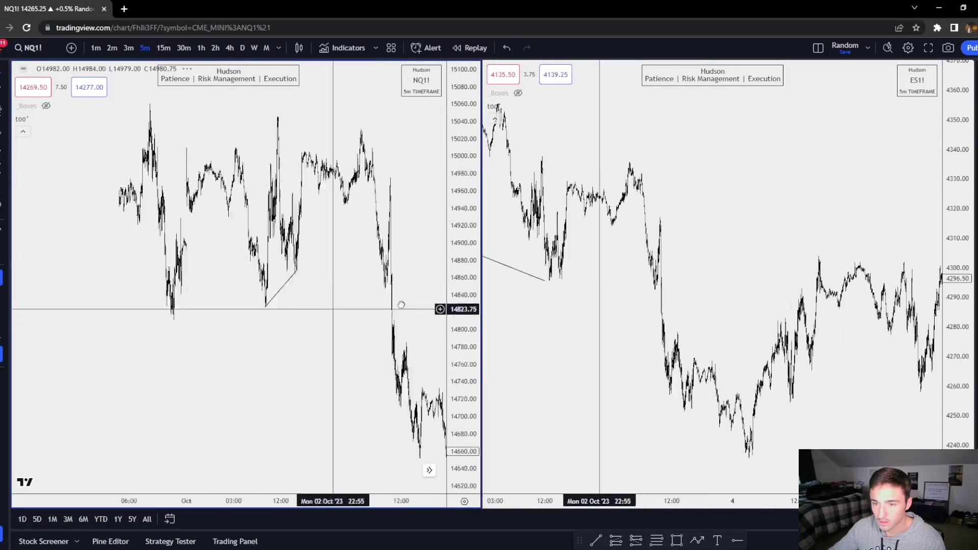
scroll(262, 400, up, 5)
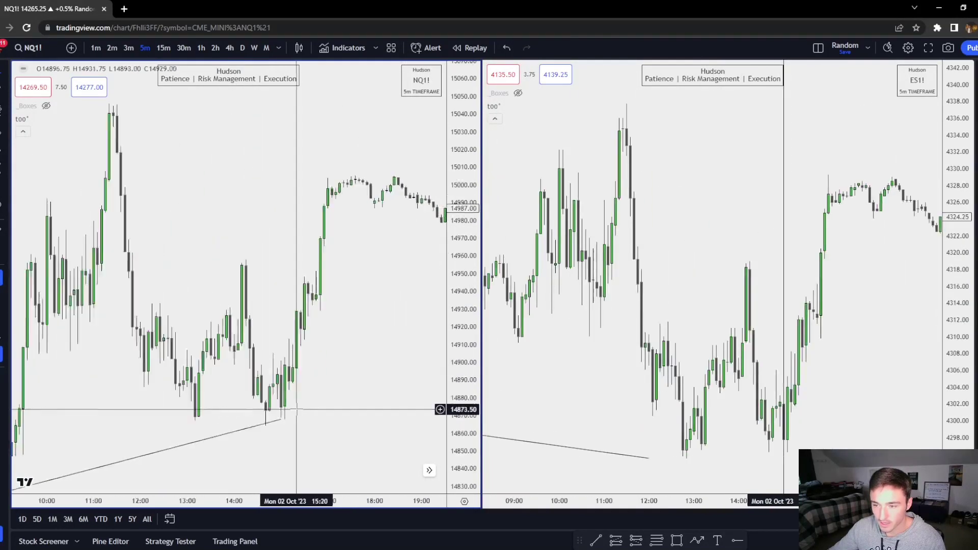
Move the end of the ES trend line onto the exact 2 Oct low at about 12:50.
click(642, 453)
drag(624, 458, 679, 458)
click(861, 391)
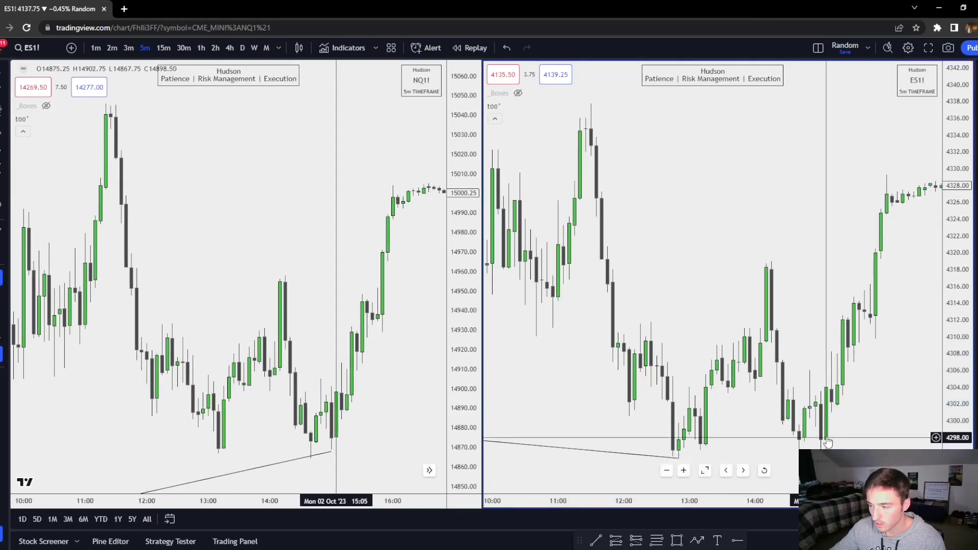
Draw a horizontal line segment on ES at the 2 Oct 14:40 low, extending to 15:20.
drag(826, 439, 720, 427)
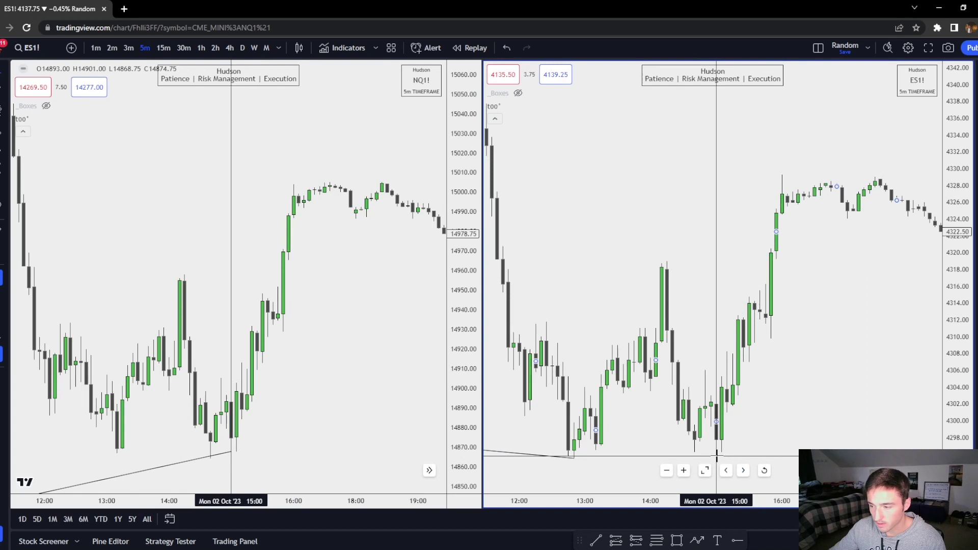
click(593, 545)
click(694, 452)
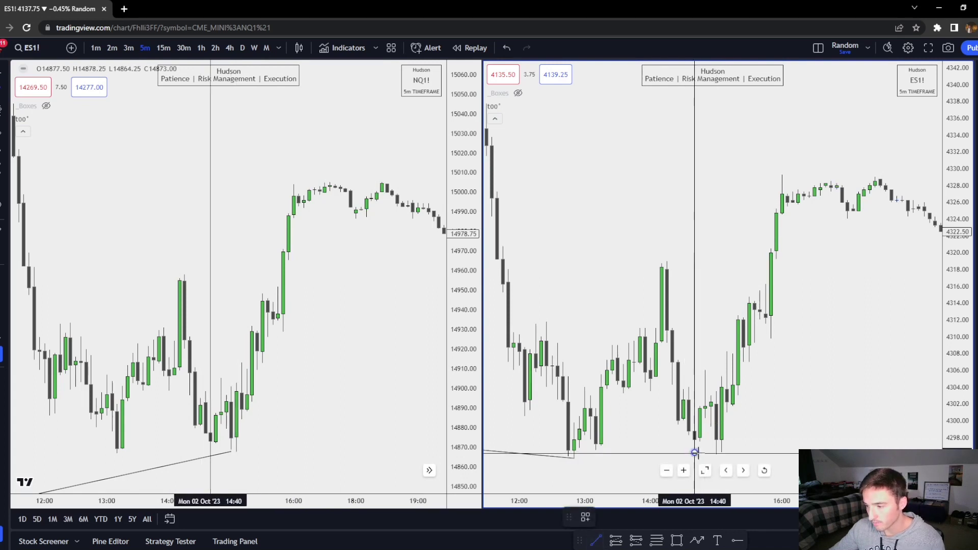
click(738, 453)
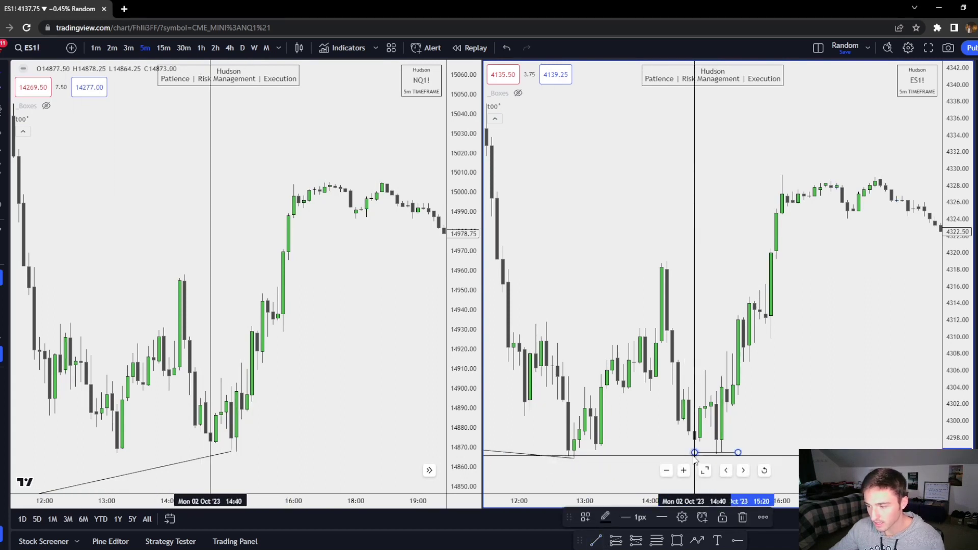
Draw a horizontal line segment on NQ at 14864.25, starting from the 2 Oct 14:40 low.
drag(325, 382, 365, 366)
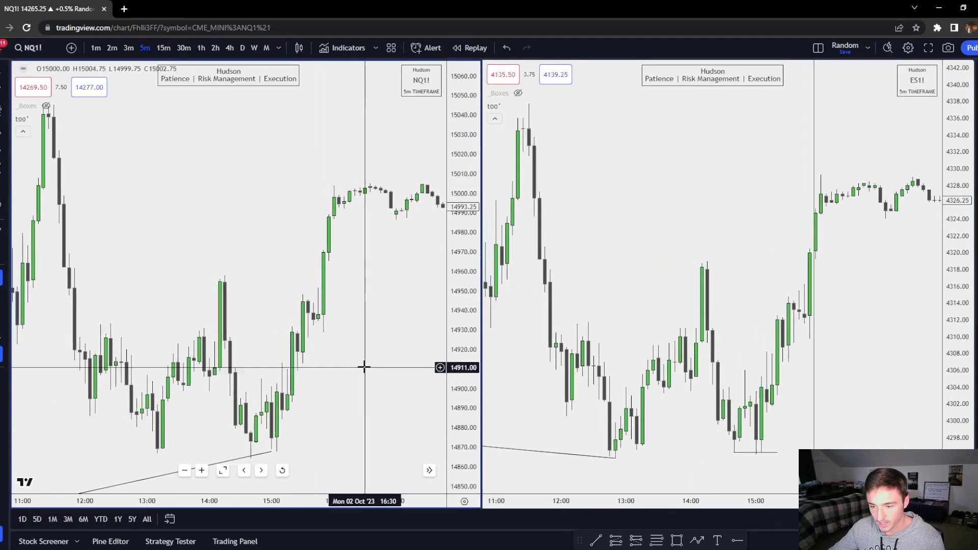
drag(464, 405, 464, 400)
drag(333, 406, 361, 245)
key(alt+t)
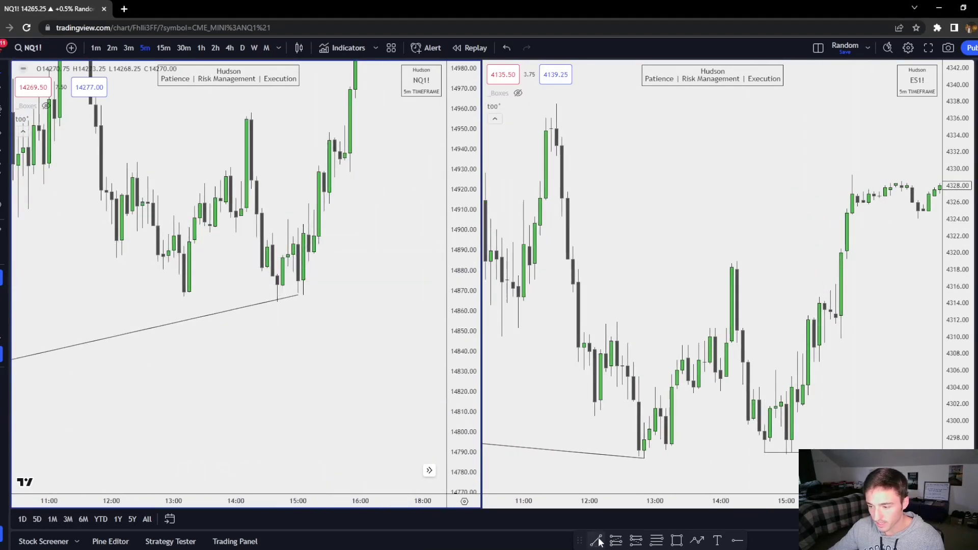
click(277, 304)
shift+click(329, 304)
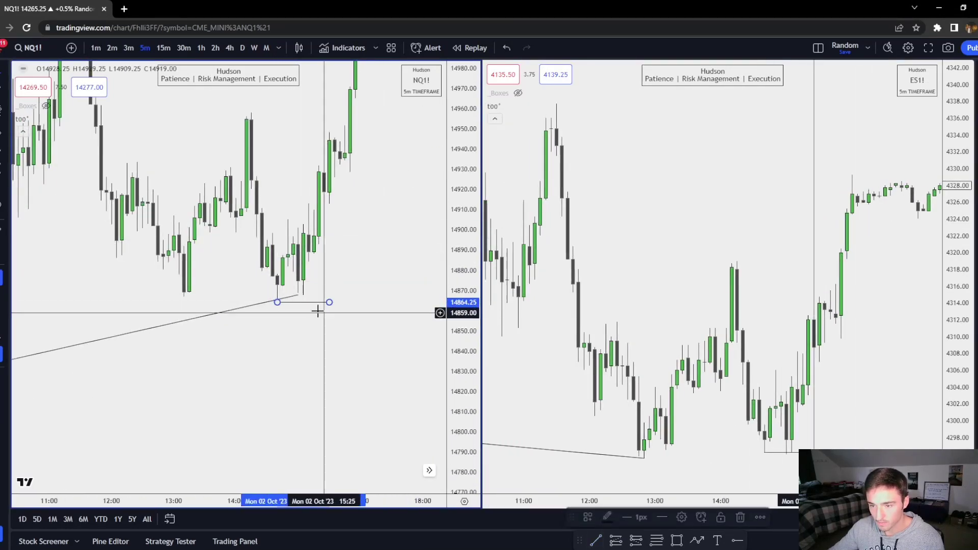
Move the end of the NQ trend line to the 14:40 low and shorten the ES low segment to the 15:00 candle.
click(317, 312)
drag(298, 295, 279, 303)
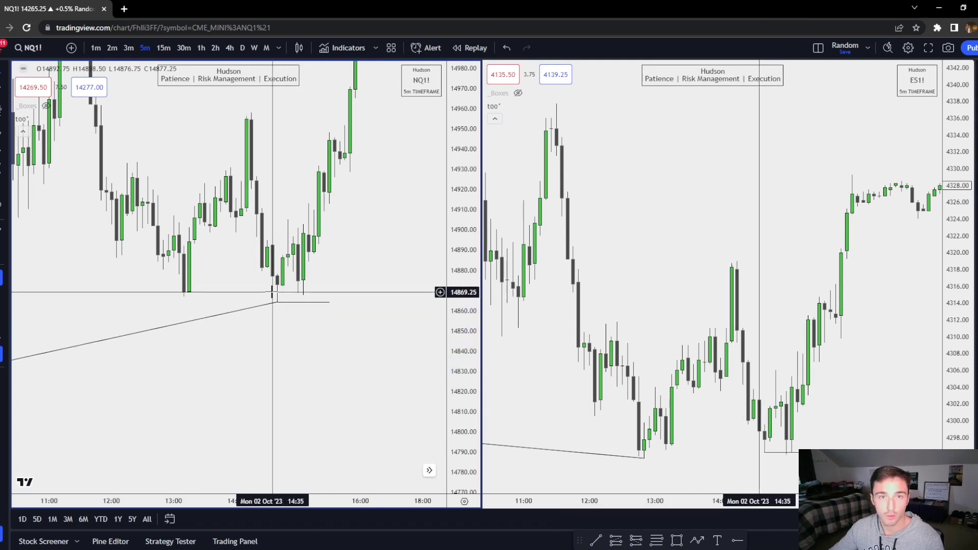
click(788, 458)
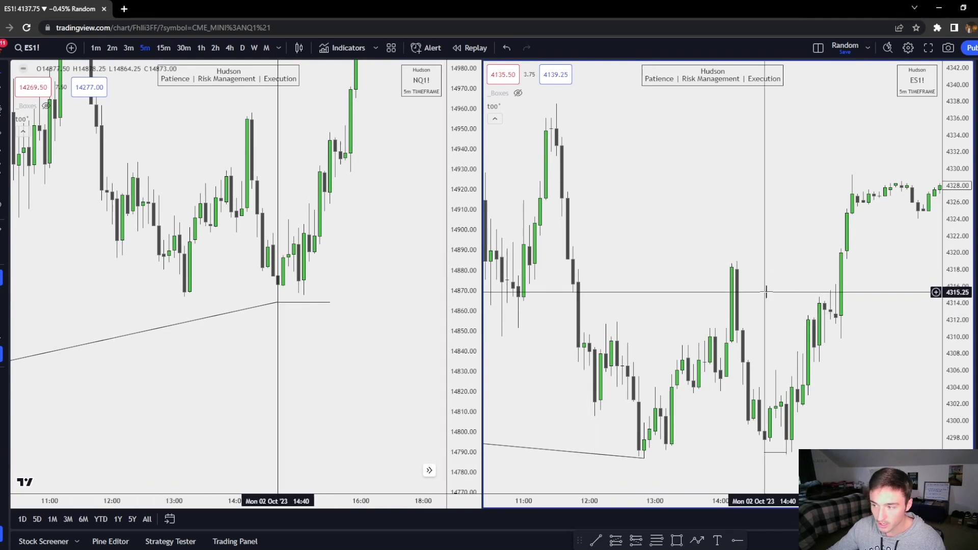
Mark the 2 Oct swing high at about 14:15 with a horizontal line segment on both ES and NQ, reaching the later breakout candles.
click(597, 540)
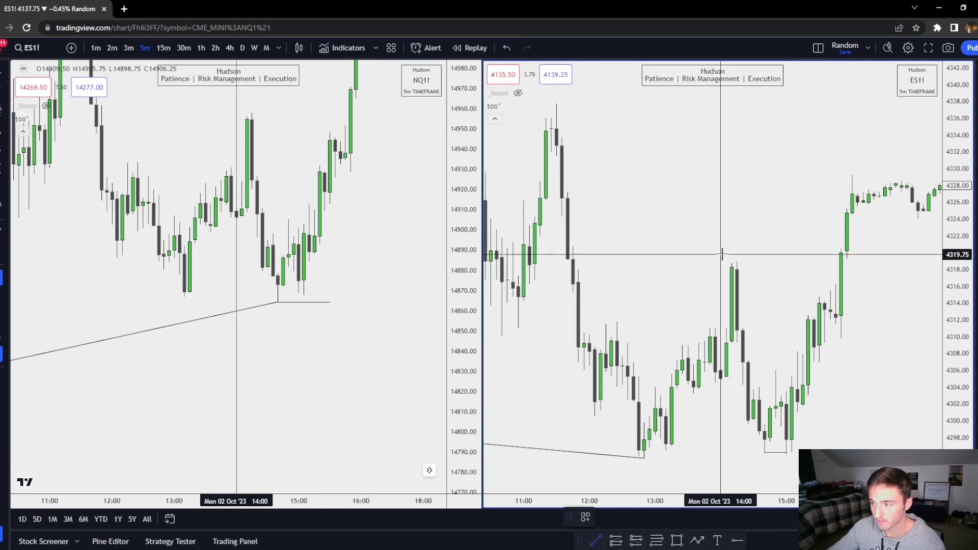
click(736, 261)
shift+click(840, 272)
click(597, 540)
click(597, 539)
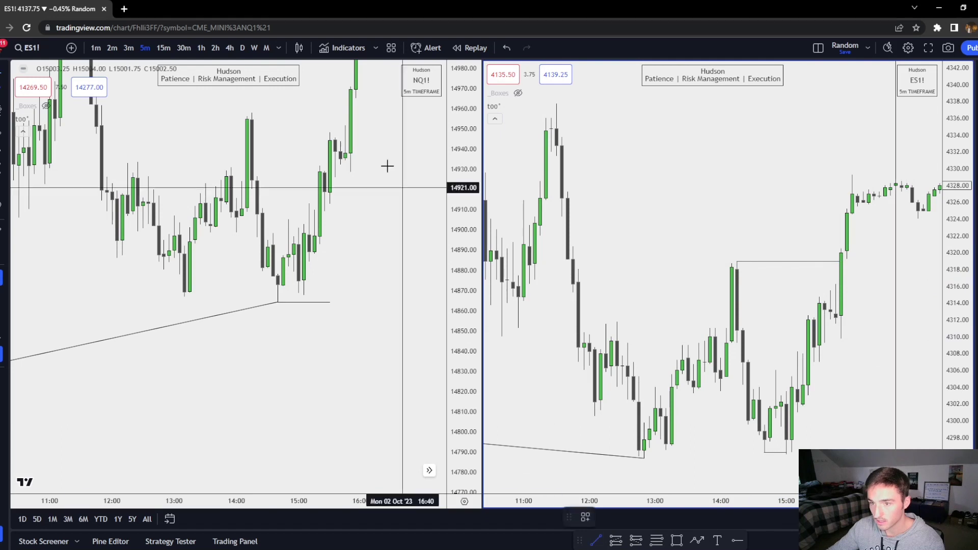
click(251, 113)
click(361, 113)
Draw a horizontal line segment on NQ at 14929.25 from about 15:25 to 16:05 and apply the + OB template.
drag(414, 184, 399, 285)
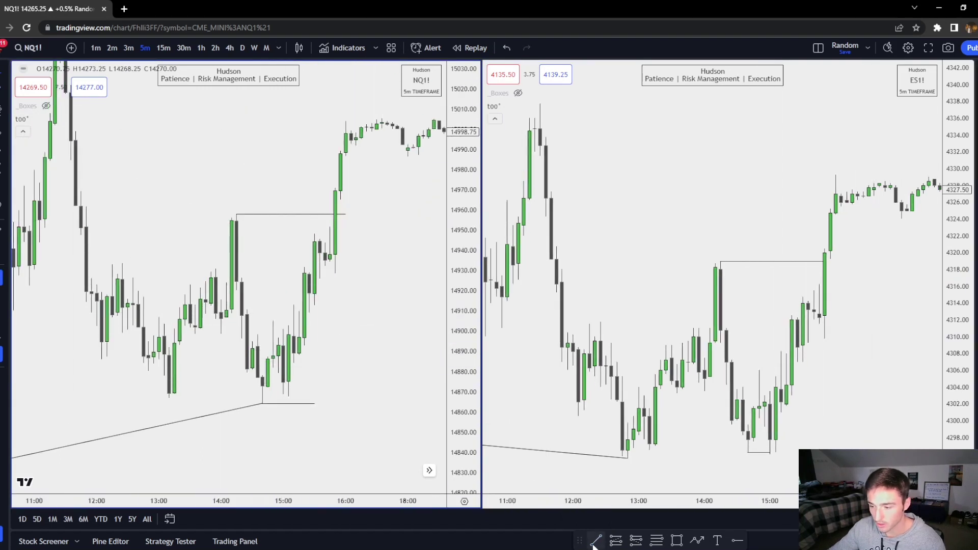
click(309, 272)
click(351, 273)
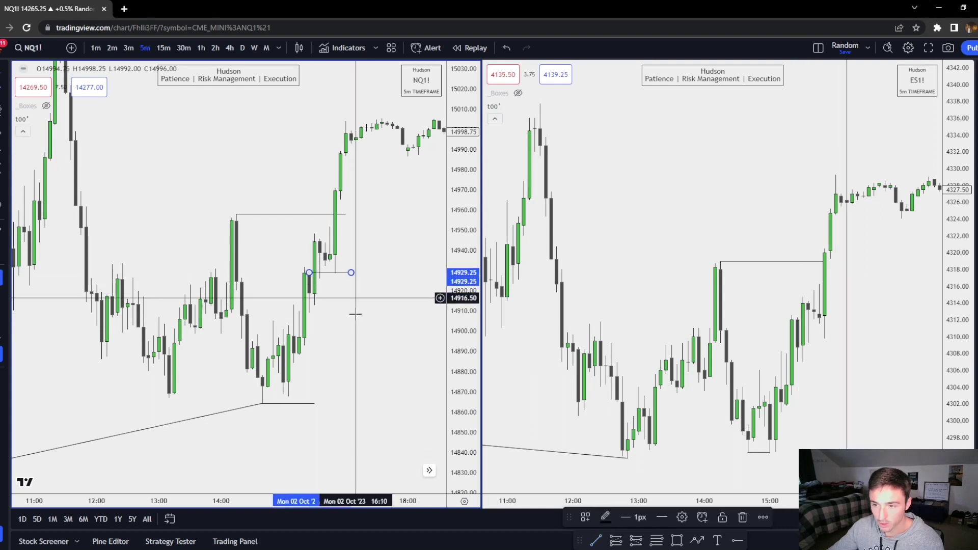
click(587, 519)
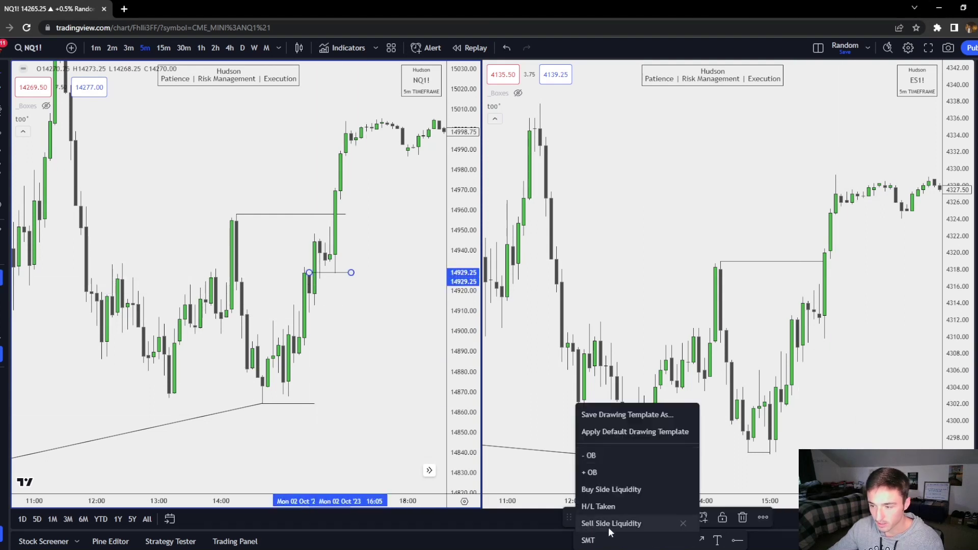
click(602, 472)
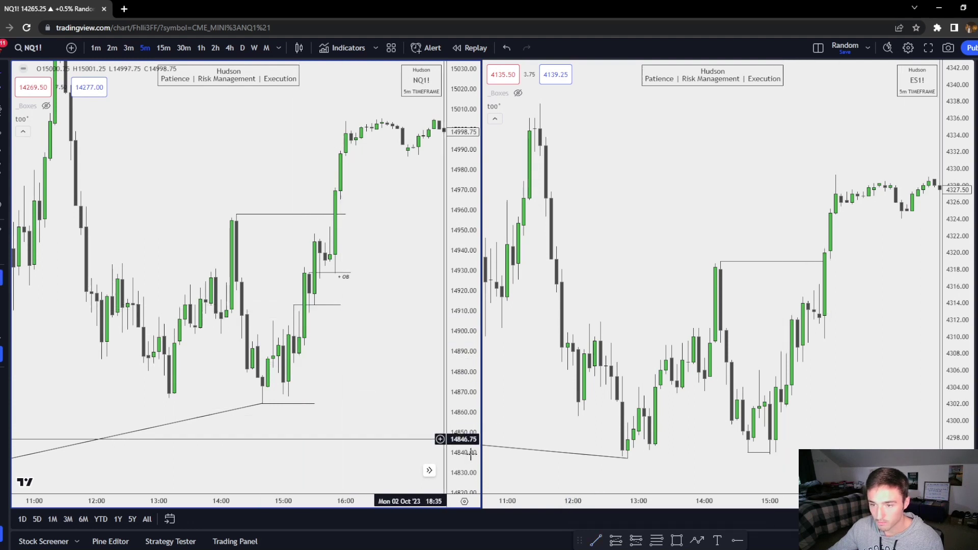
Draw a rectangle on NQ between about 14911 and 14920 from 14:10 to about 16:40, and delete the unlabelled horizontal line crossing it.
click(678, 540)
click(241, 306)
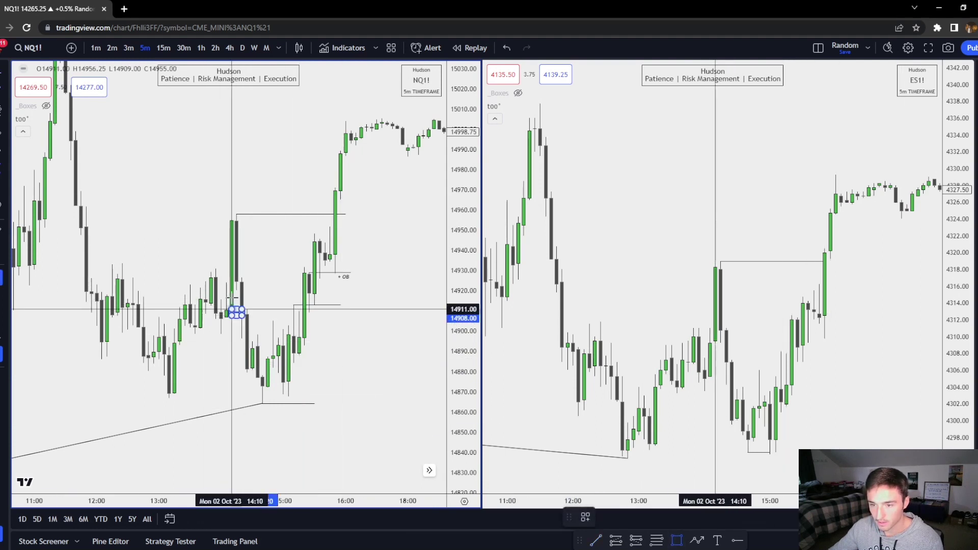
click(232, 310)
mouse_move(241, 310)
mouse_down()
mouse_move(237, 291)
mouse_move(240, 300)
mouse_move(387, 309)
mouse_up()
click(241, 315)
click(385, 324)
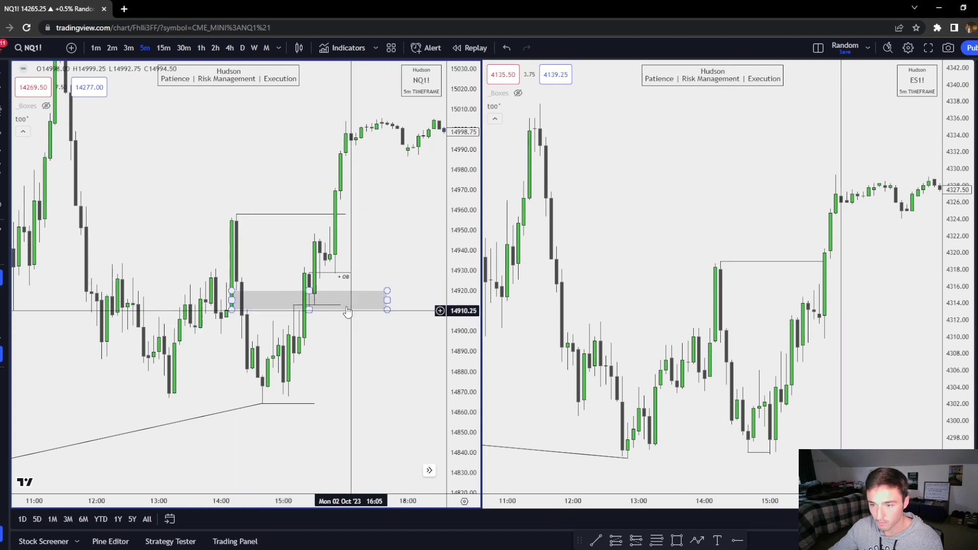
click(340, 305)
key(Delete)
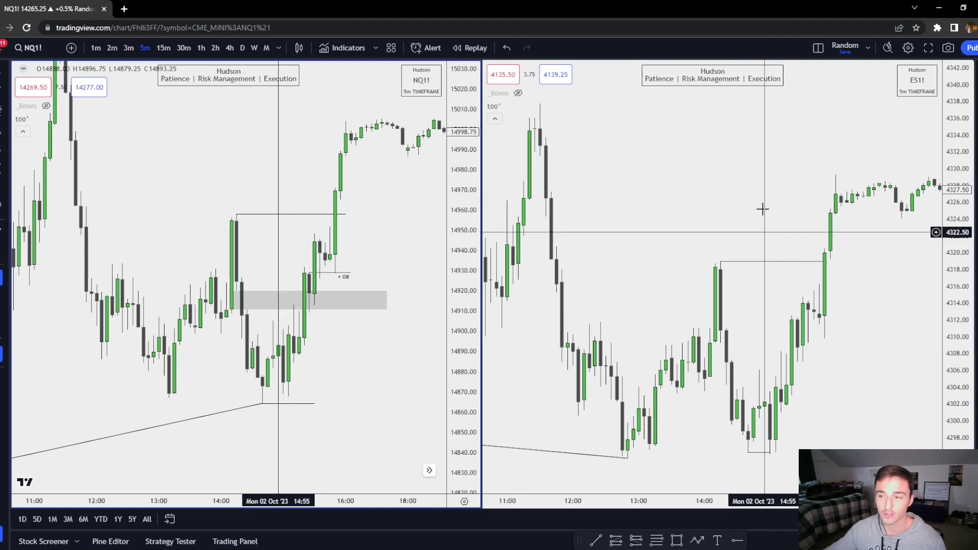
Maximize the ES chart and bring an empty area above the price candles into view.
drag(762, 209, 702, 234)
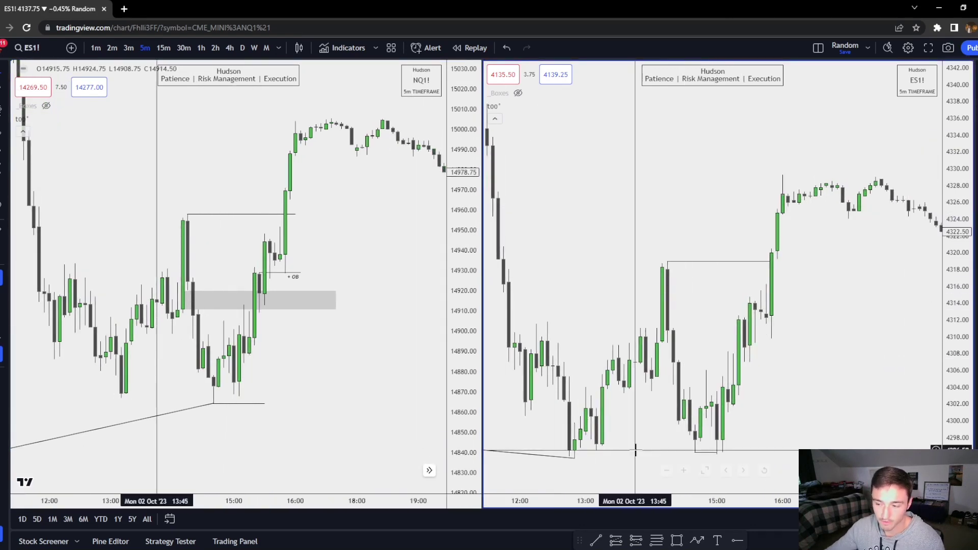
key(alt+Return)
drag(607, 357, 546, 357)
drag(951, 392, 951, 305)
drag(774, 204, 696, 508)
Draw a path in the empty area showing a high, a pullback, a higher high and a drop.
click(697, 540)
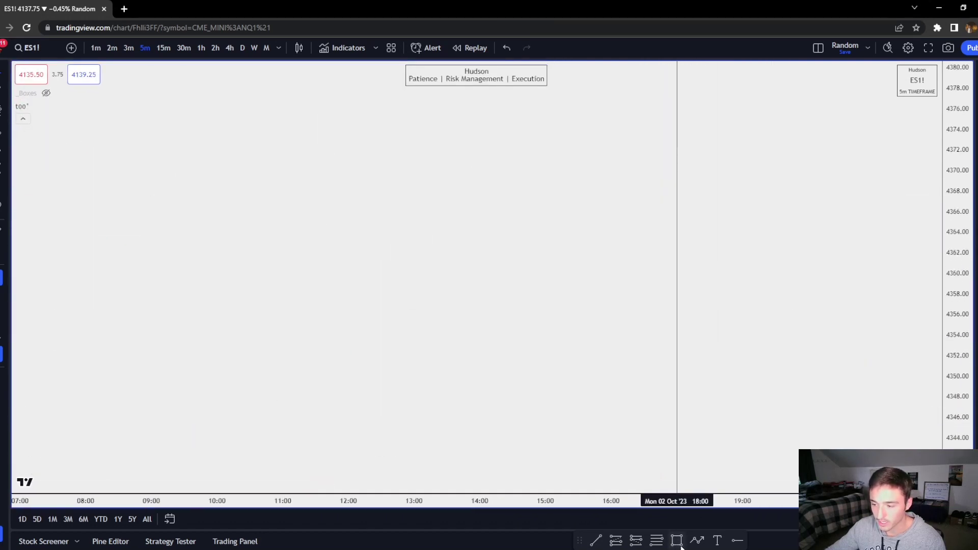
click(447, 337)
click(468, 231)
click(485, 303)
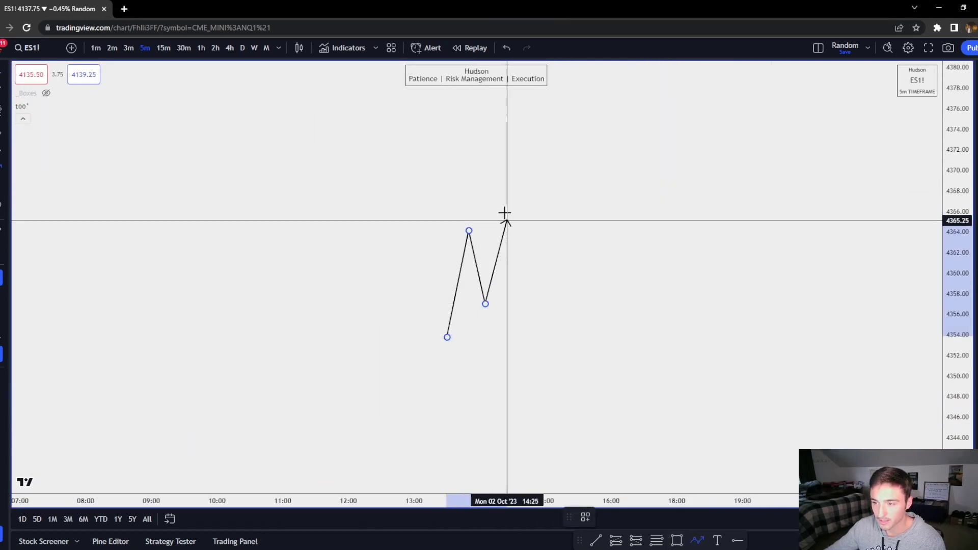
click(508, 195)
double_click(540, 340)
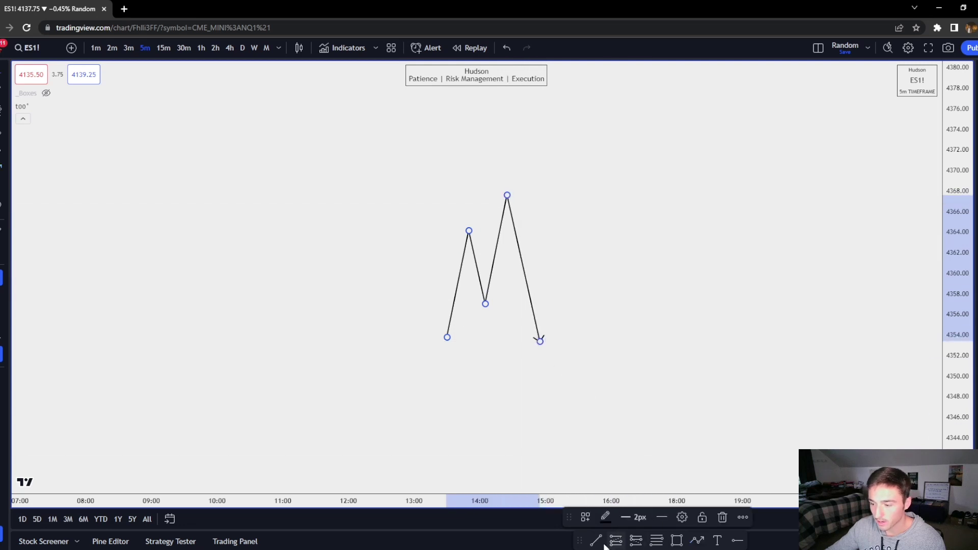
Draw a second path beside the first showing a high, a pullback, a lower high and a deeper drop.
click(697, 540)
click(639, 336)
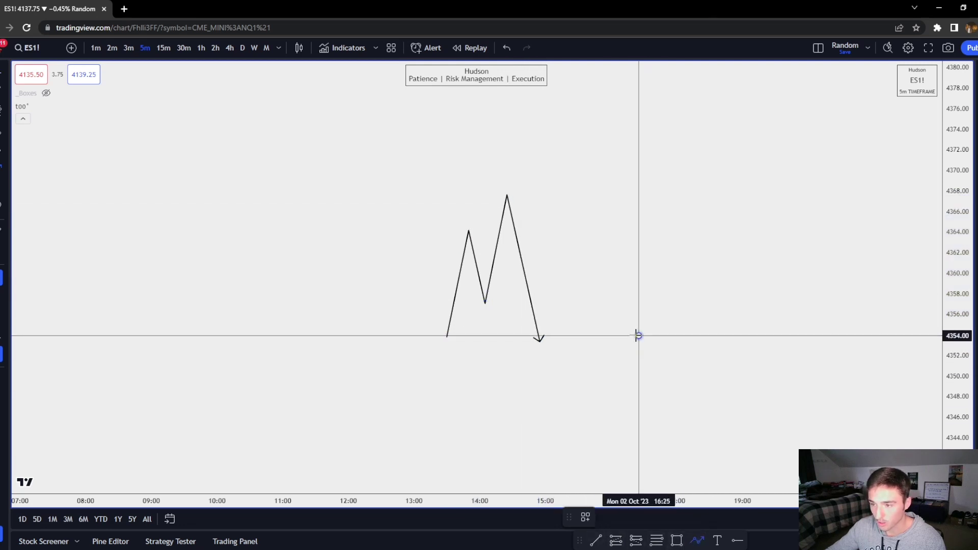
click(666, 225)
click(688, 302)
click(703, 261)
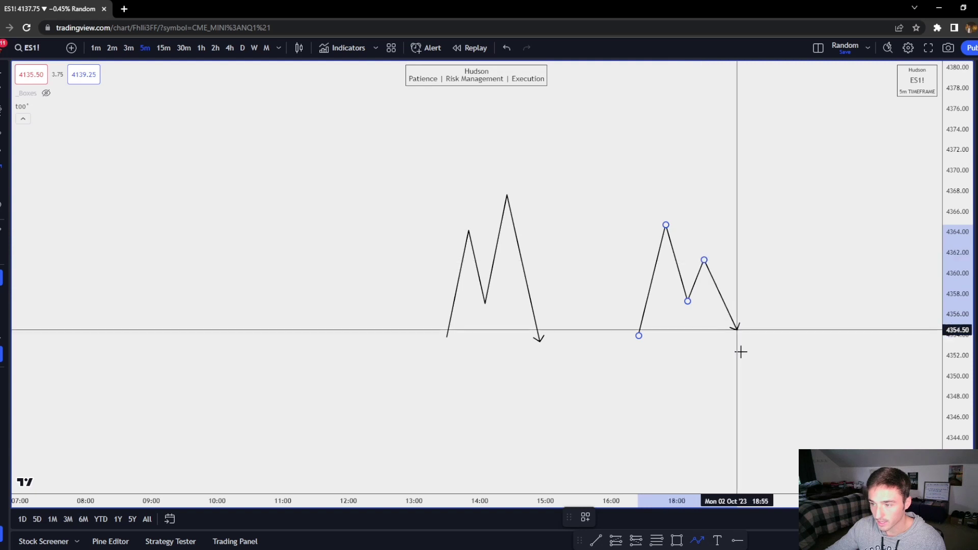
double_click(748, 387)
click(469, 235)
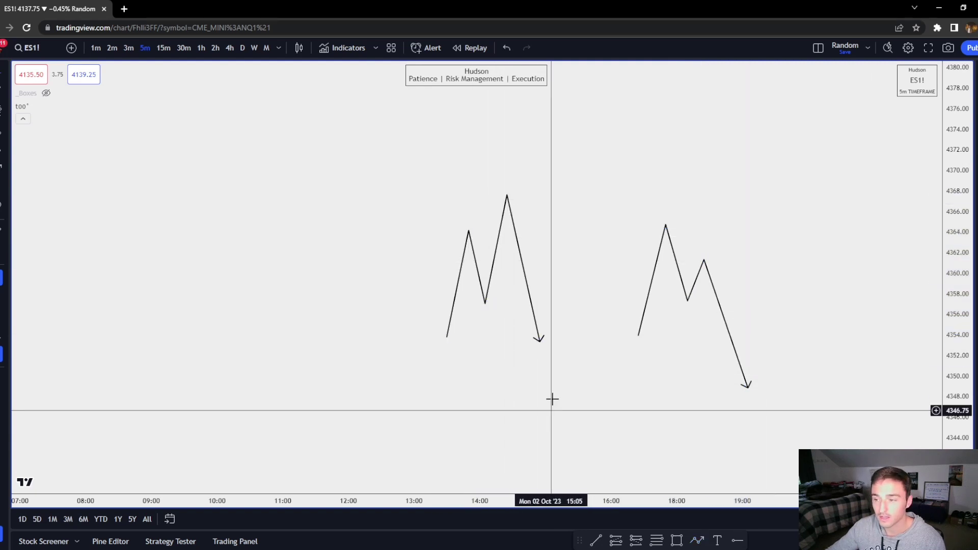
Switch the ES chart to the 1-hour timeframe, reset the chart view and bring the 24 Oct '23 highs into view.
drag(552, 399, 576, 169)
drag(470, 314, 571, 205)
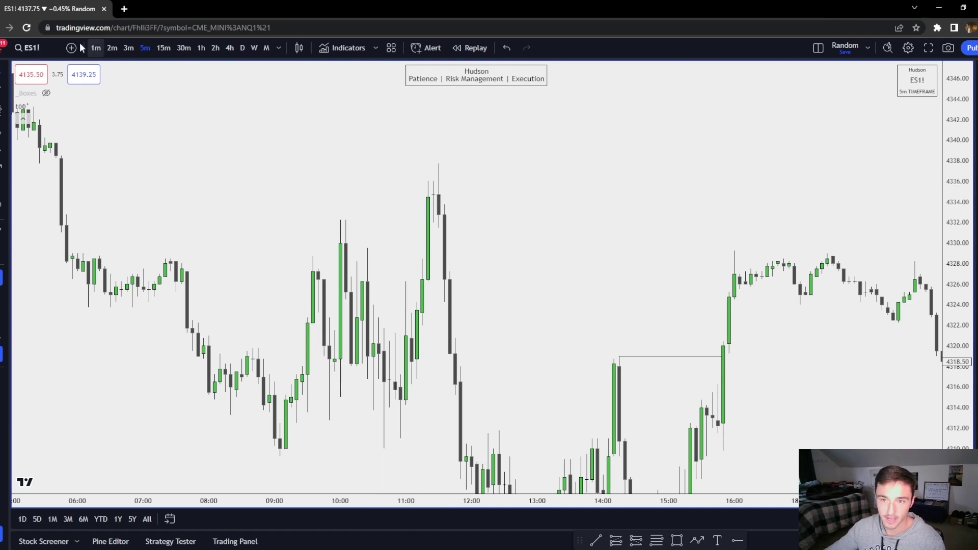
click(202, 48)
right_click(679, 203)
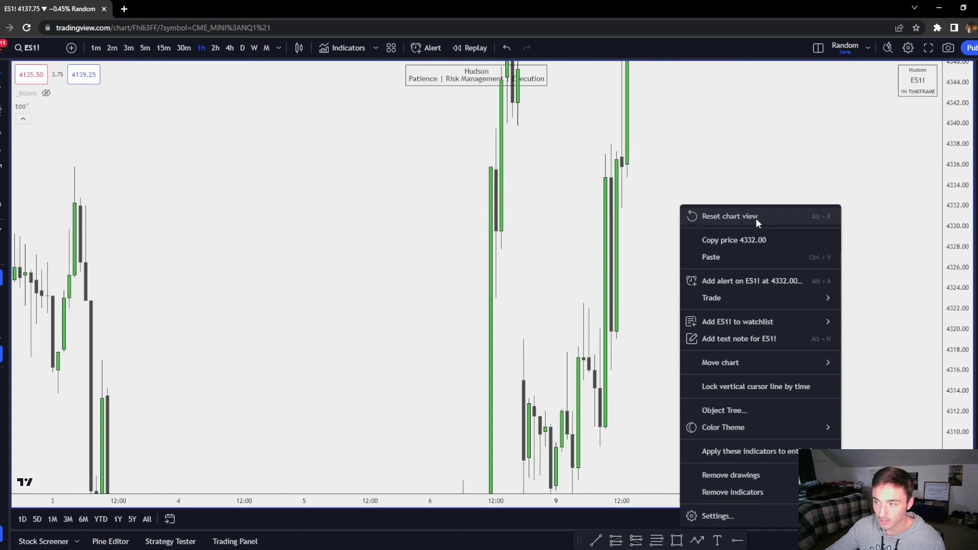
click(757, 219)
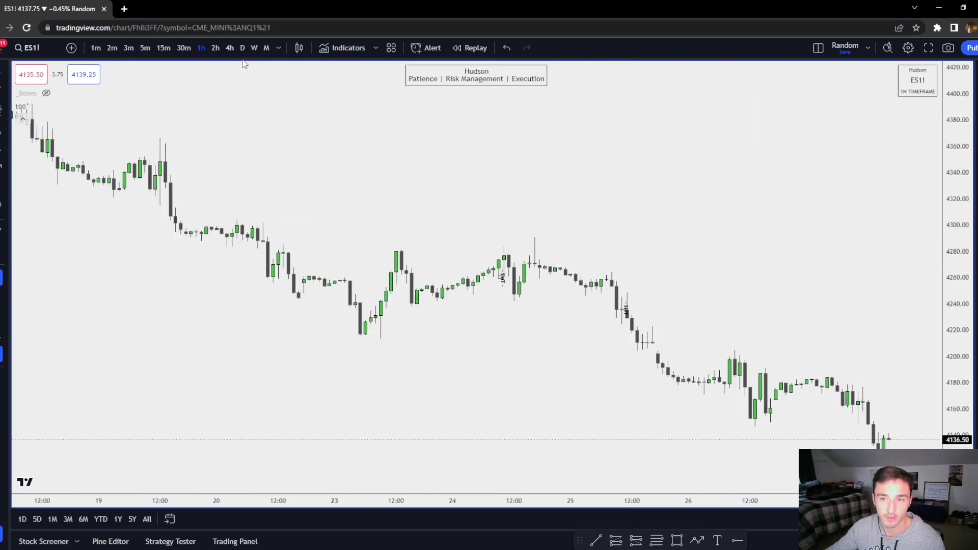
drag(583, 251, 712, 286)
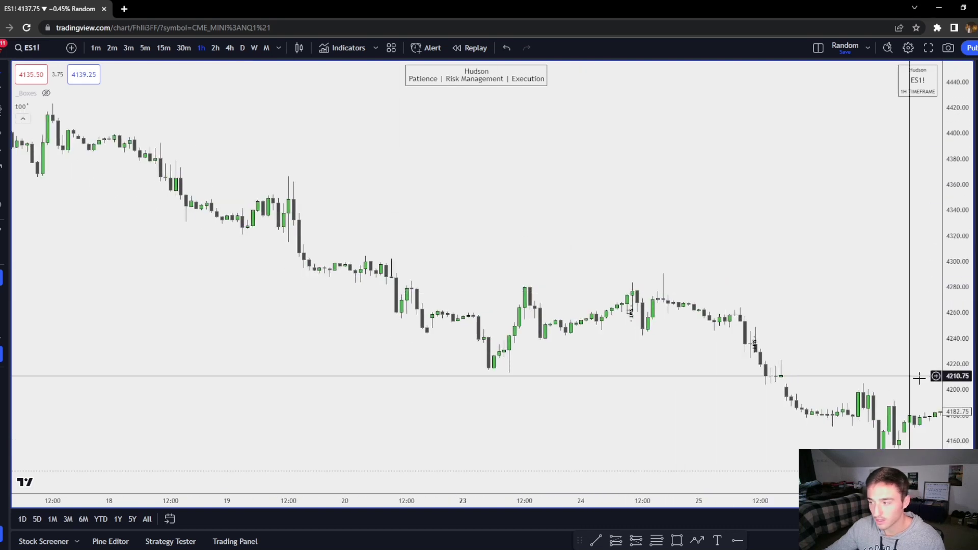
drag(957, 375, 958, 143)
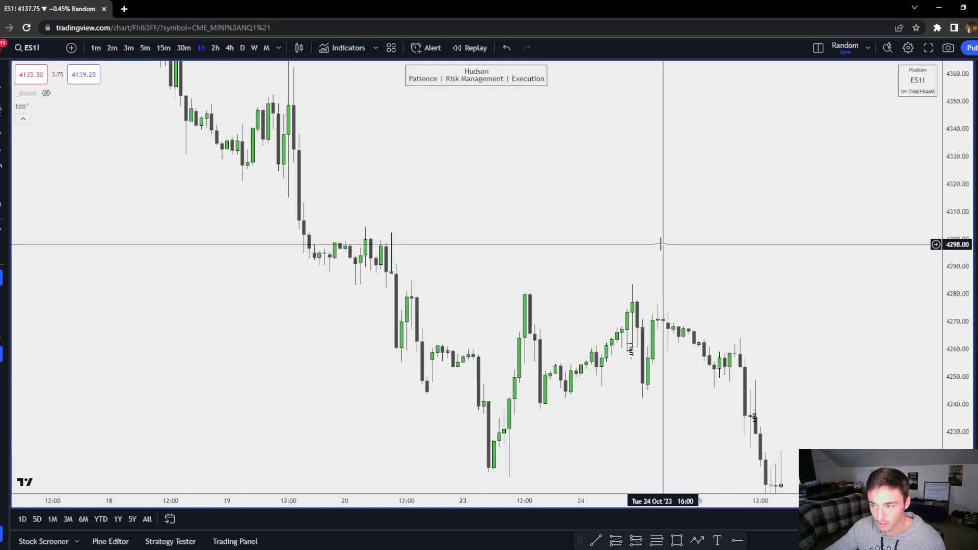